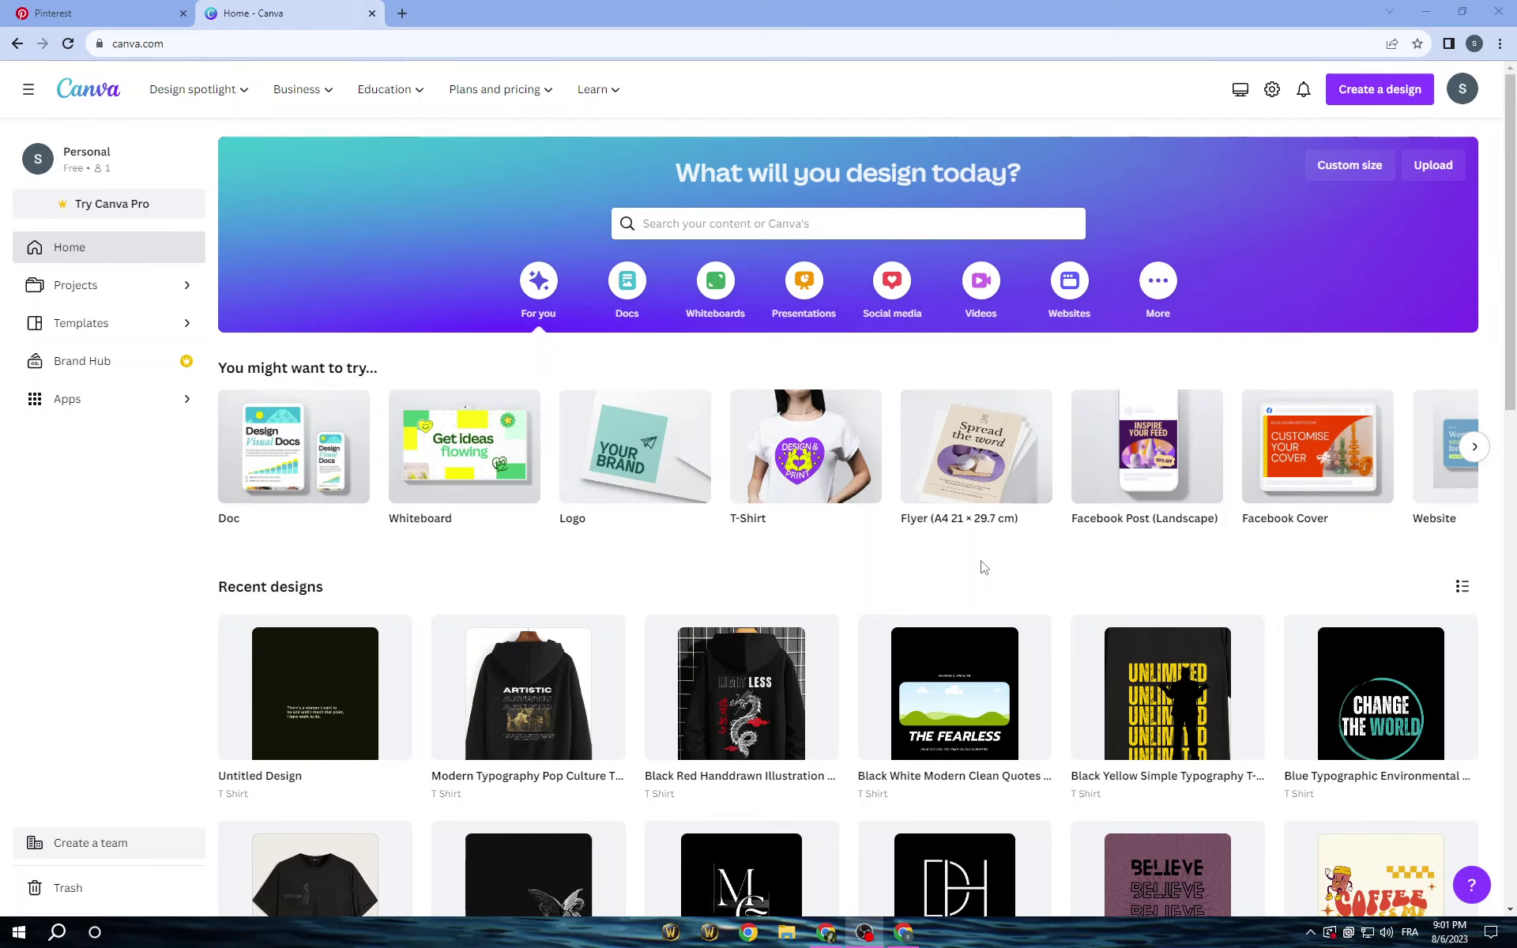
# Browse Templates, return Home, and bring up the Try Canva Pro 30-day free trial offer.
pyautogui.click(120, 324)
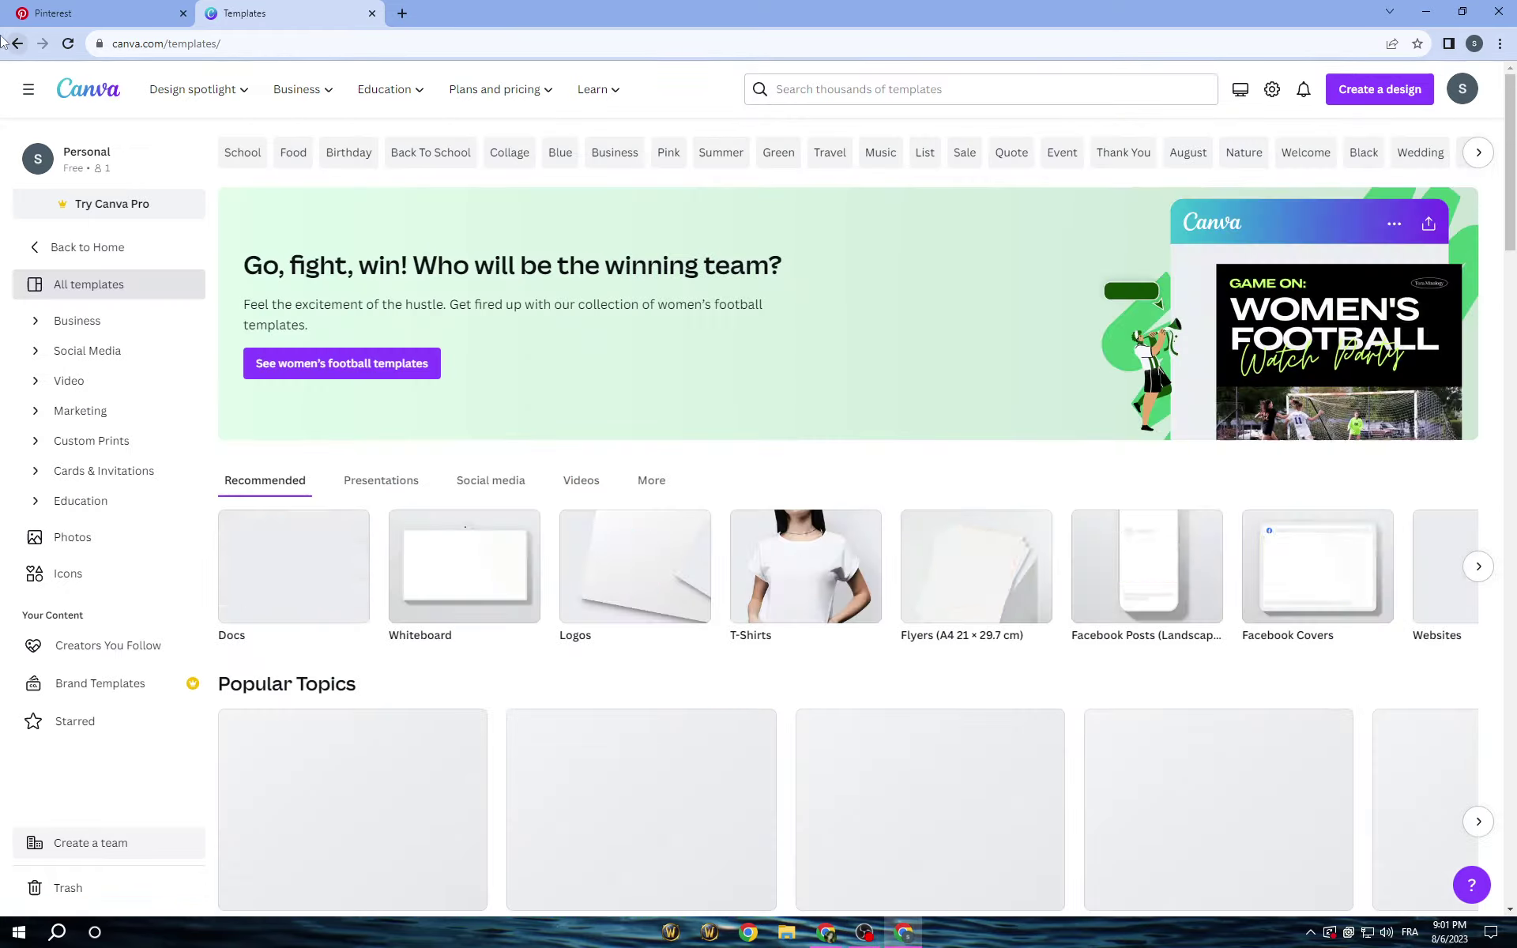
pyautogui.click(17, 44)
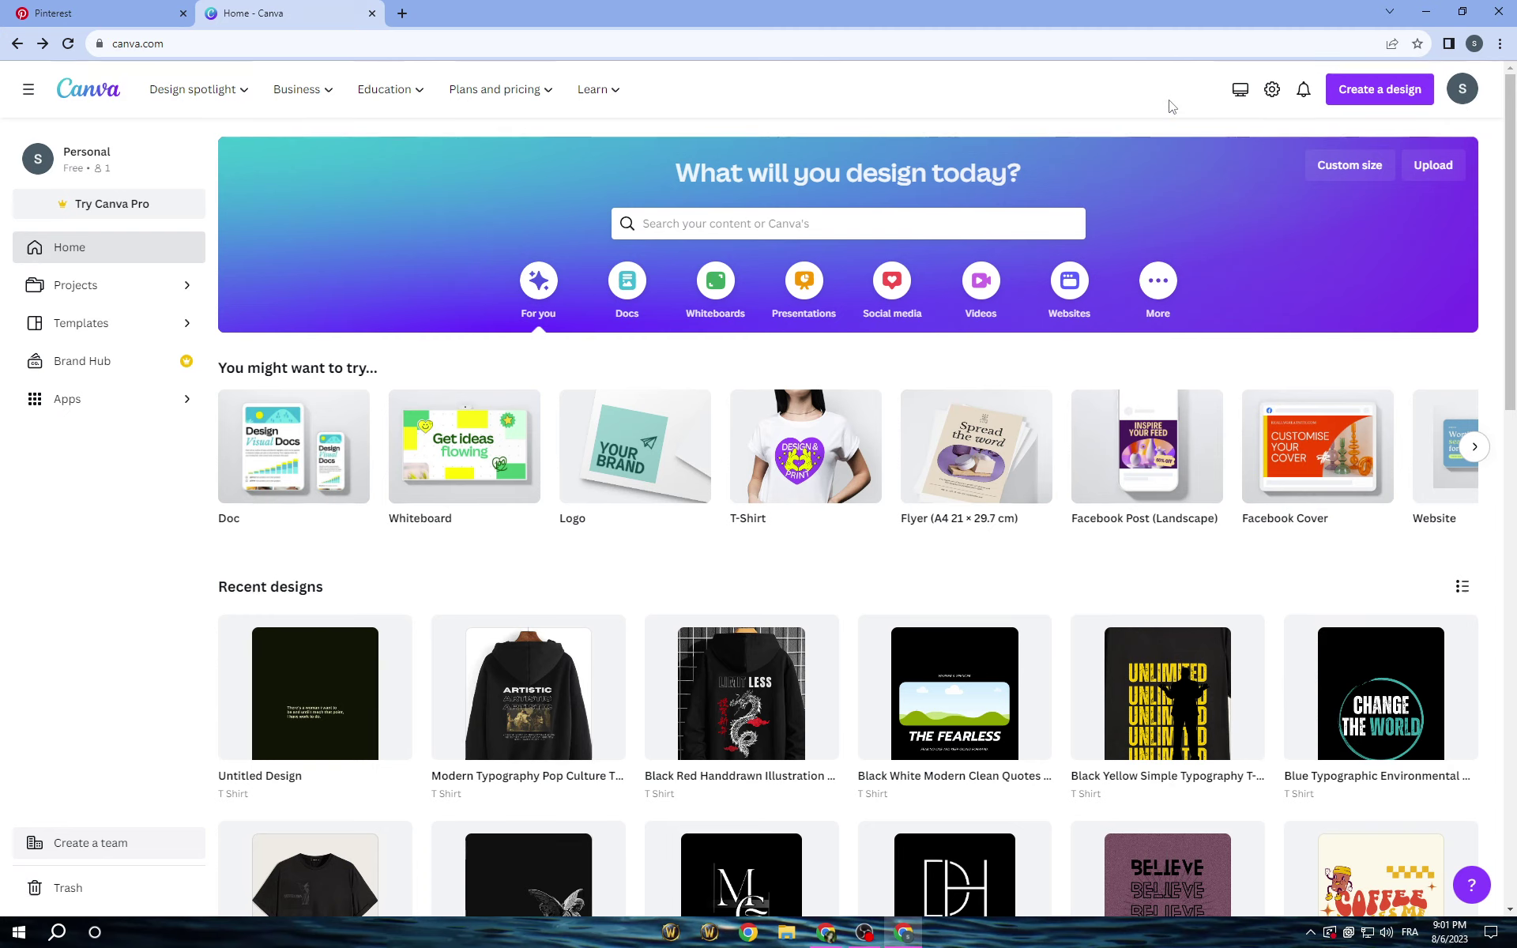
pyautogui.click(111, 204)
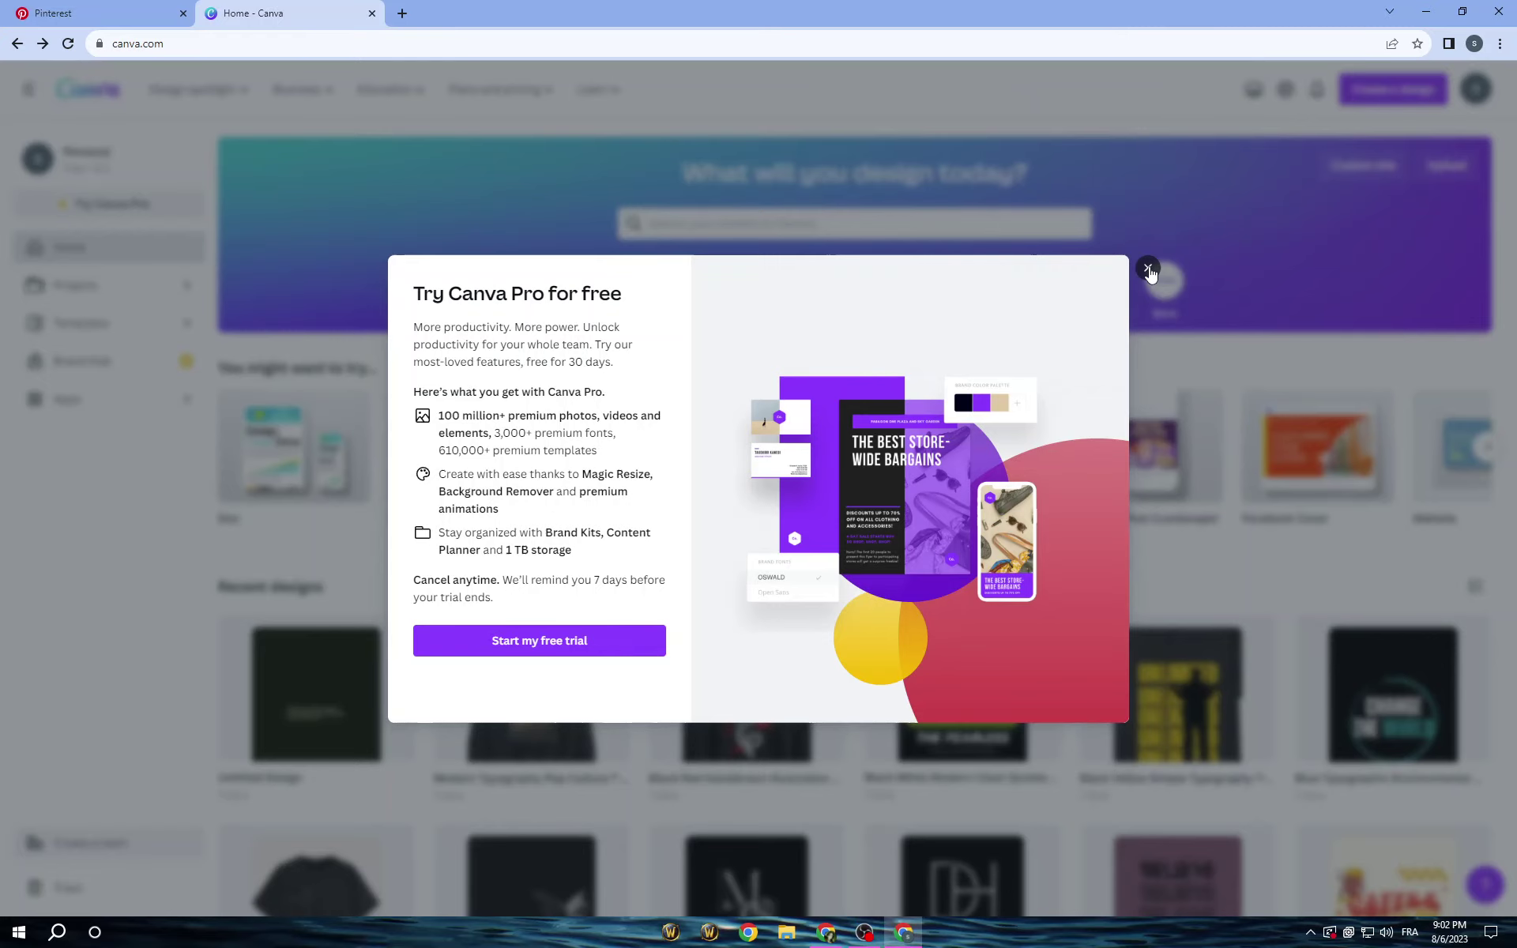
# Close the Pro offer and rerun the recent 't-shirt' search to list the 10,409 T-shirt templates.
pyautogui.click(1148, 270)
pyautogui.scroll(-3, 1094, 544)
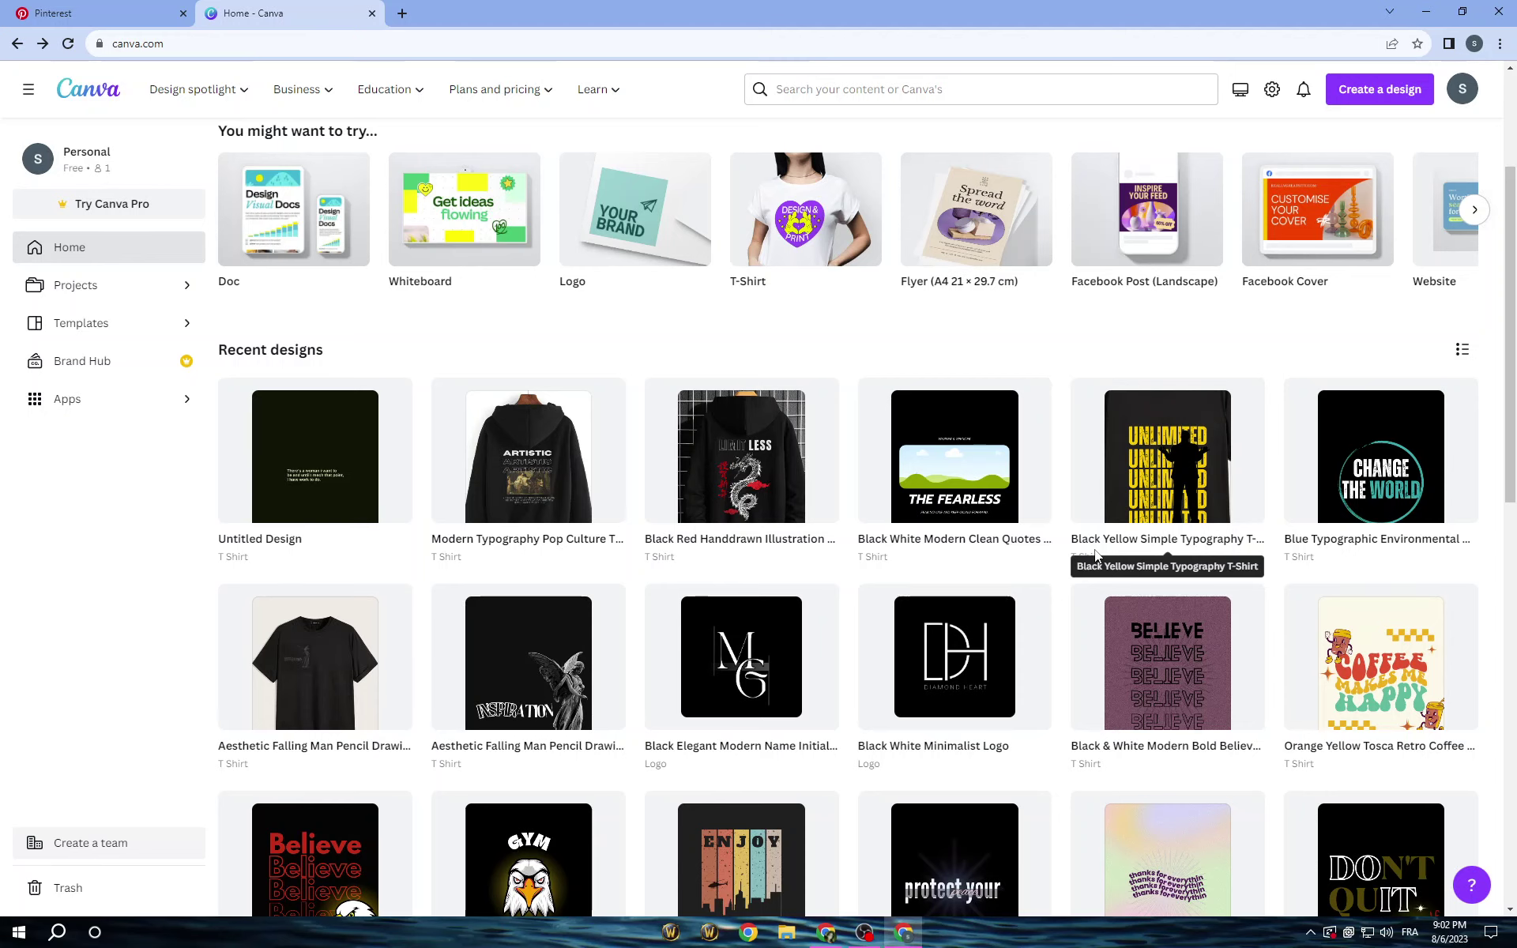
pyautogui.scroll(-1, 1094, 549)
pyautogui.scroll(4, 1093, 548)
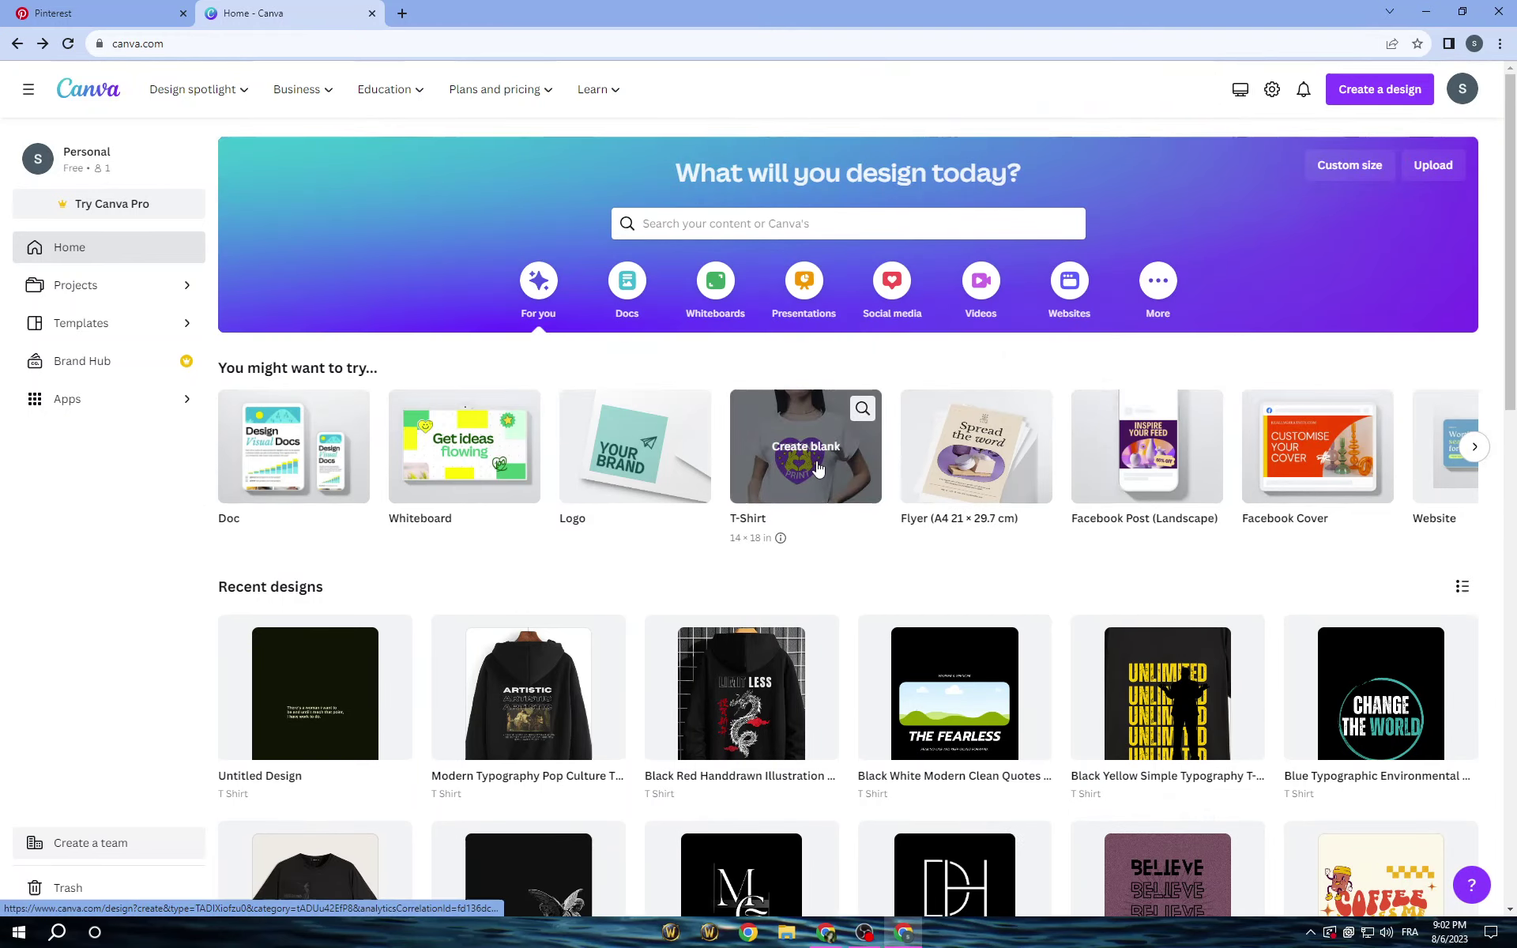
pyautogui.click(751, 222)
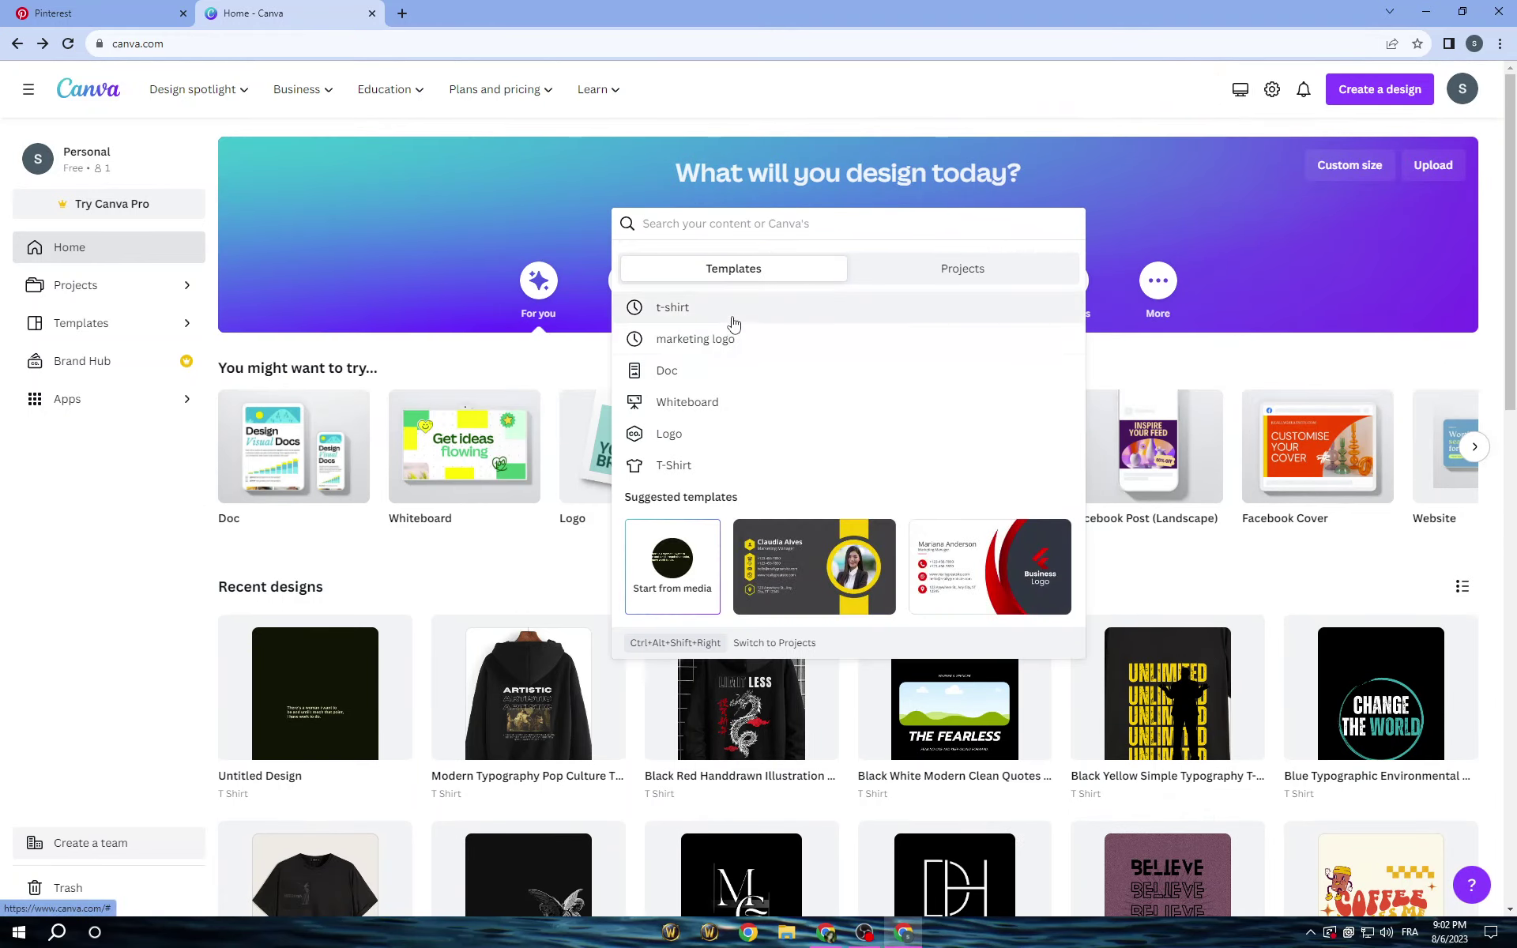
pyautogui.click(733, 322)
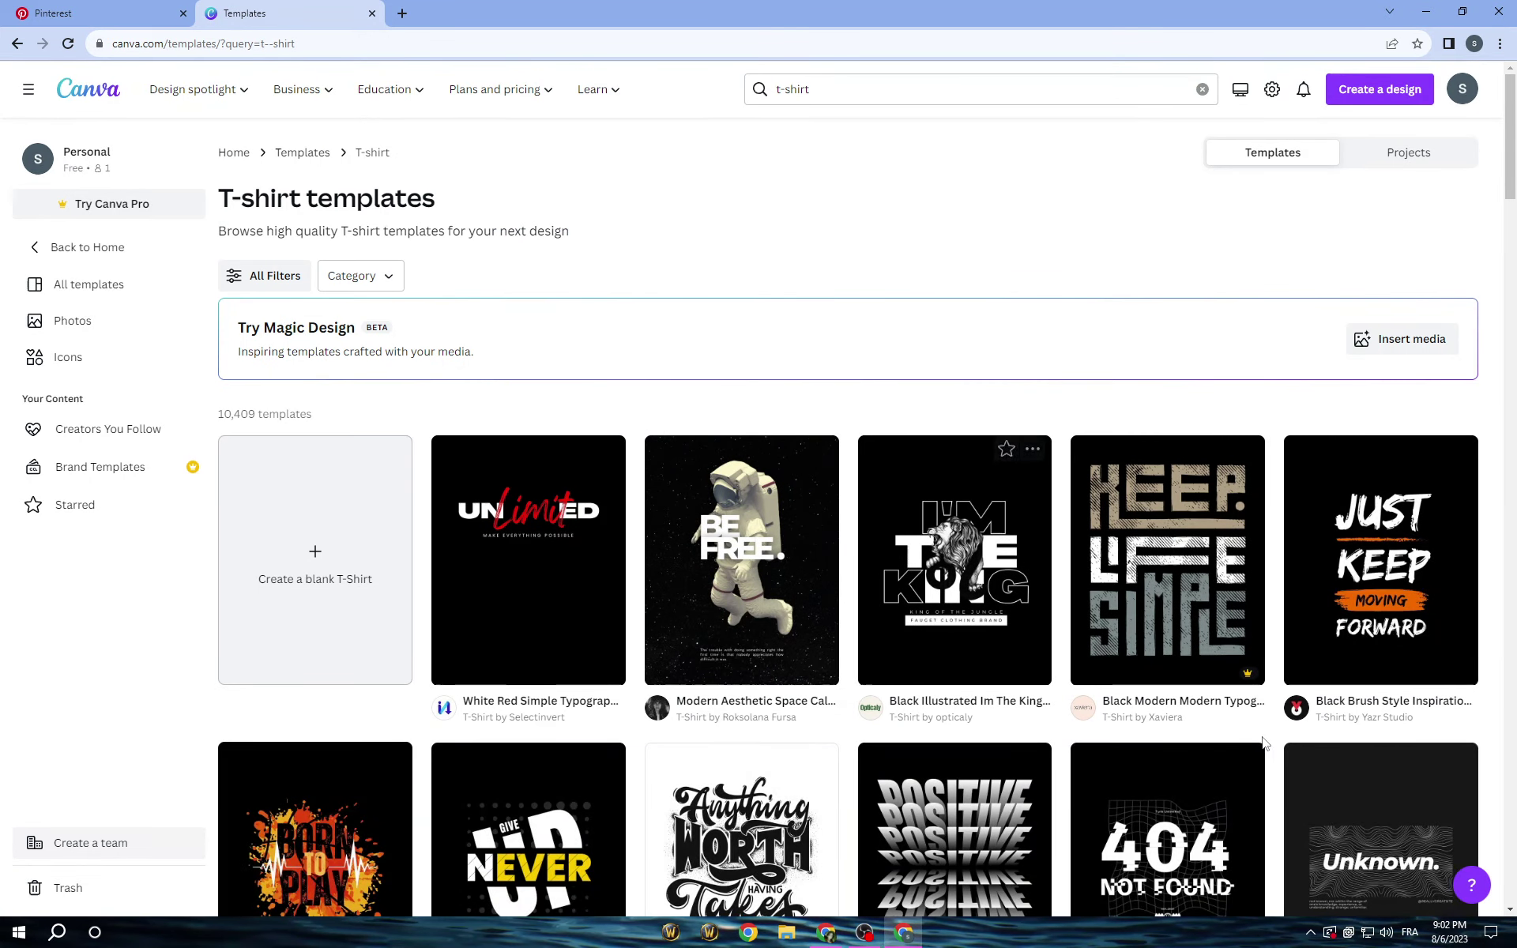
pyautogui.scroll(-1, 822, 458)
pyautogui.scroll(-5, 1012, 483)
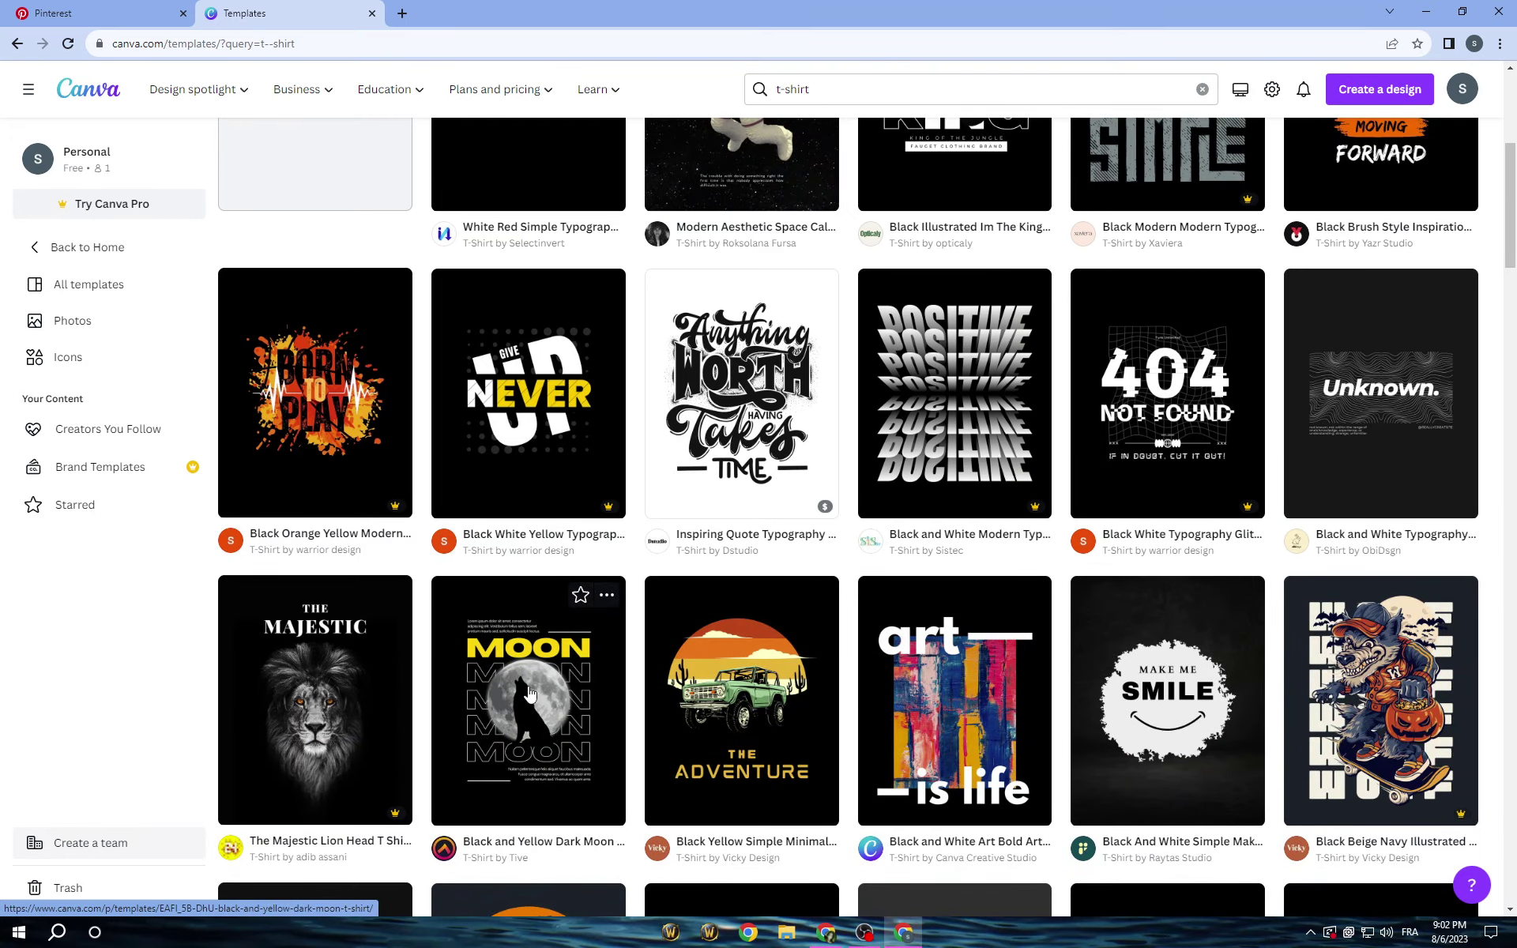
# Preview the Black and Yellow Dark Moon T-shirt template, browsing similar designs, and open it for editing.
pyautogui.click(530, 696)
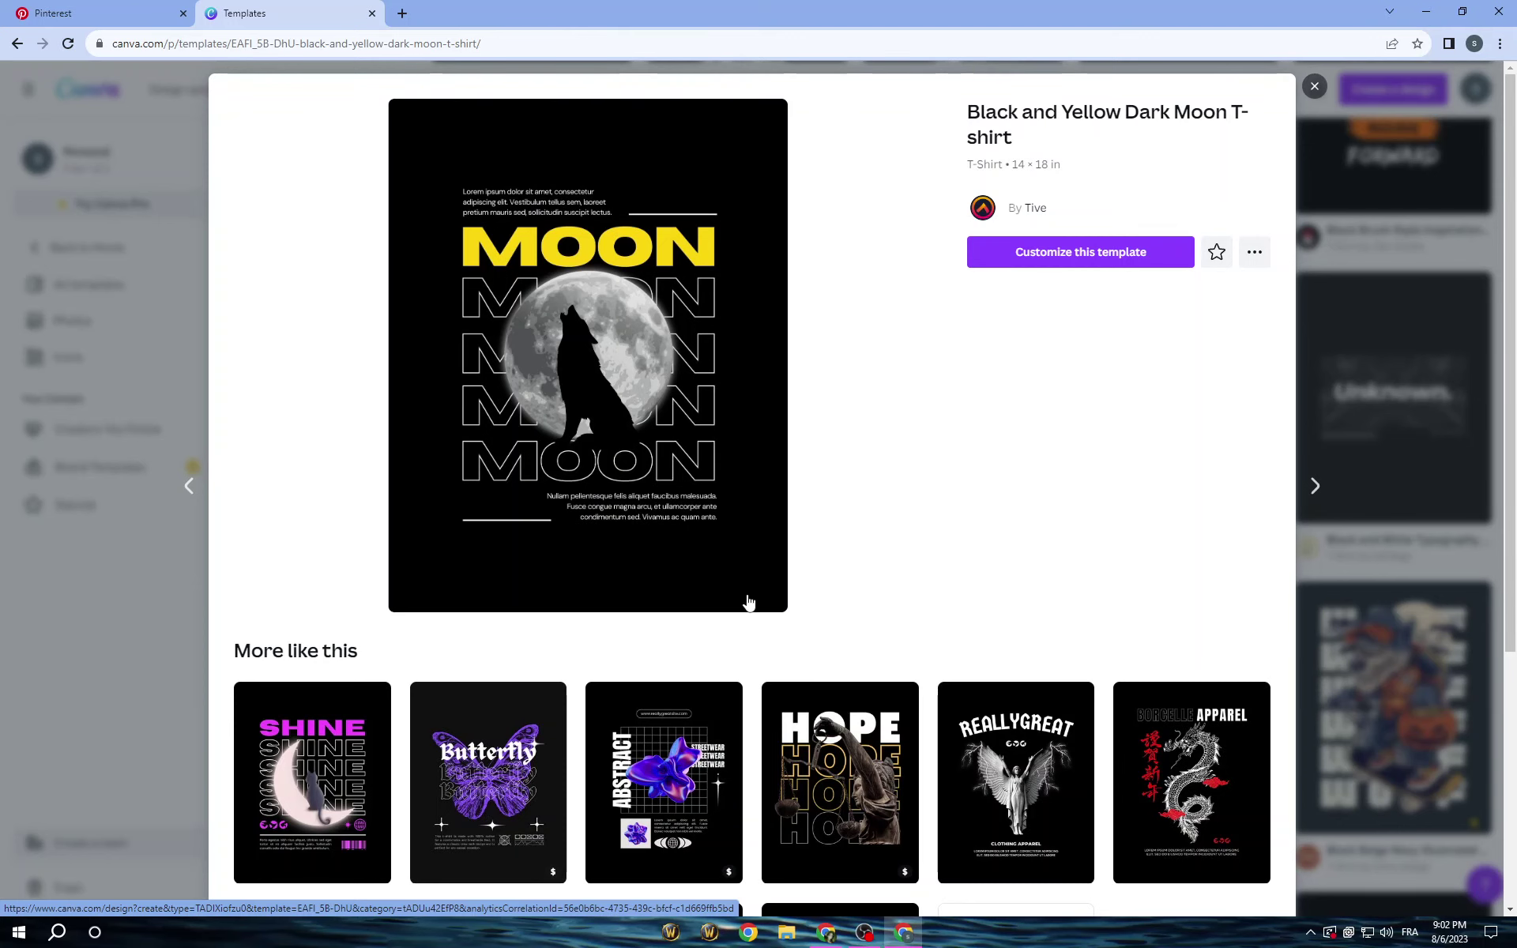
pyautogui.scroll(-4, 660, 503)
pyautogui.scroll(-4, 638, 536)
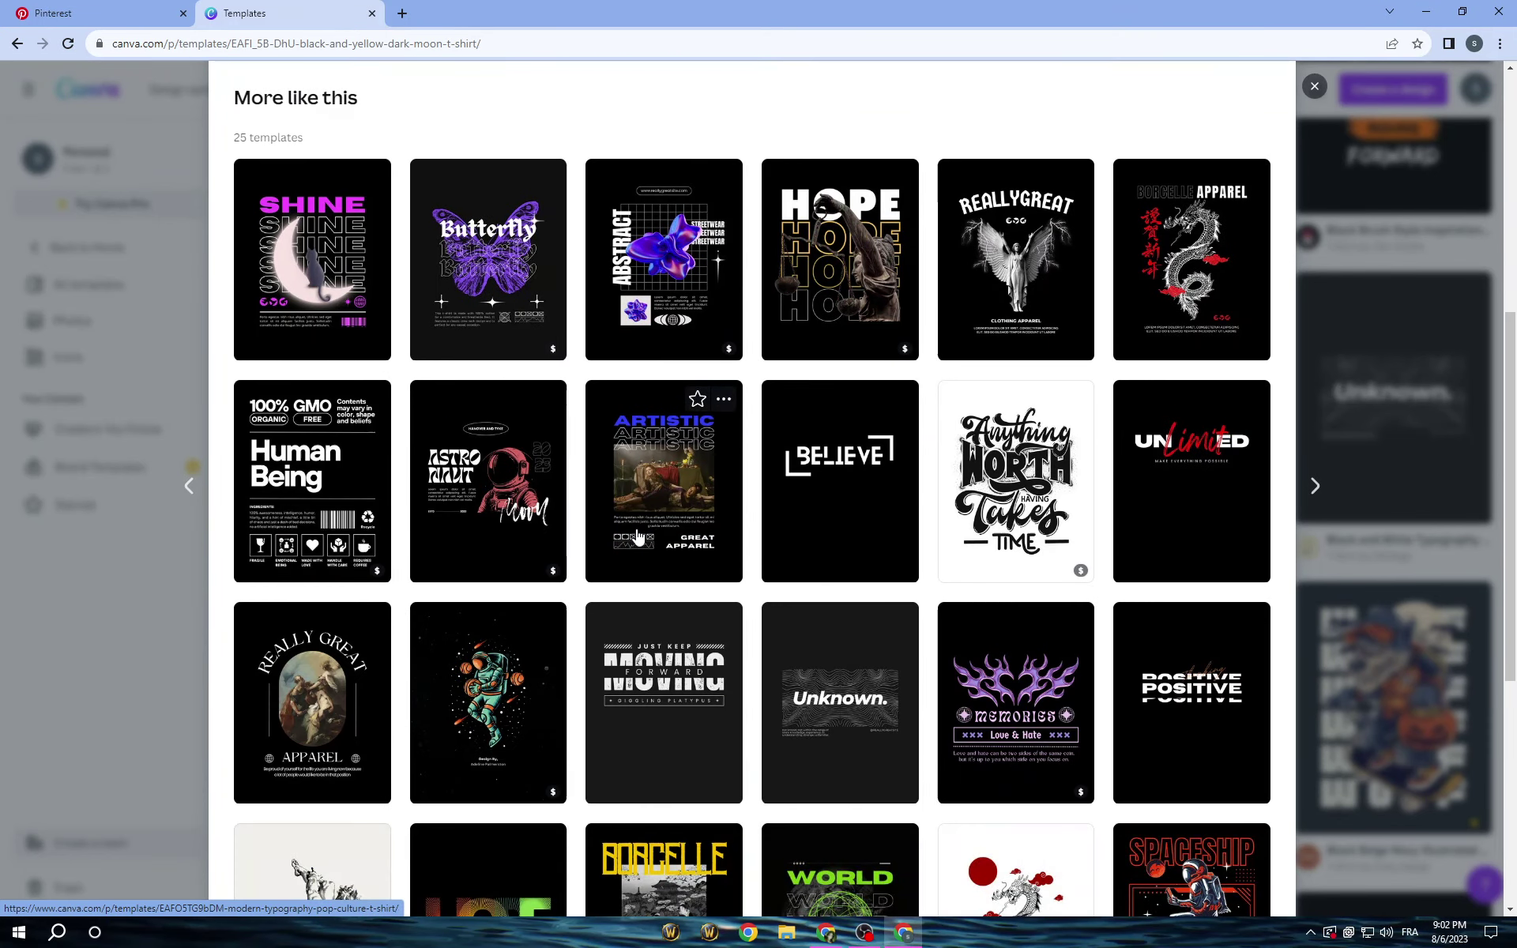
pyautogui.scroll(-3, 638, 536)
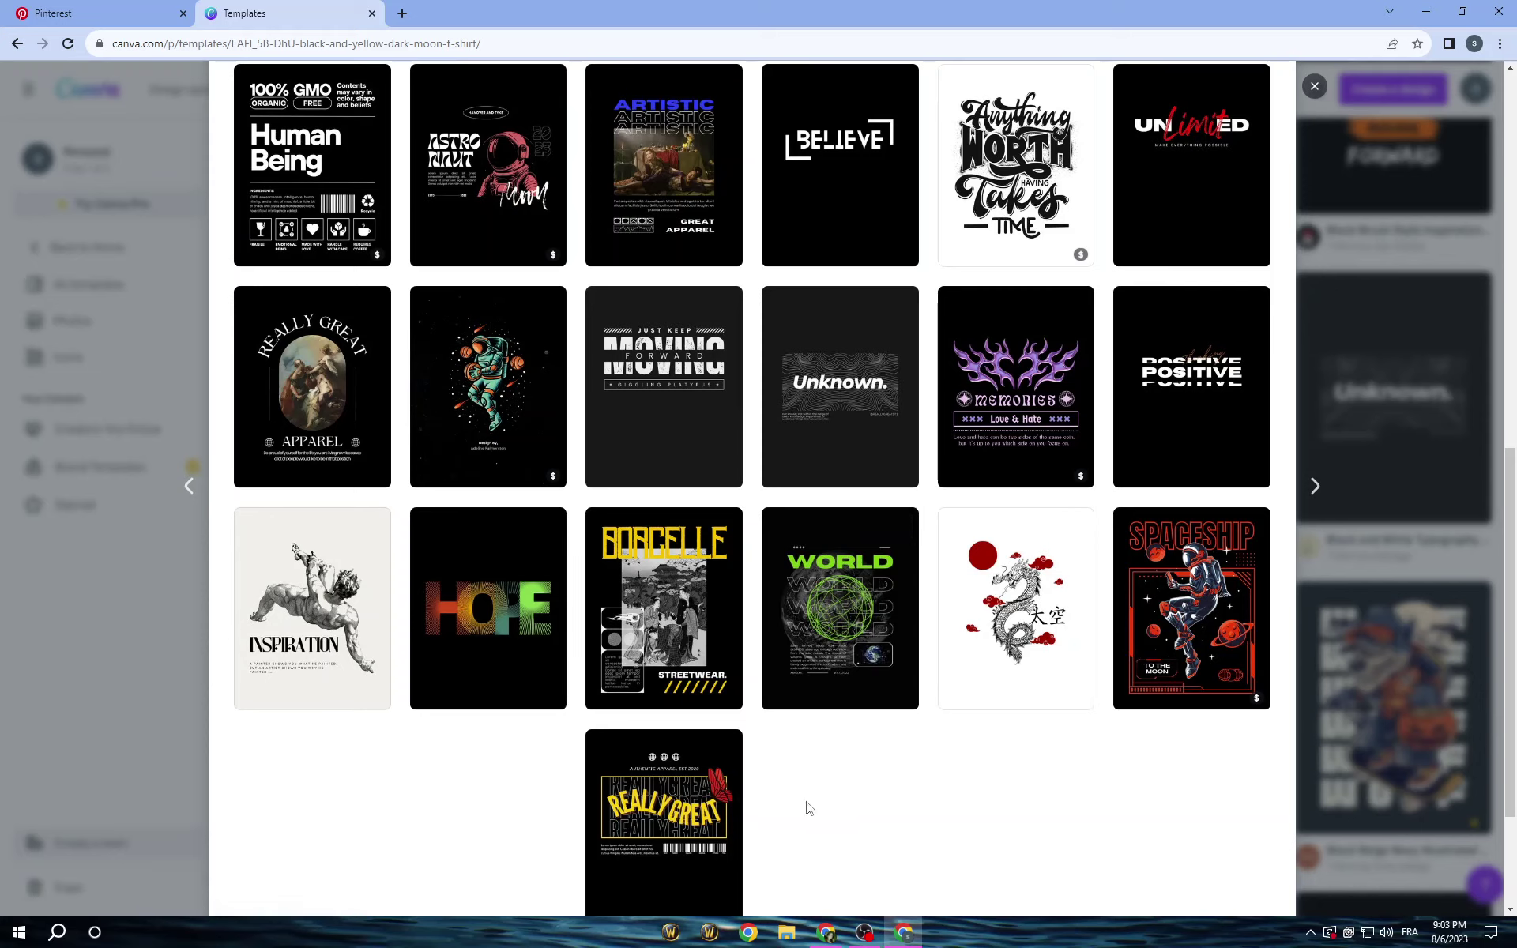
pyautogui.scroll(10, 808, 807)
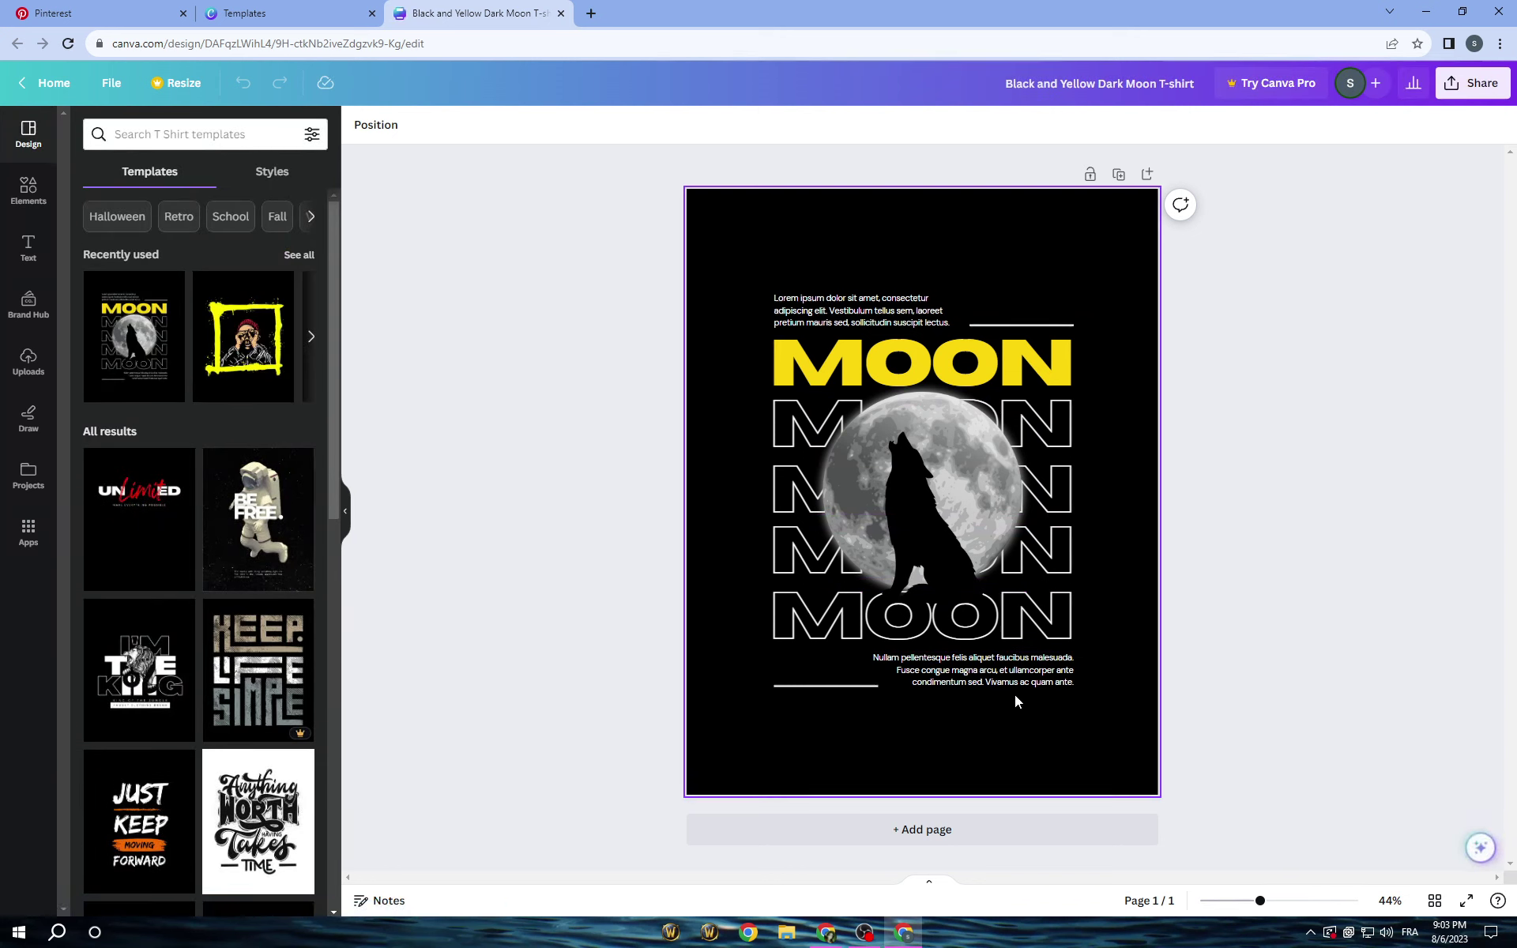
# Replace the yellow MOON heading's text with WORLD, then erase it to leave the box empty.
pyautogui.click(1059, 361)
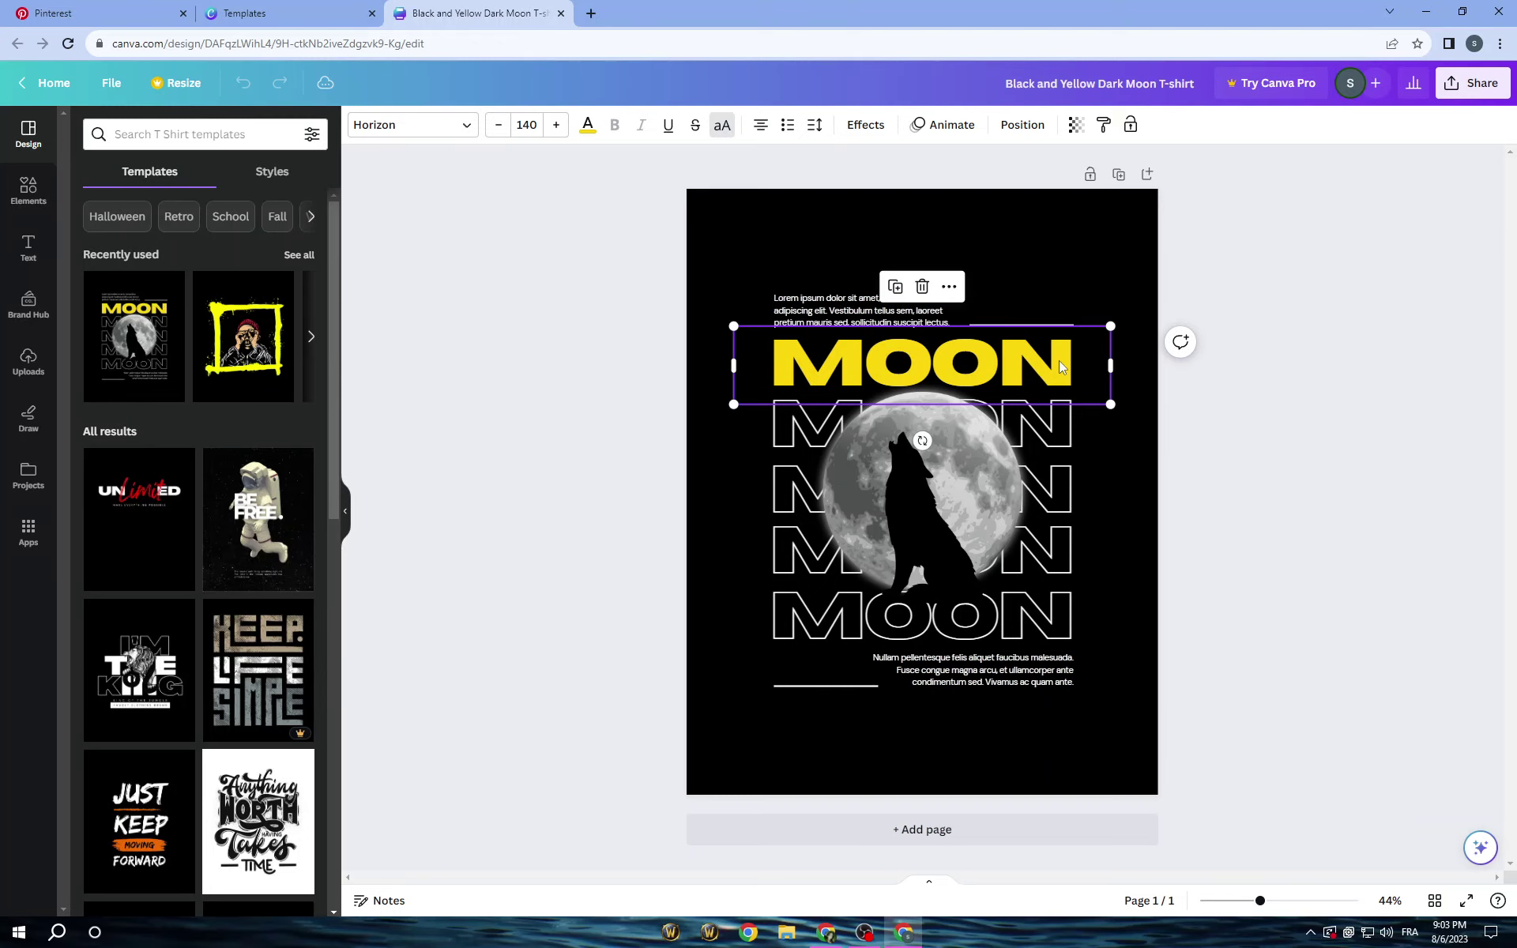
pyautogui.click(1059, 361)
pyautogui.write('W')
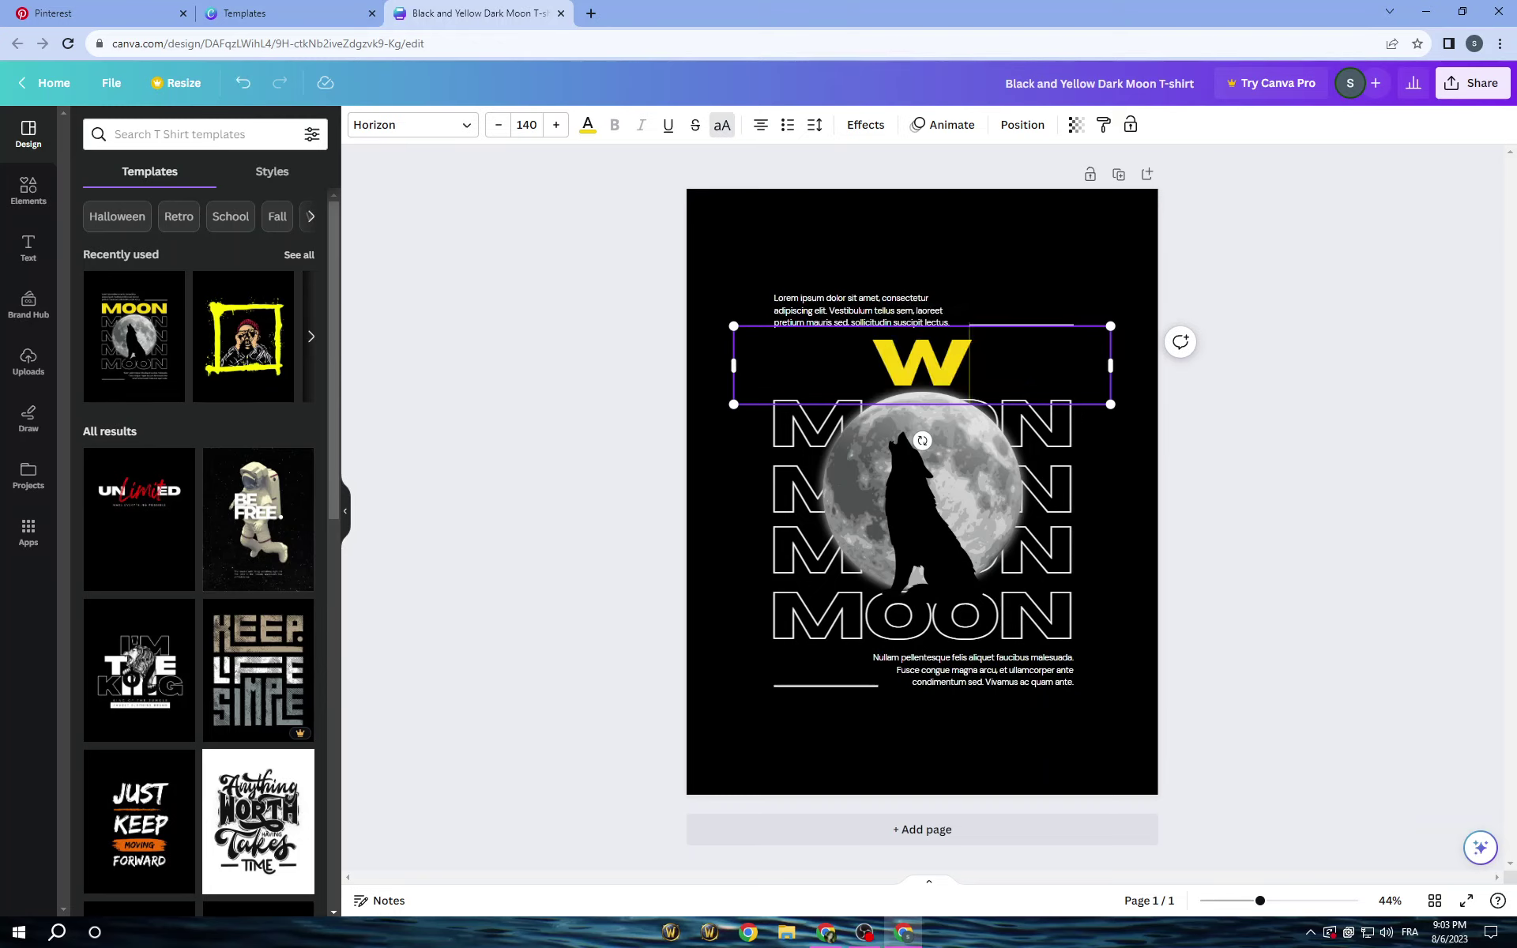
pyautogui.write('ORLD')
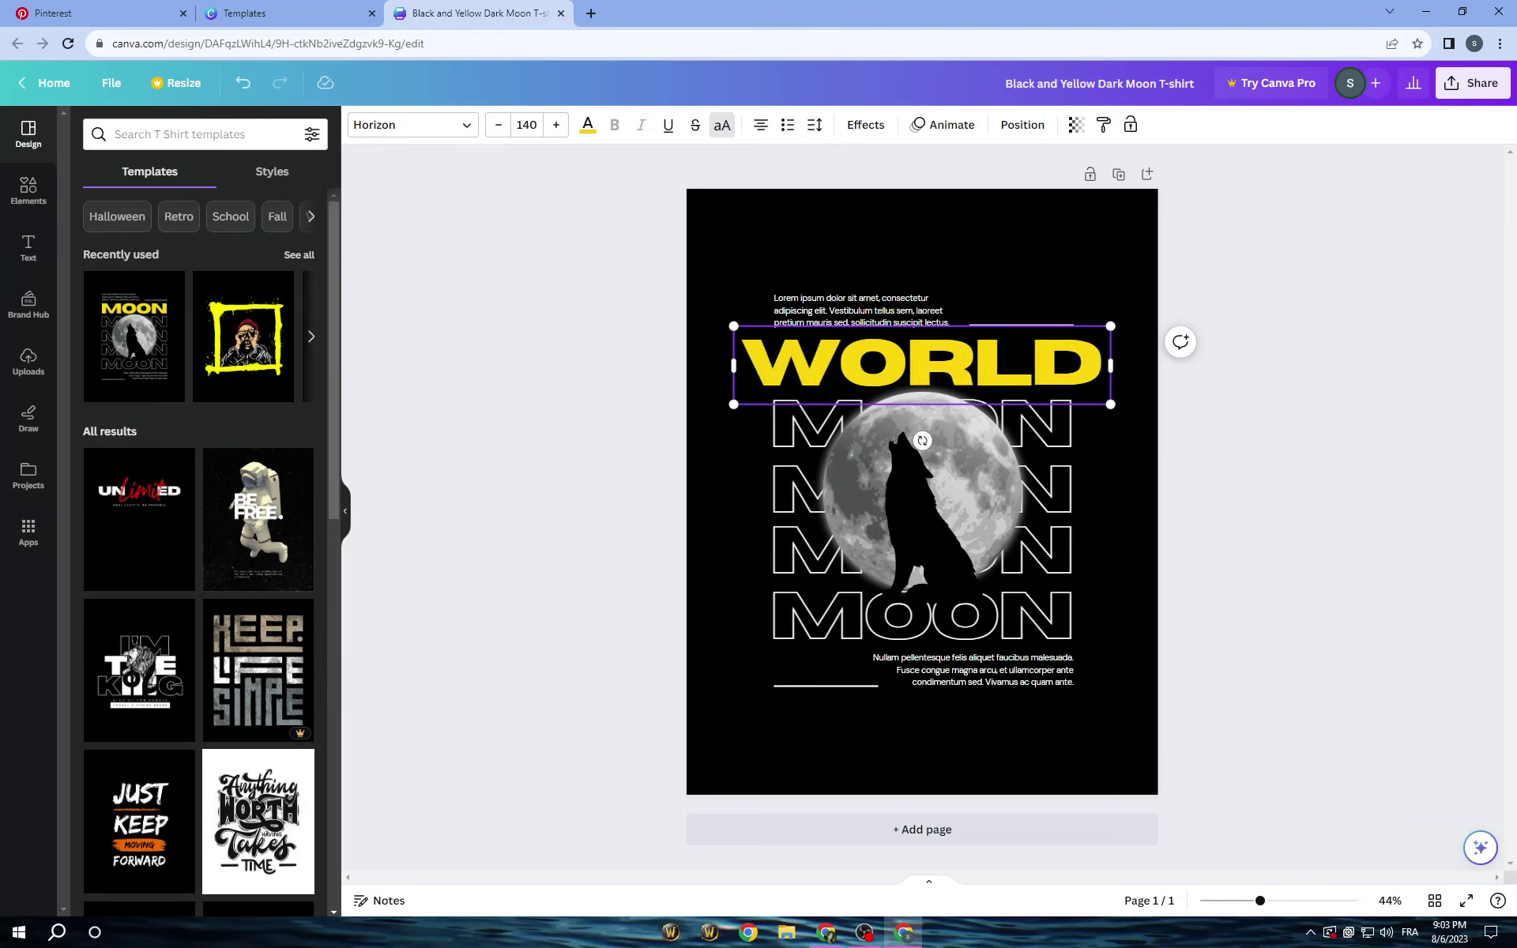
pyautogui.press('BackSpace')
pyautogui.press('BackSpace')
pyautogui.press('BackSpace')
pyautogui.press('BackSpace')
pyautogui.press('BackSpace')
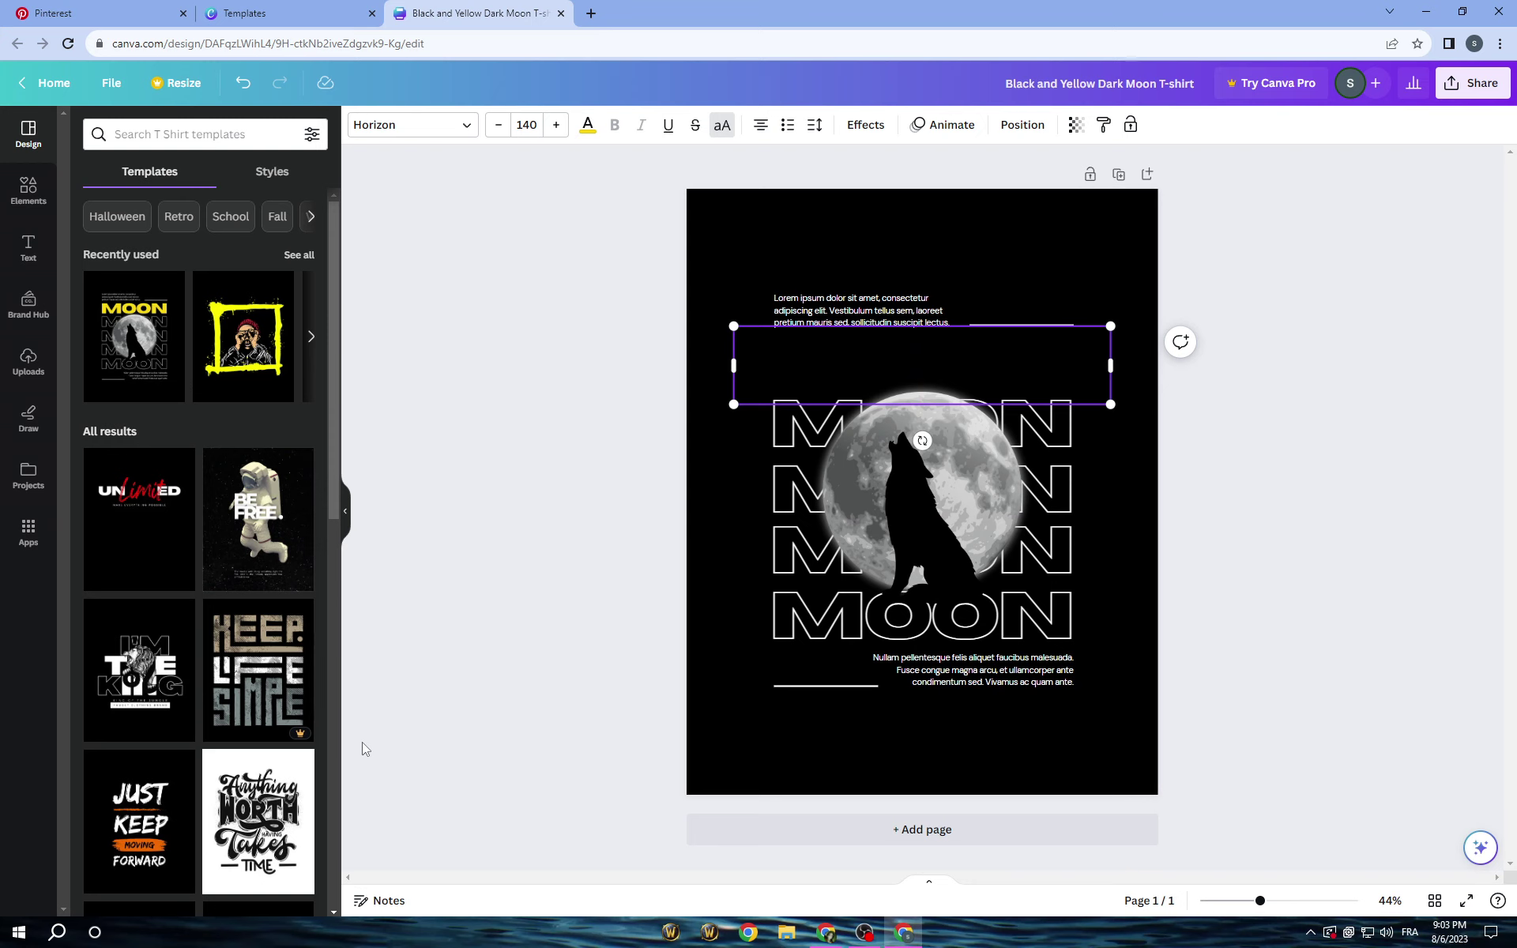
# Scroll through the Templates panel looking for design ideas.
pyautogui.scroll(-6, 225, 768)
pyautogui.scroll(-4, 225, 767)
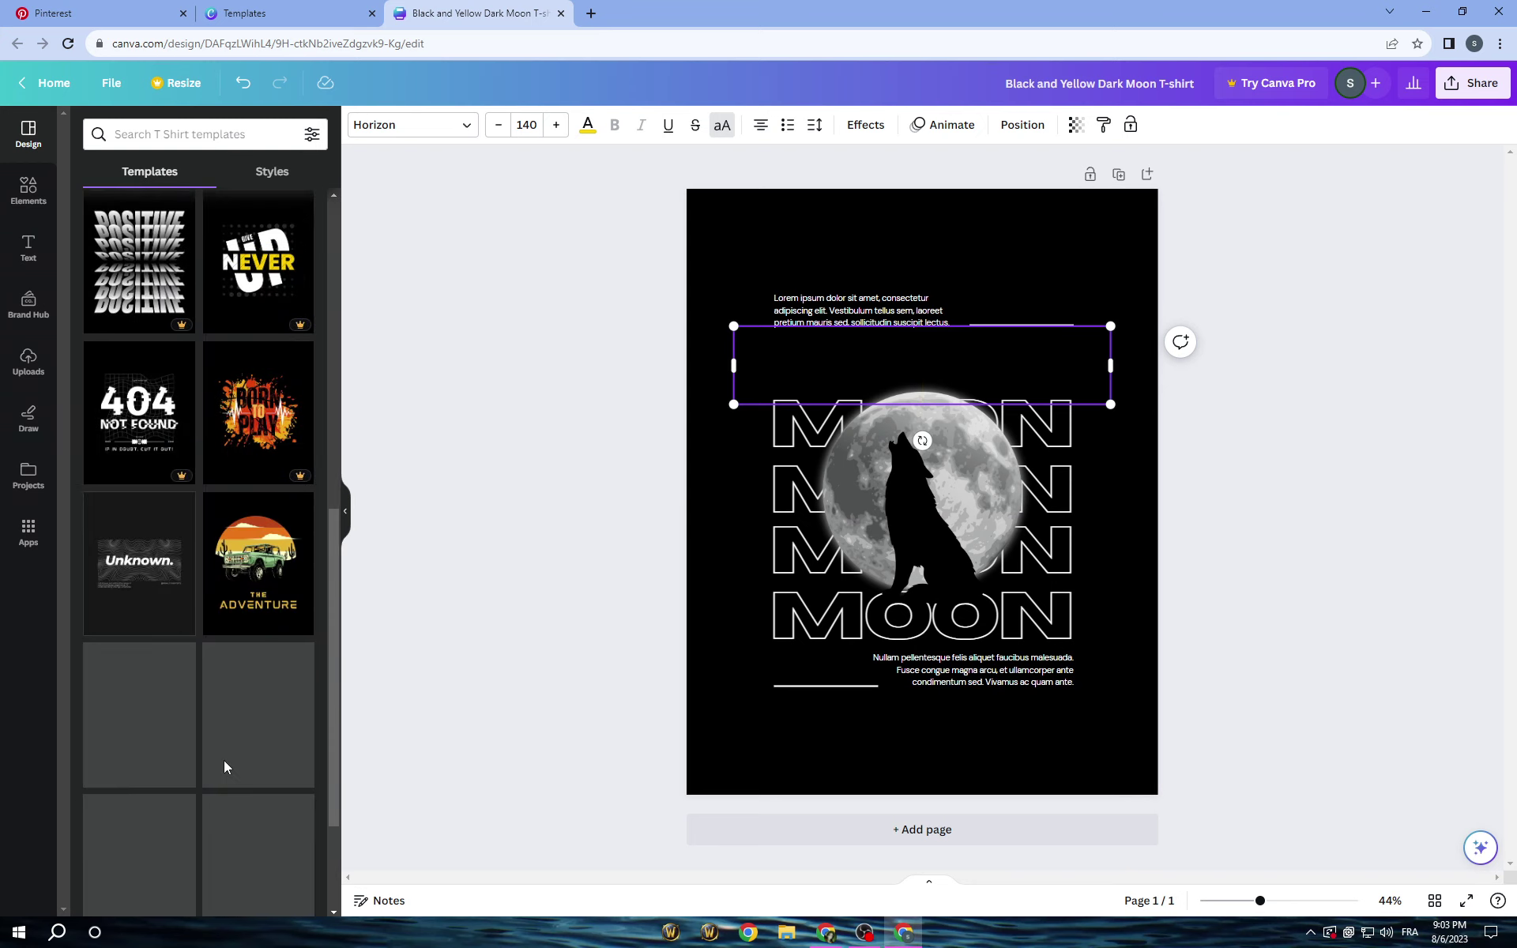
pyautogui.scroll(-6, 226, 767)
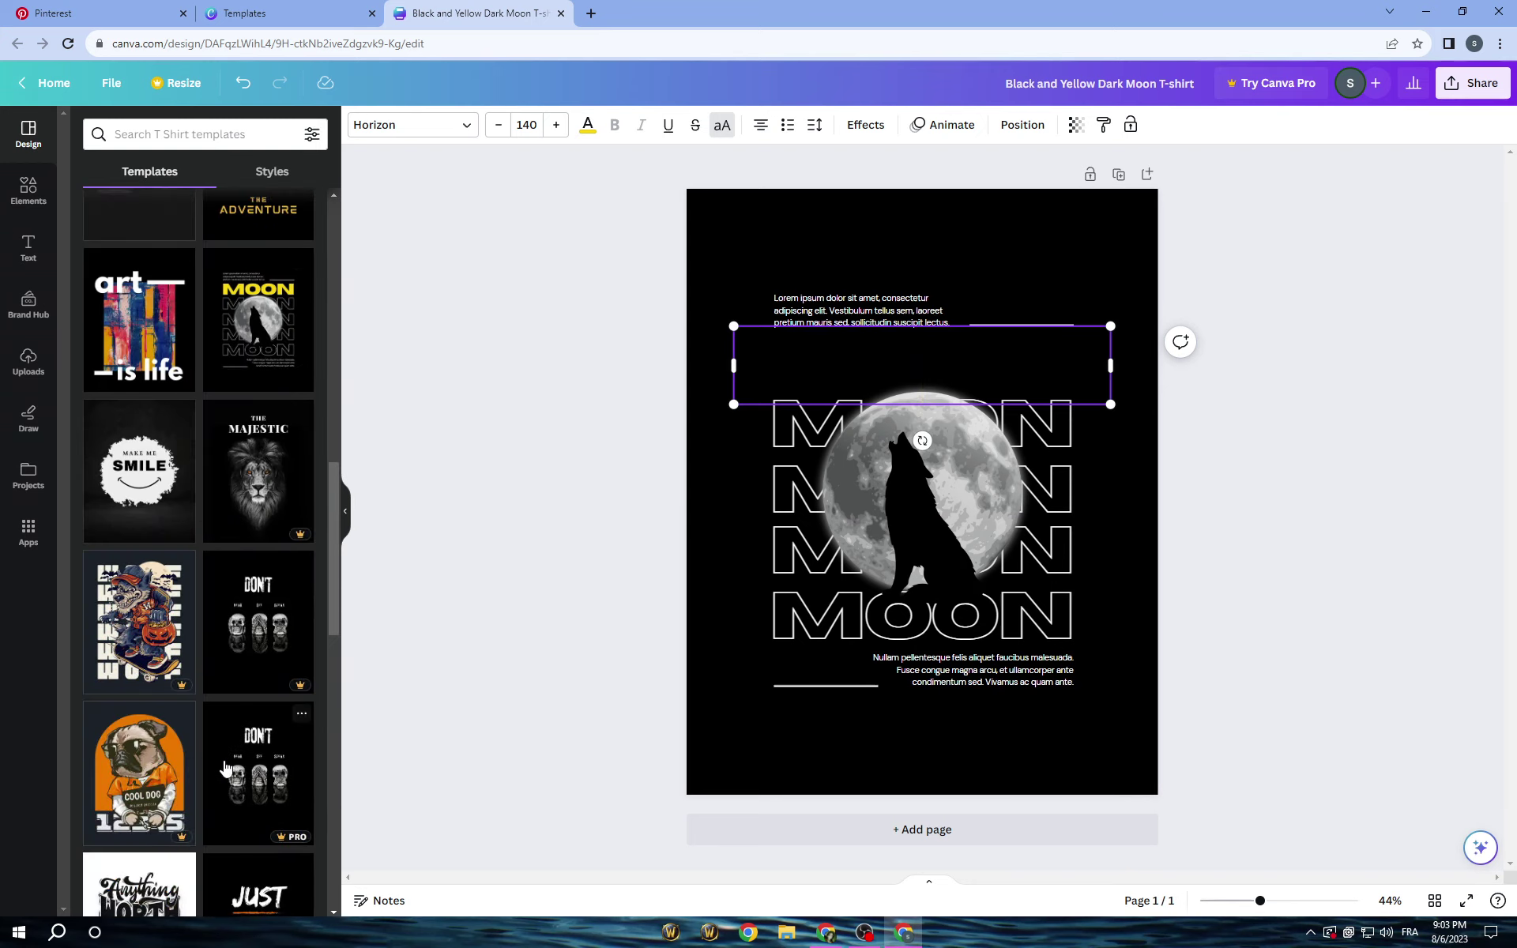
pyautogui.scroll(-4, 225, 767)
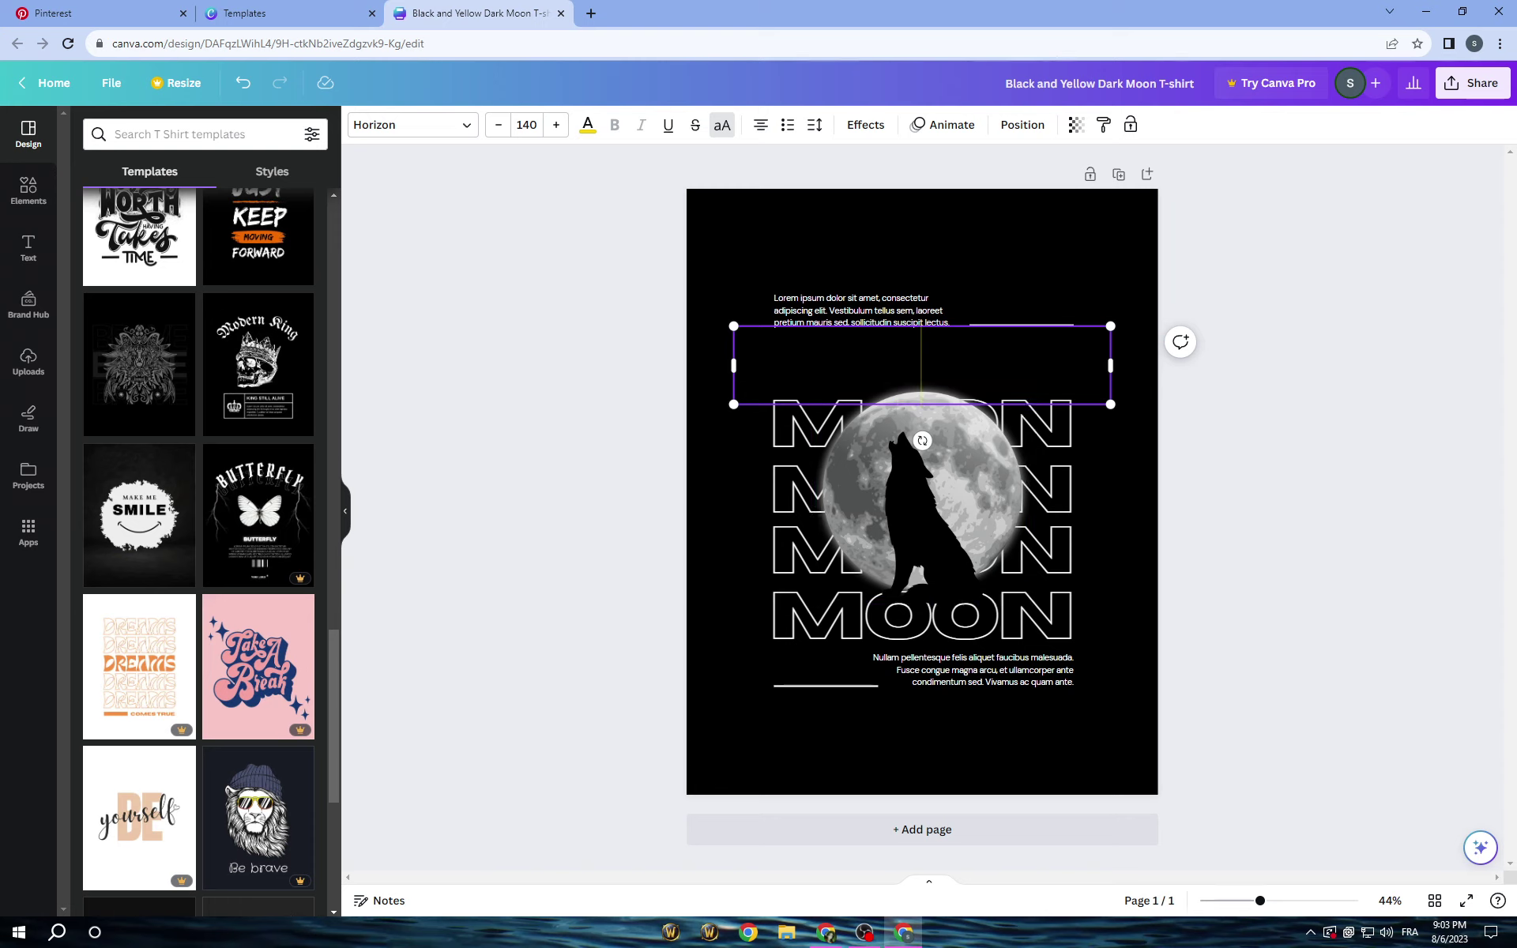
pyautogui.scroll(-4, 163, 674)
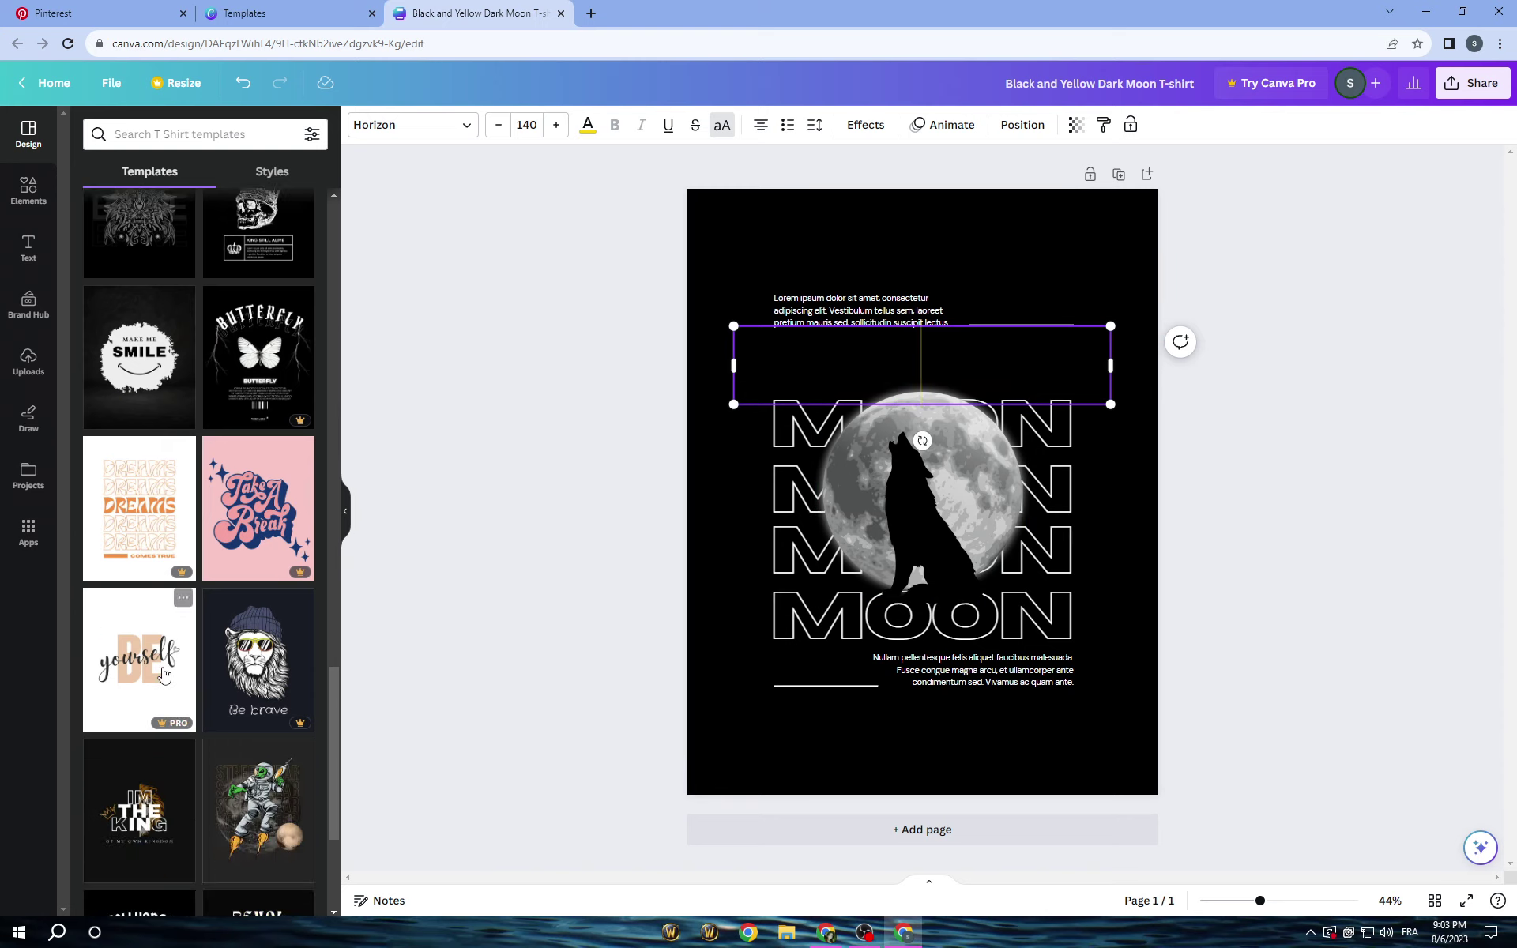
pyautogui.scroll(1, 163, 673)
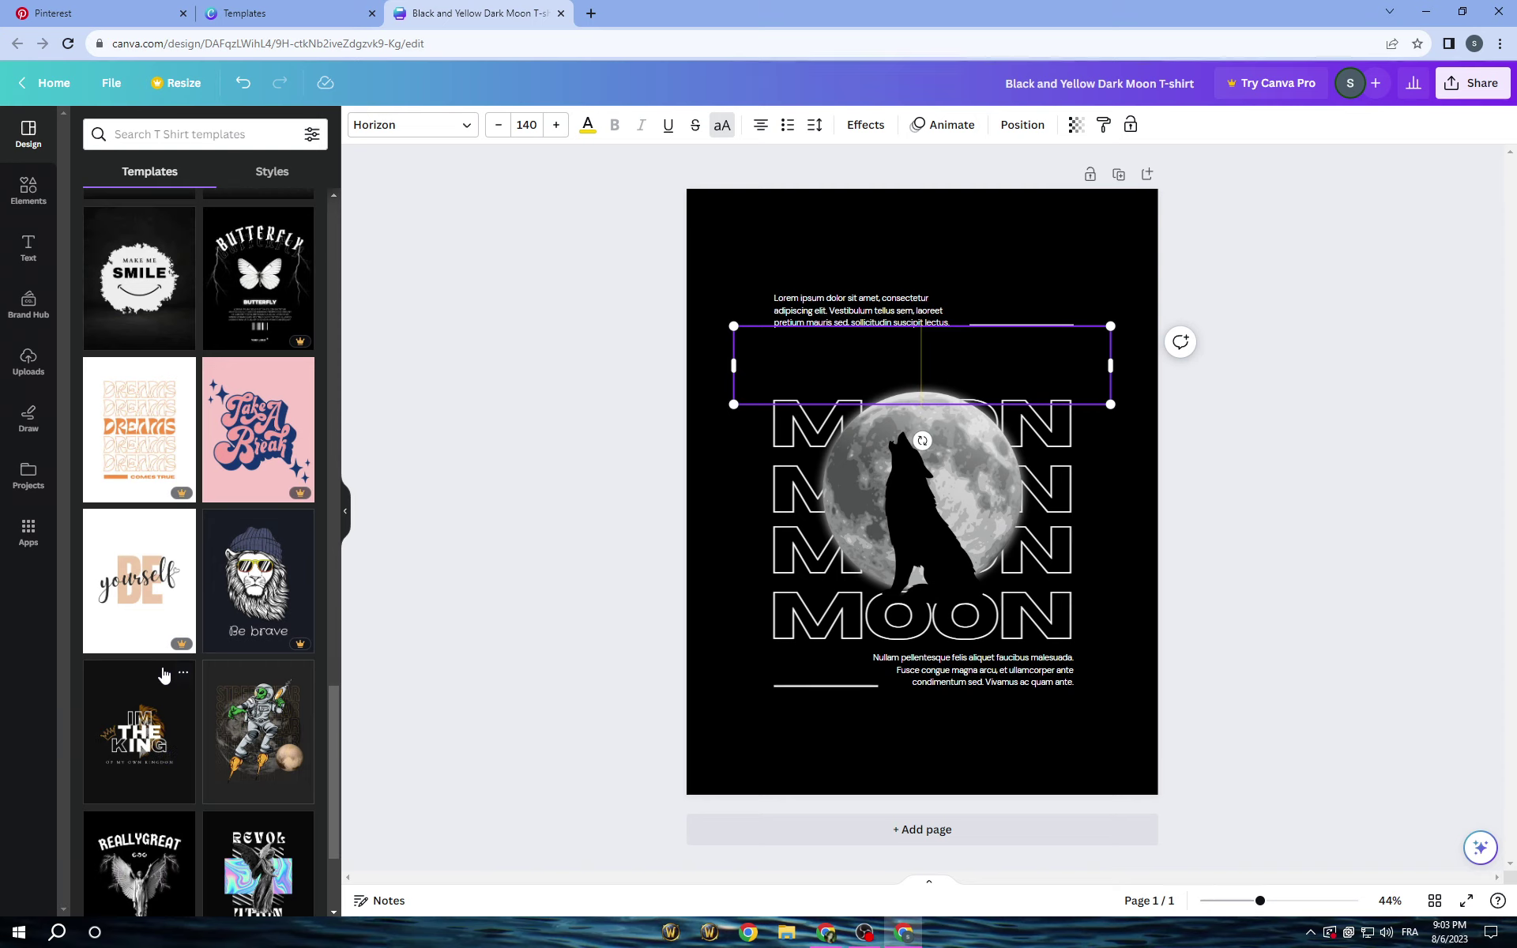
# Enter BUTTERFLY in the yellow heading and widen it so the word fits on one line.
pyautogui.write('BUT')
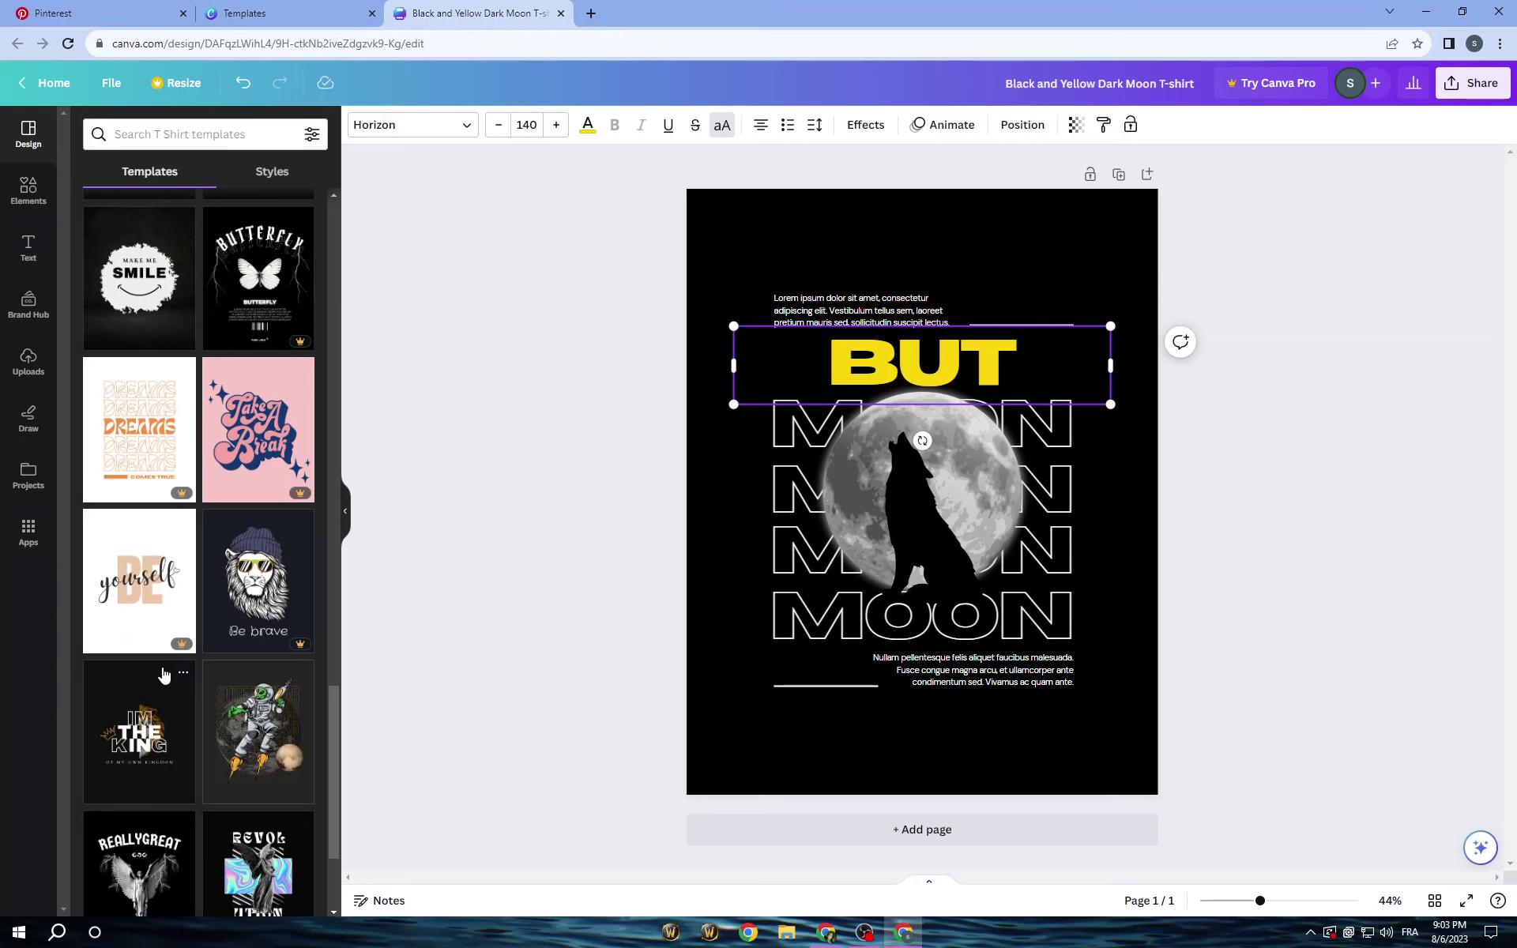
pyautogui.write('T')
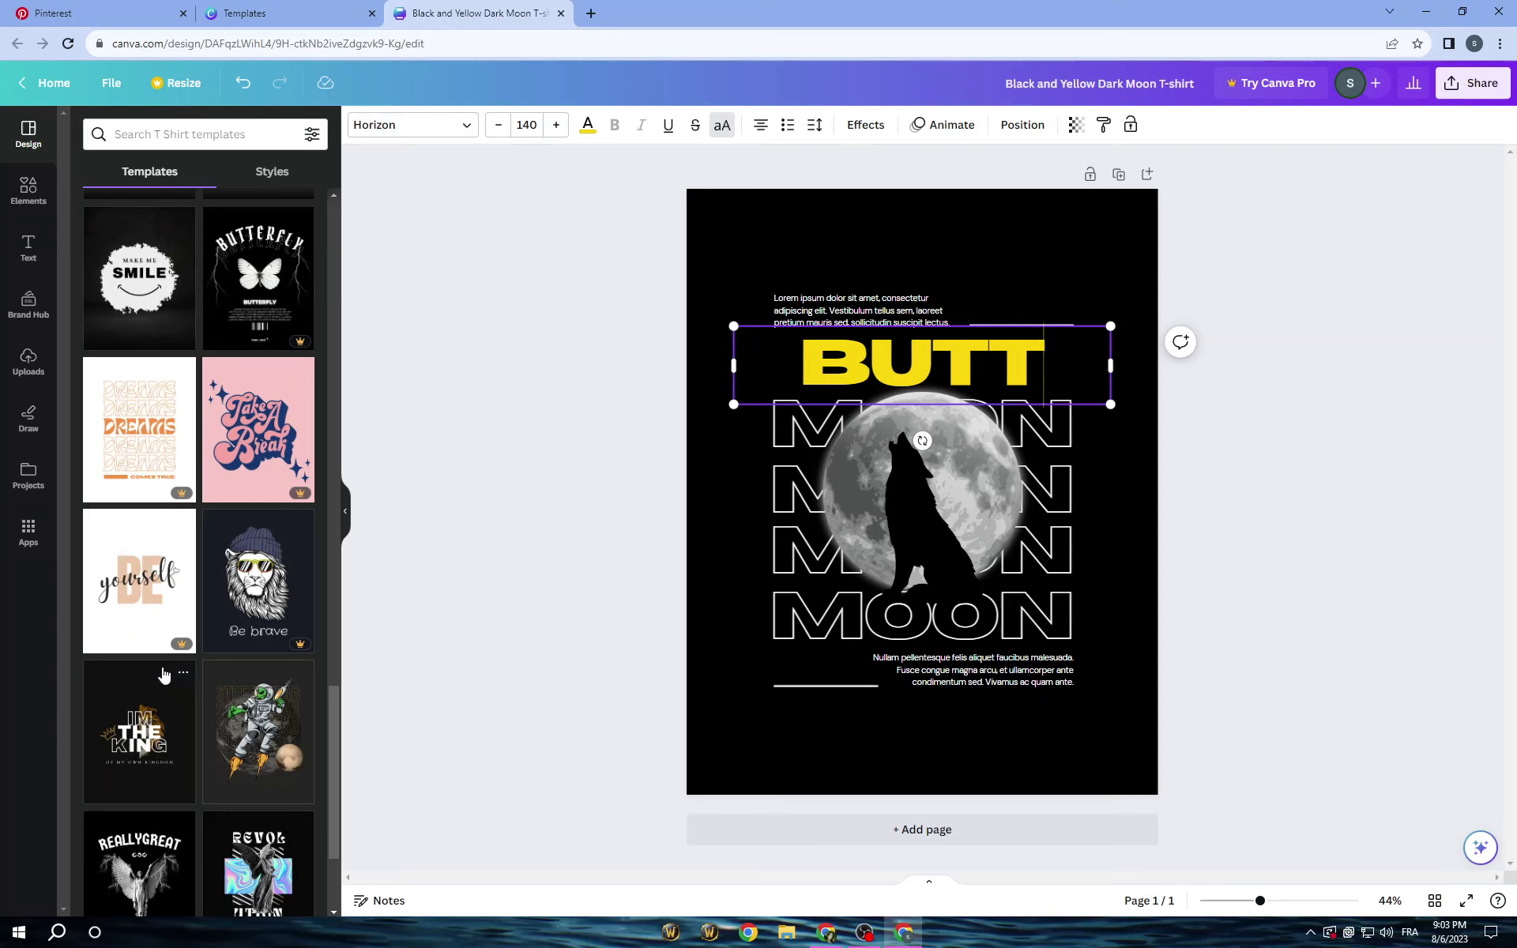
pyautogui.write('ER')
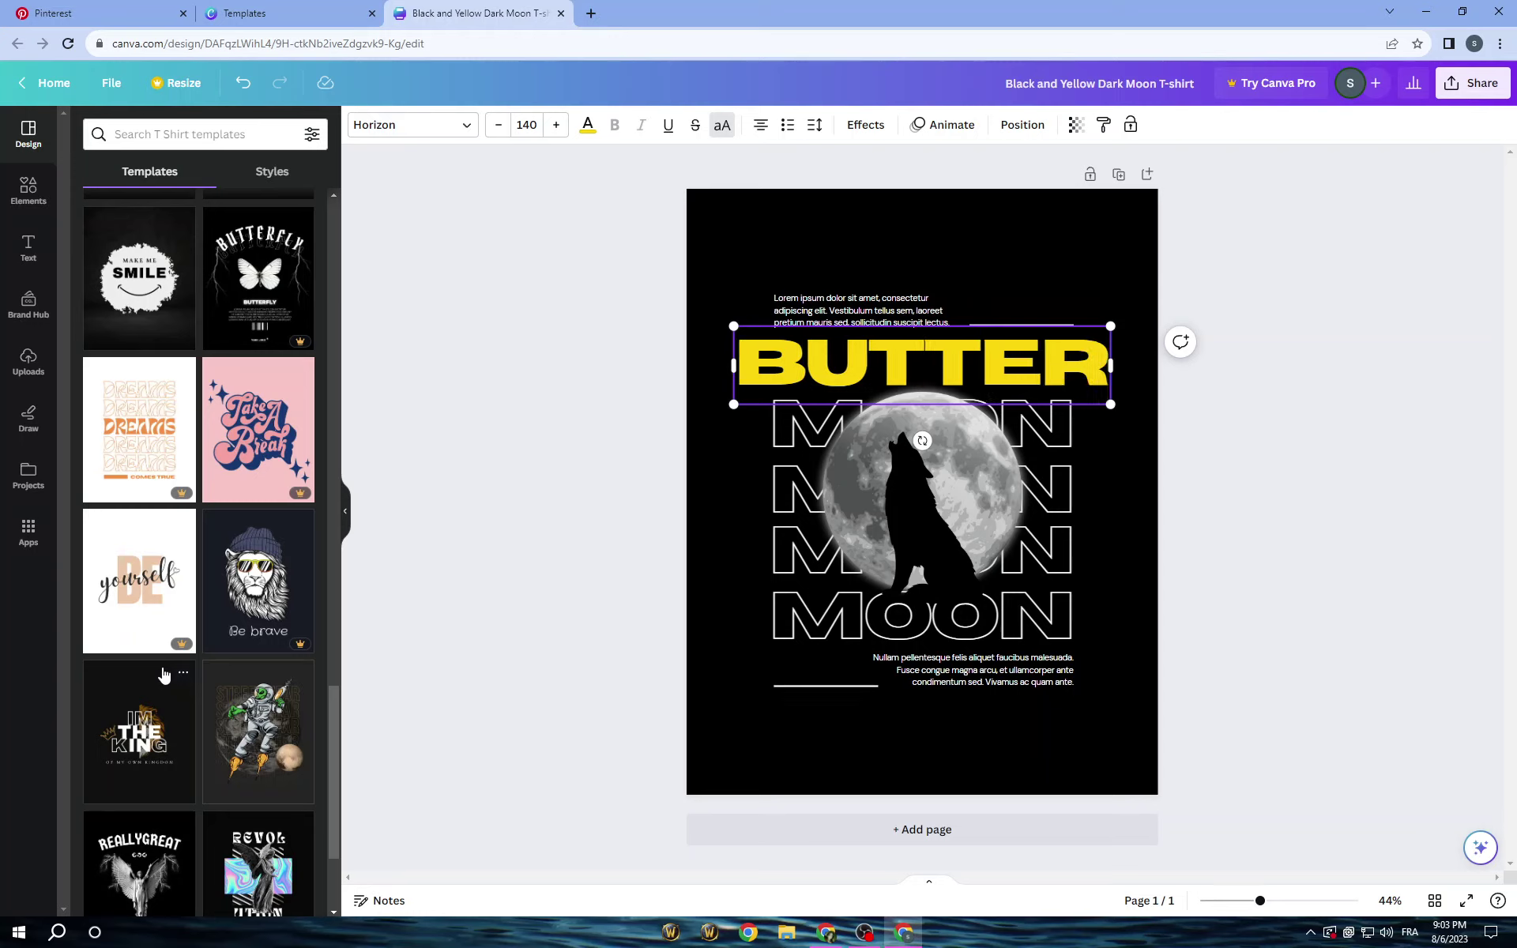
pyautogui.press('Return')
pyautogui.write('FLY')
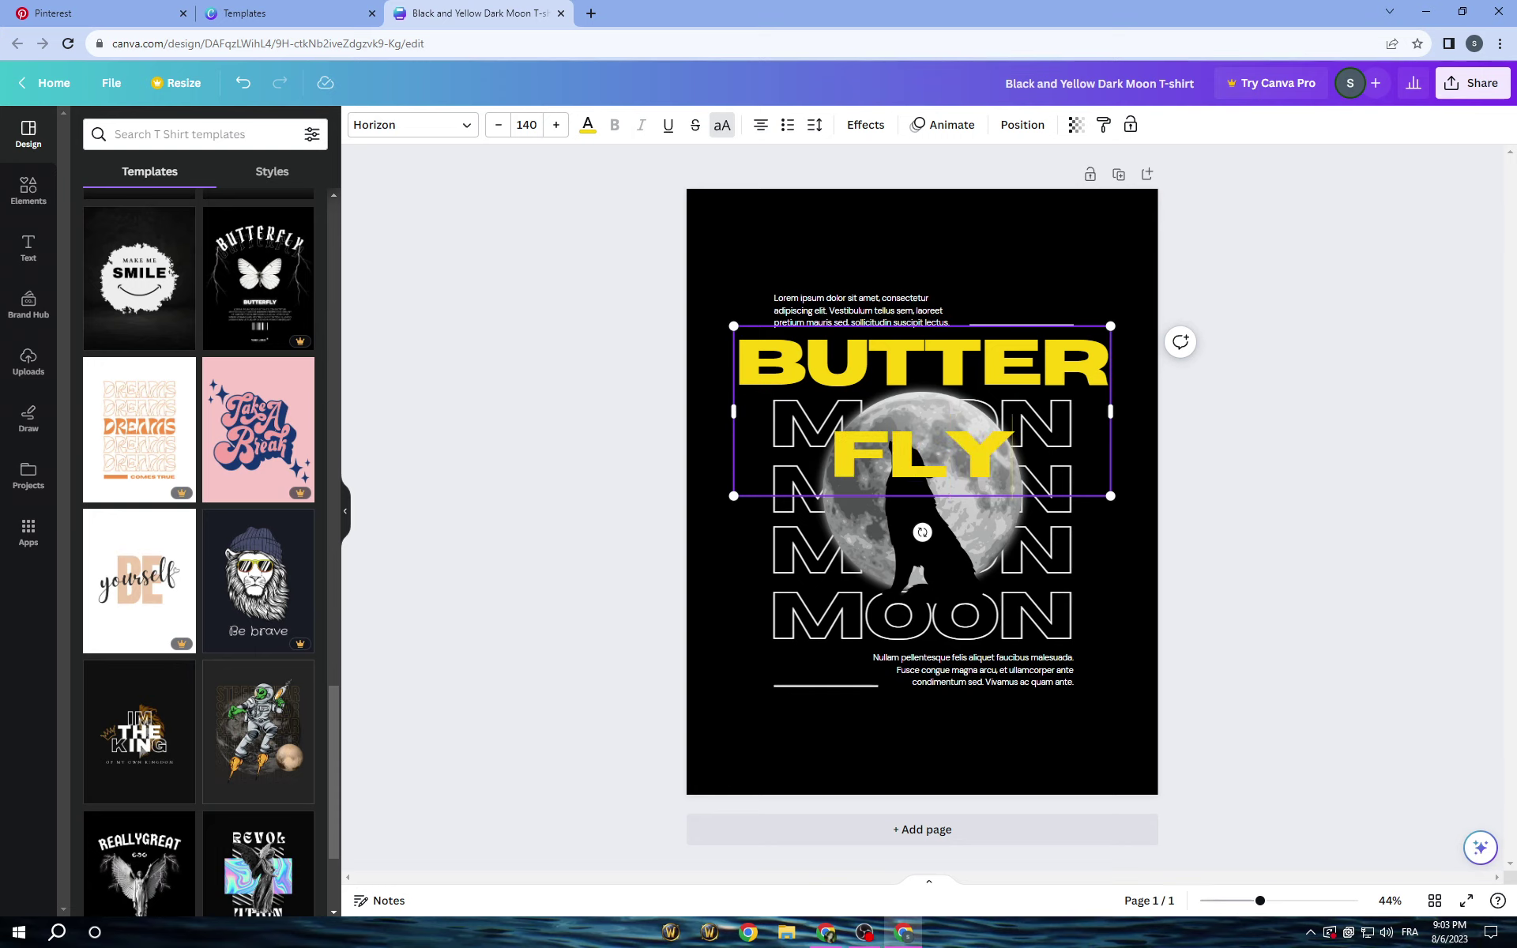
pyautogui.moveTo(1118, 416); pyautogui.dragTo(1119, 377)
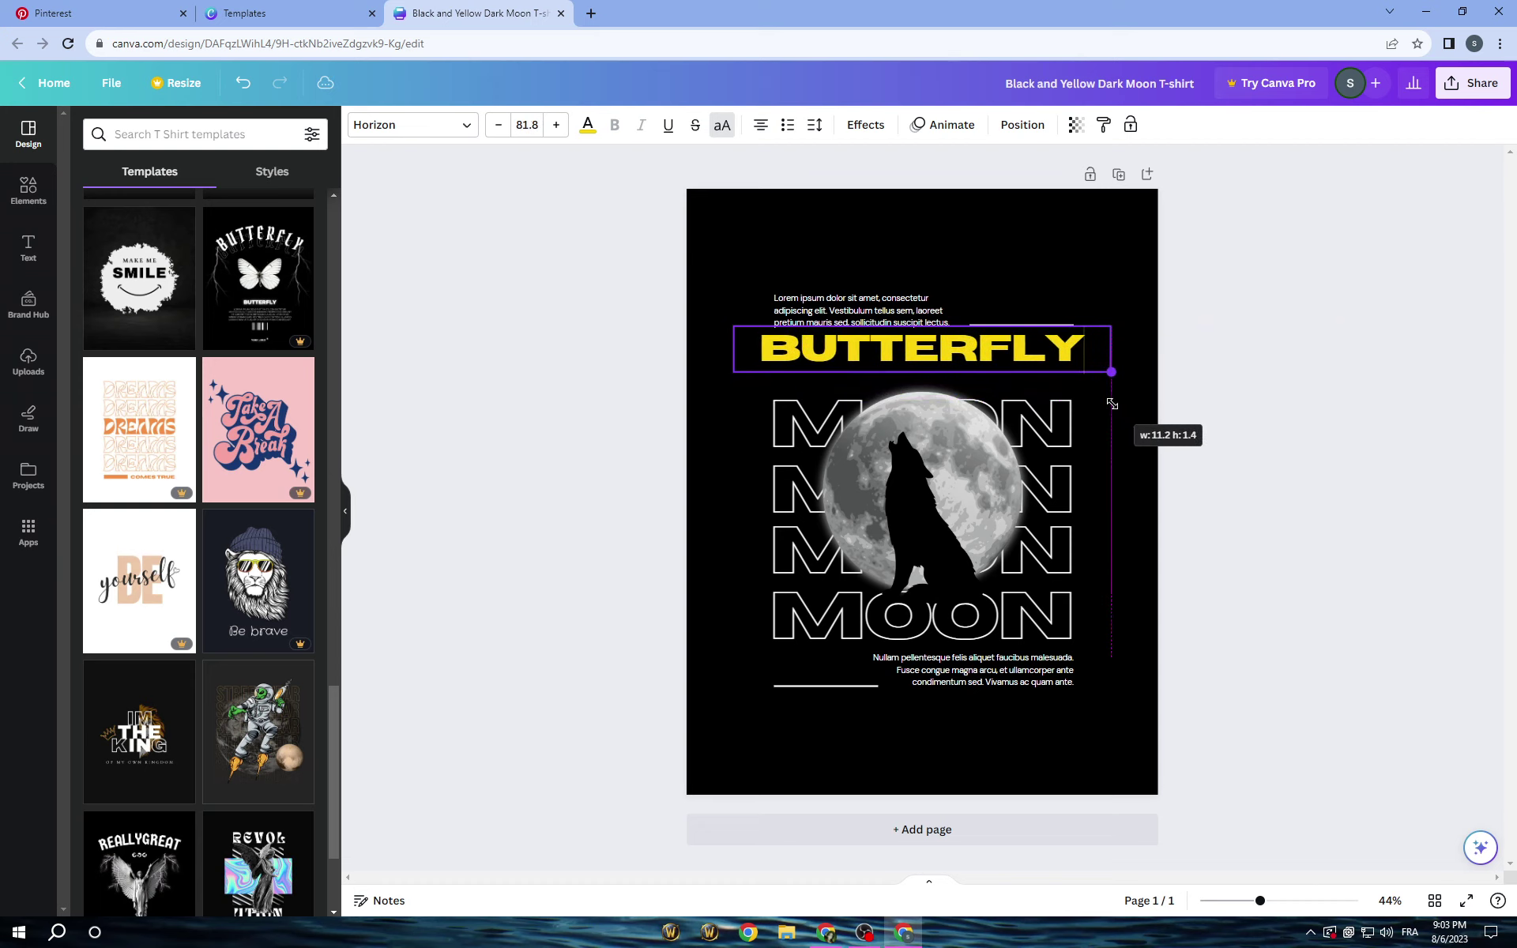
# Undo an accidental nudge of the short line and lower the BUTTERFLY heading slightly.
pyautogui.click(1130, 406)
pyautogui.click(977, 340)
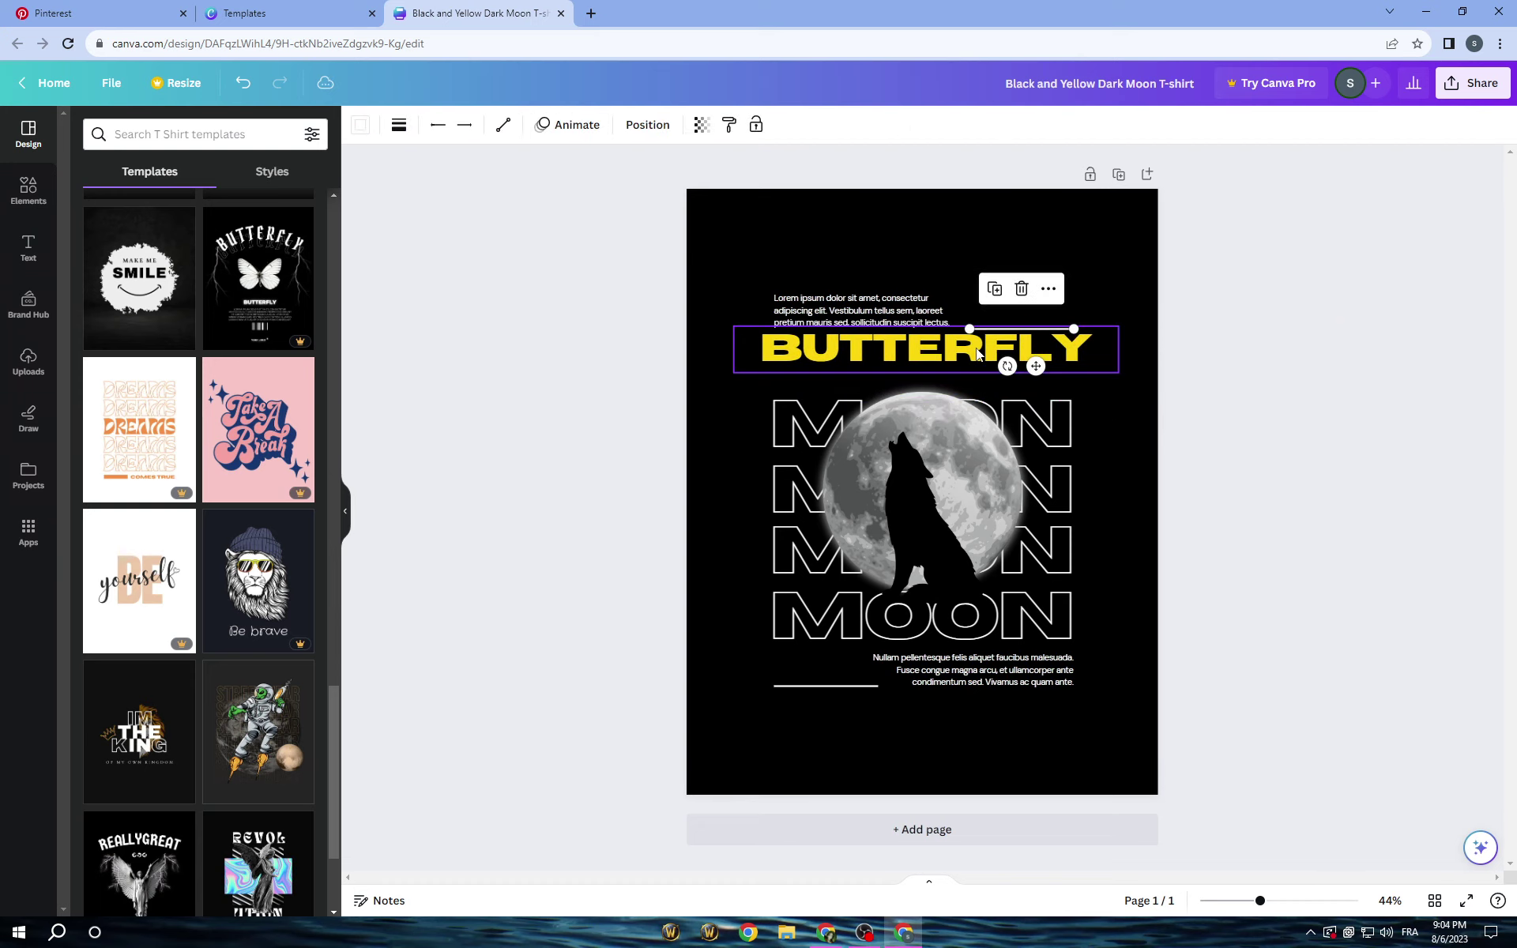
pyautogui.click(234, 87)
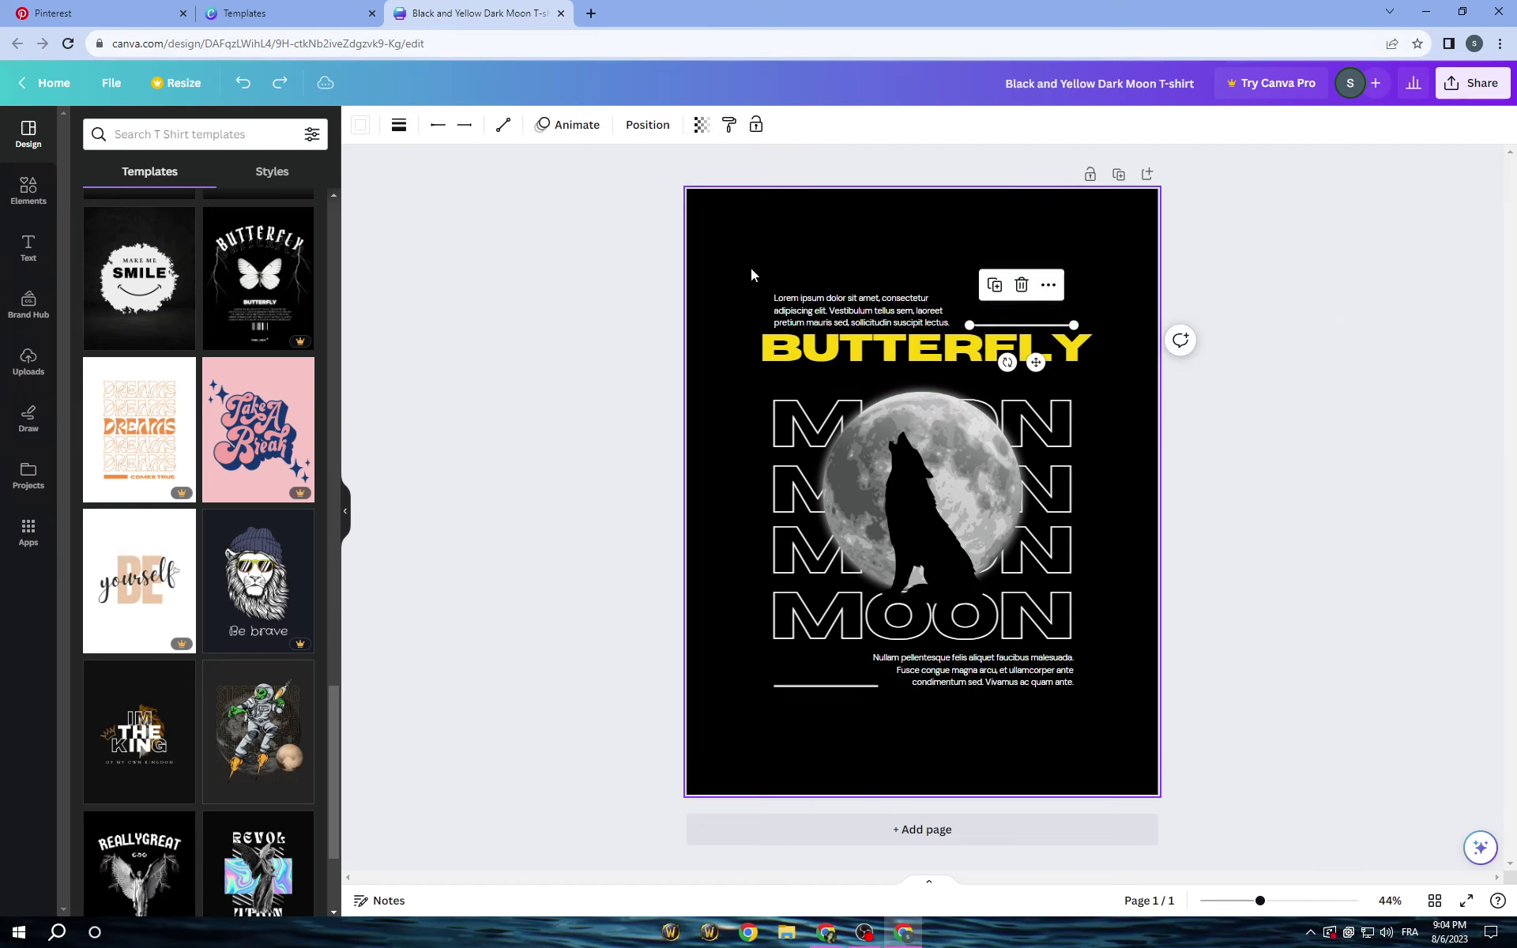
pyautogui.moveTo(935, 340); pyautogui.dragTo(935, 354)
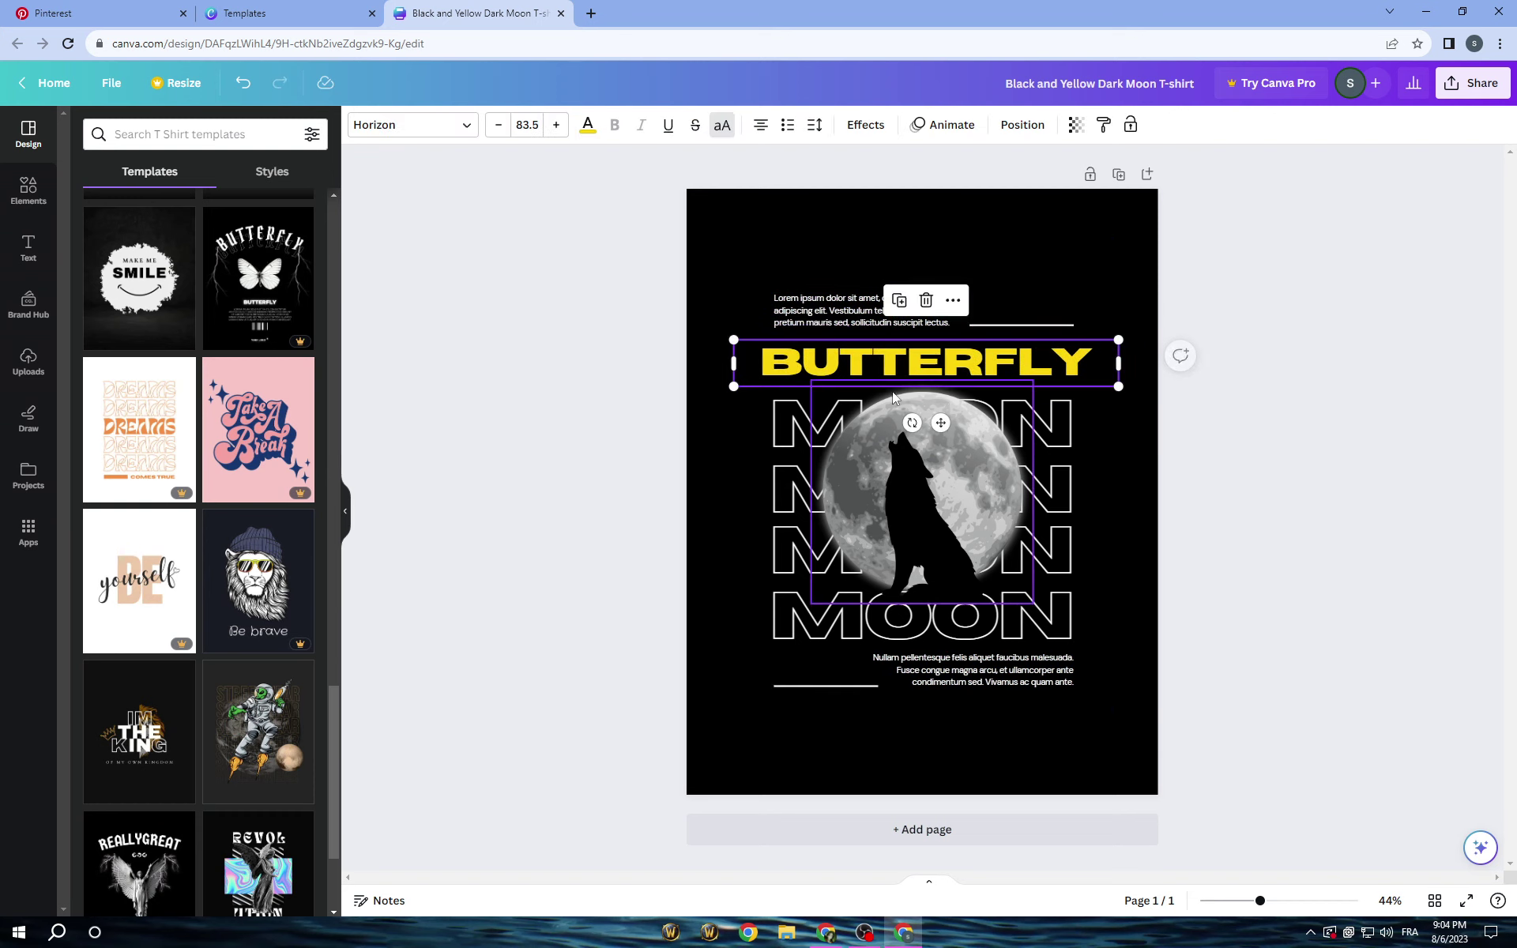
# Change the top outlined MOON row to BUTTERFLY on one line, resized to about 83.8 and nudged left.
pyautogui.click(780, 427)
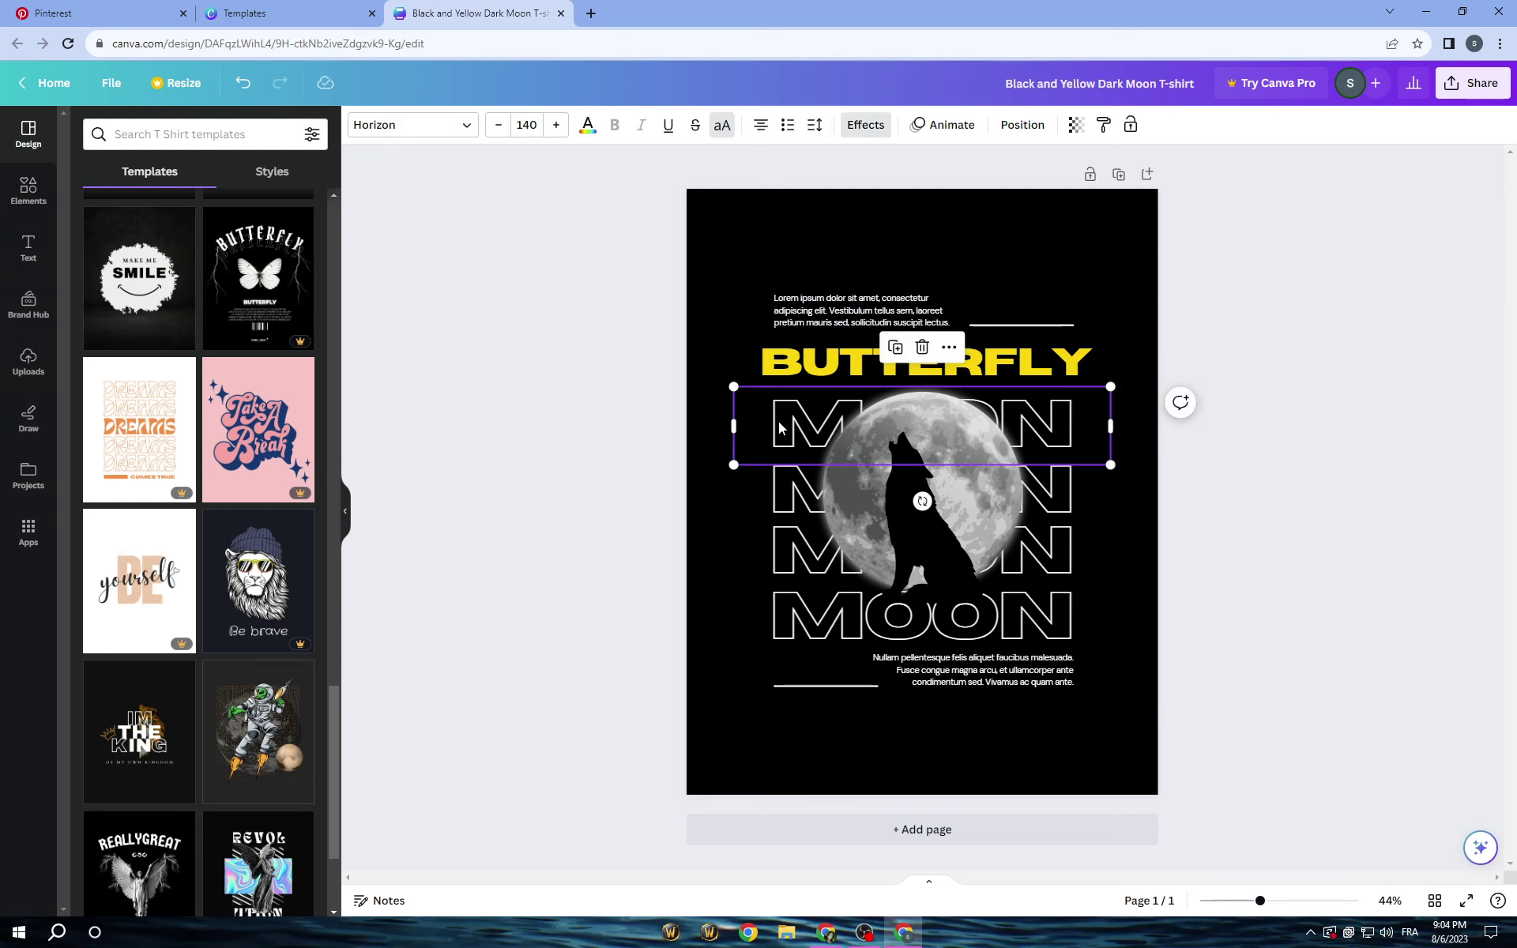
pyautogui.doubleClick(783, 420)
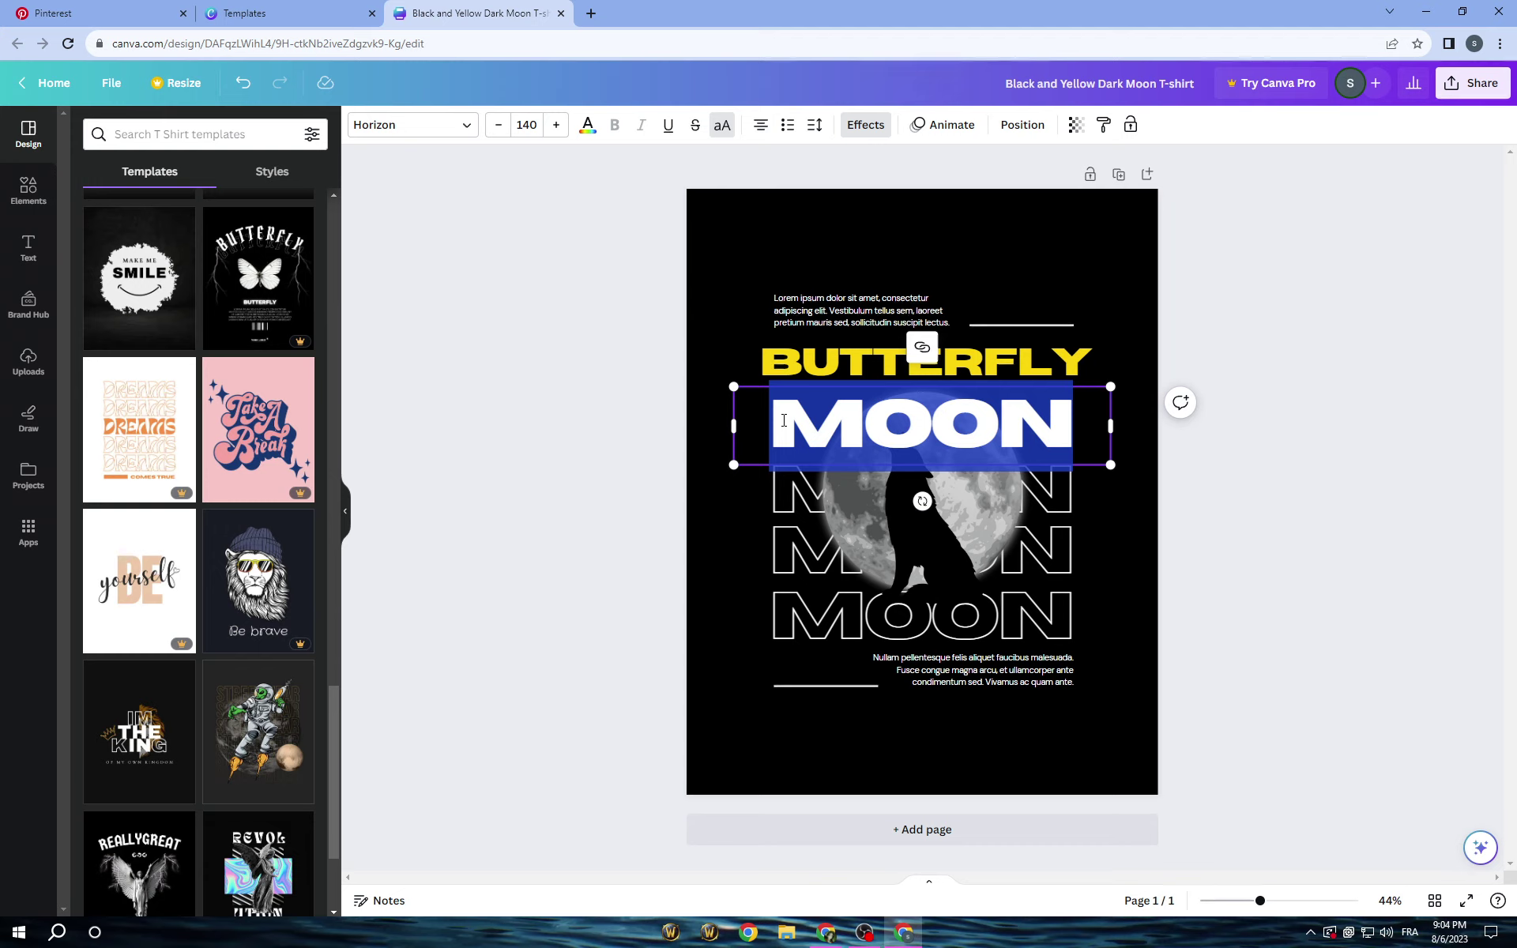
pyautogui.write('BU')
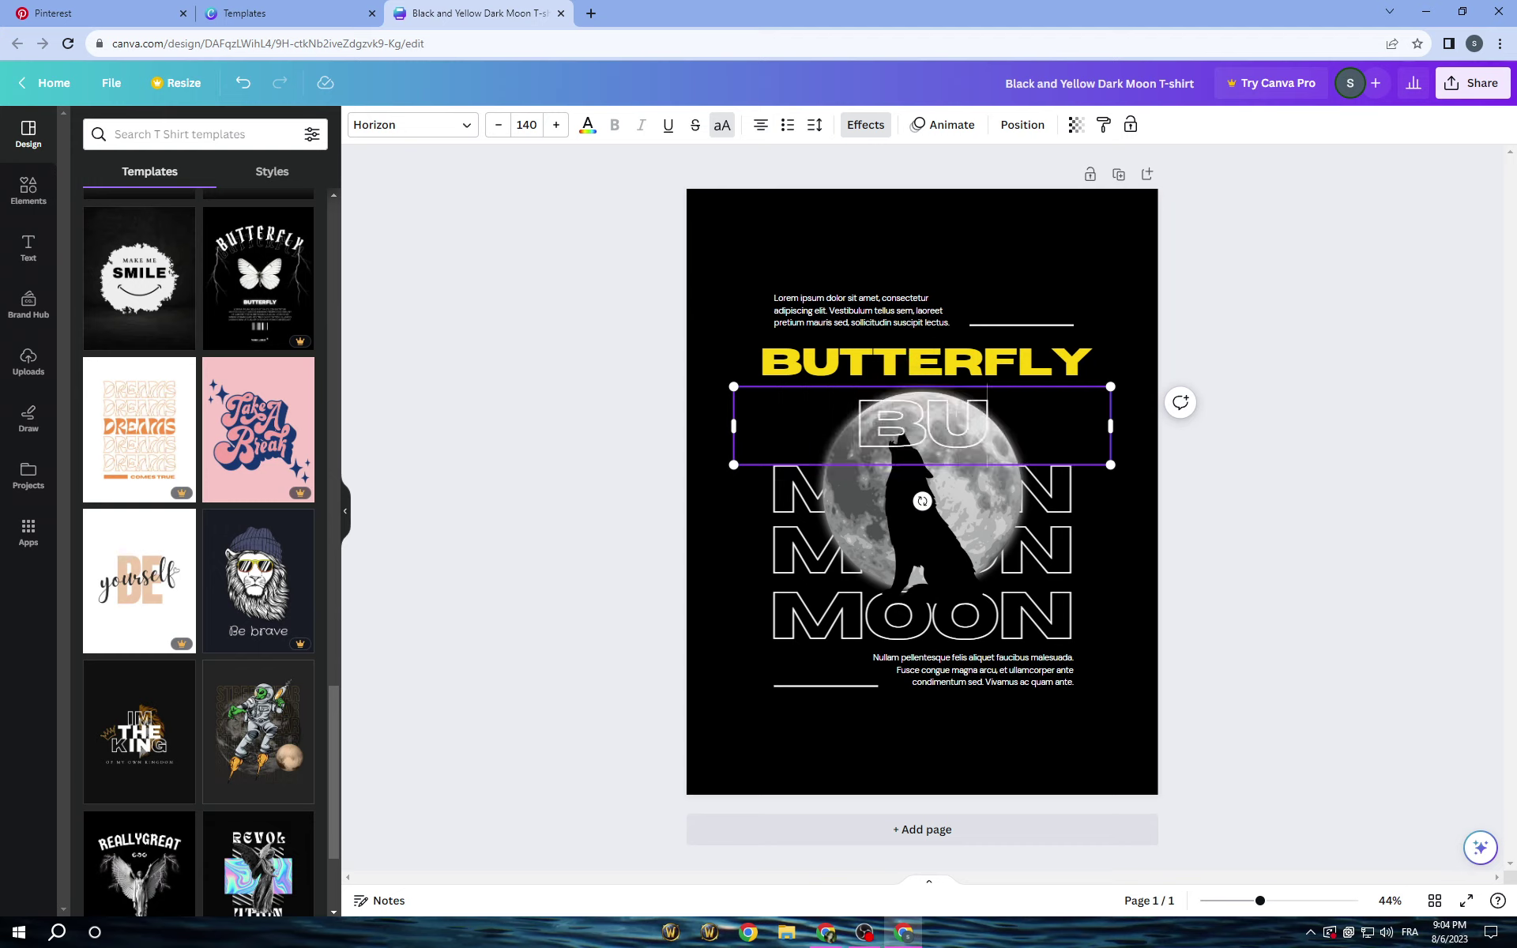
pyautogui.write('TTERFLY')
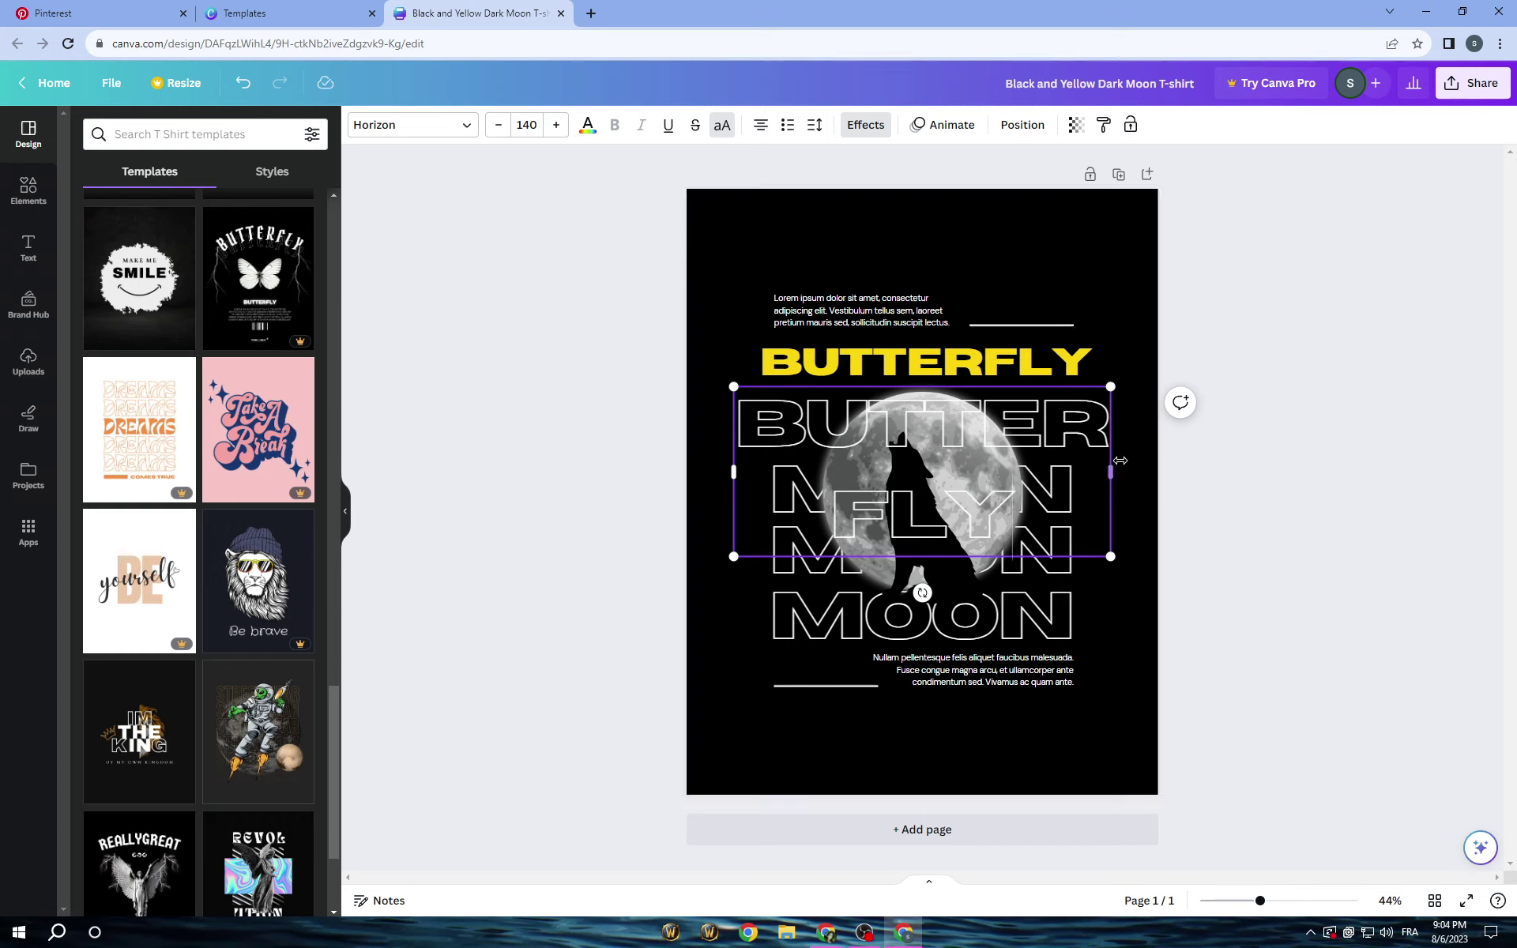
pyautogui.moveTo(1113, 472)
pyautogui.mouseDown()
pyautogui.moveTo(1399, 467)
pyautogui.moveTo(1106, 440)
pyautogui.moveTo(1123, 449)
pyautogui.mouseUp()
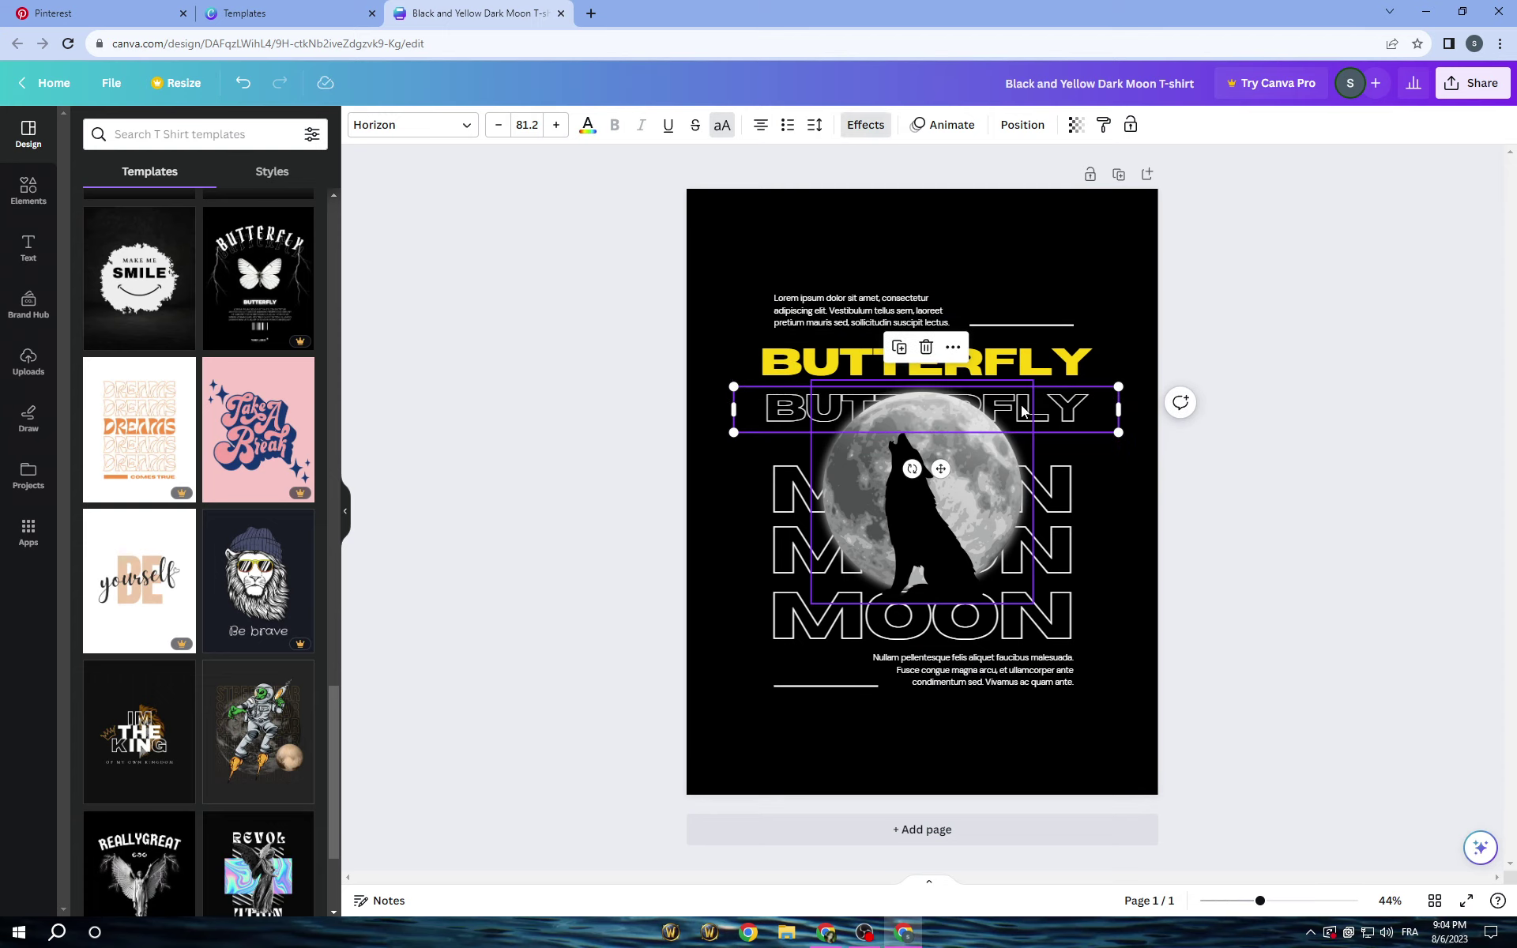
pyautogui.moveTo(1118, 433); pyautogui.dragTo(1130, 443)
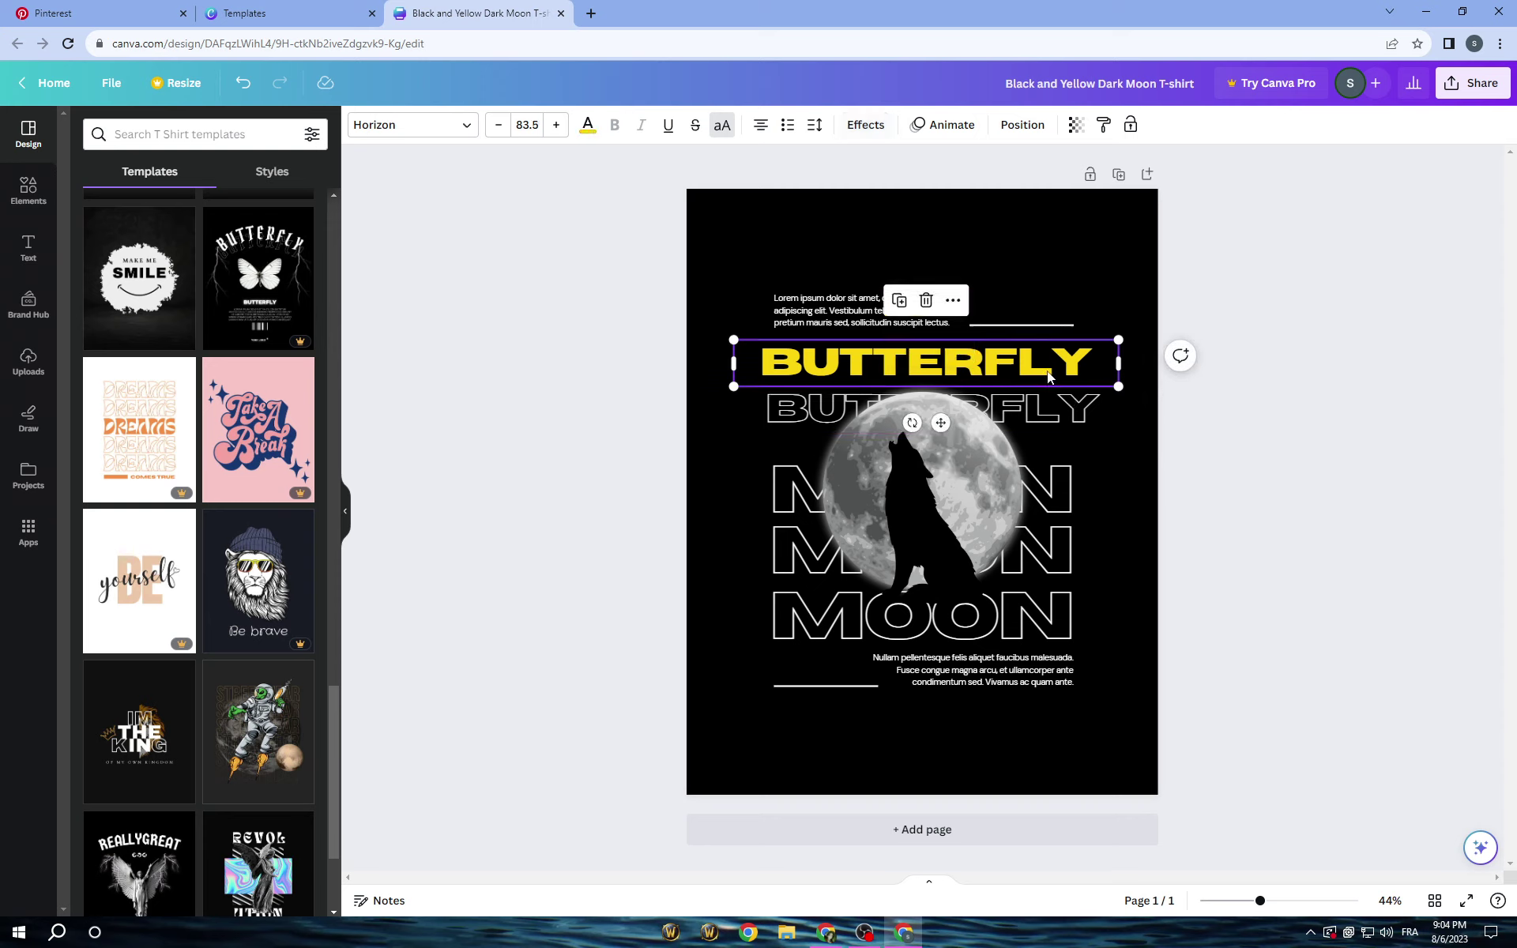
pyautogui.moveTo(1048, 409); pyautogui.dragTo(1042, 408)
pyautogui.click(1051, 498)
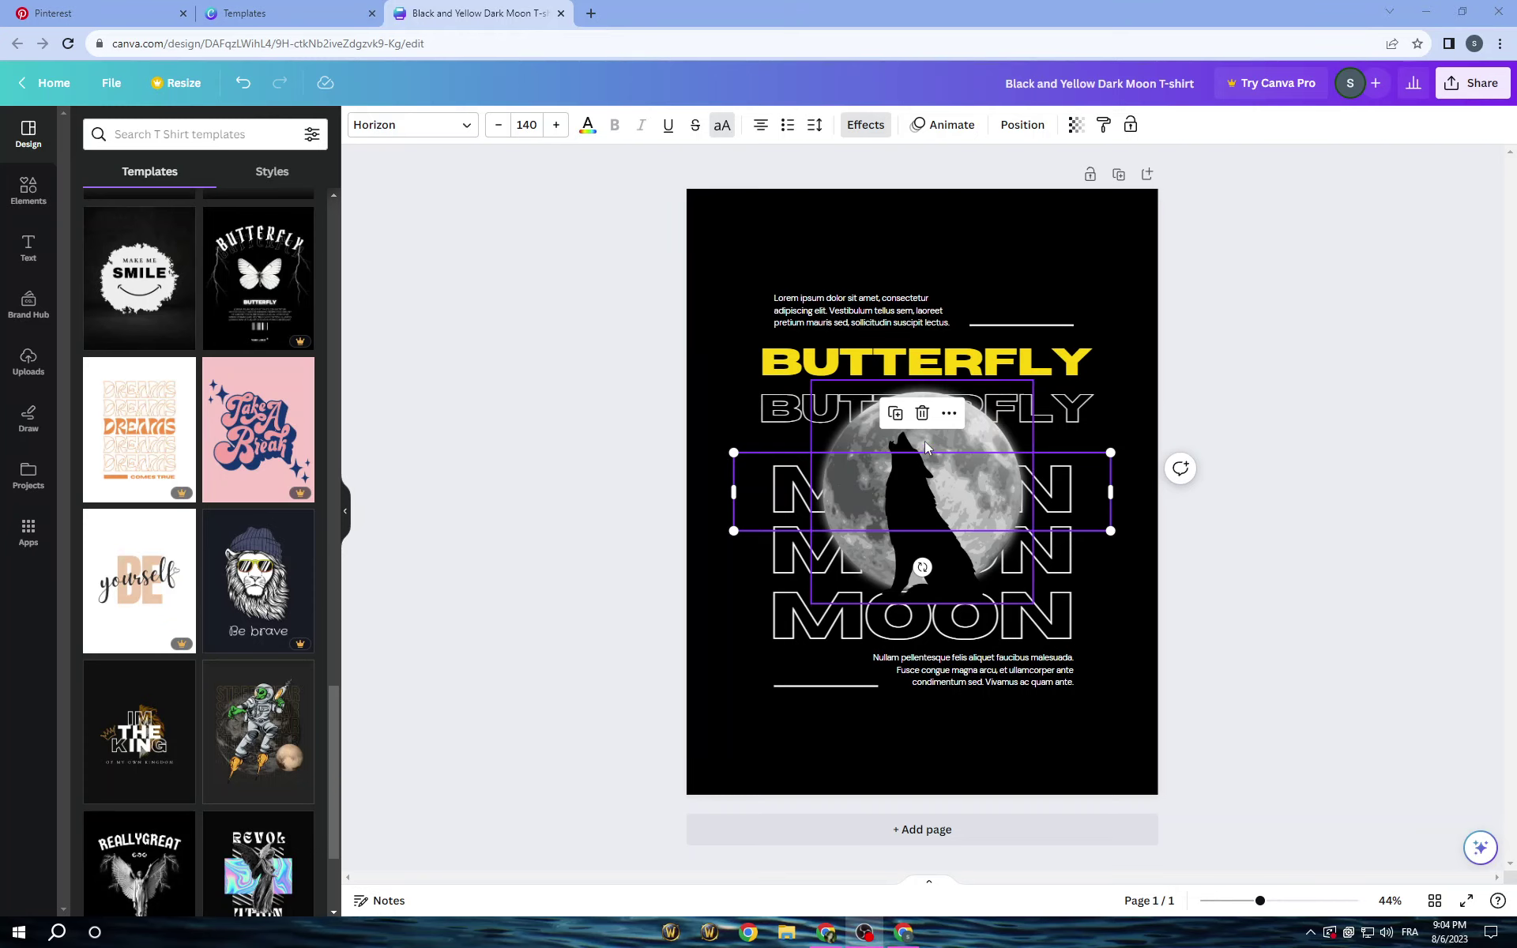
# Delete the three remaining outlined MOON rows.
pyautogui.click(922, 414)
pyautogui.click(1049, 542)
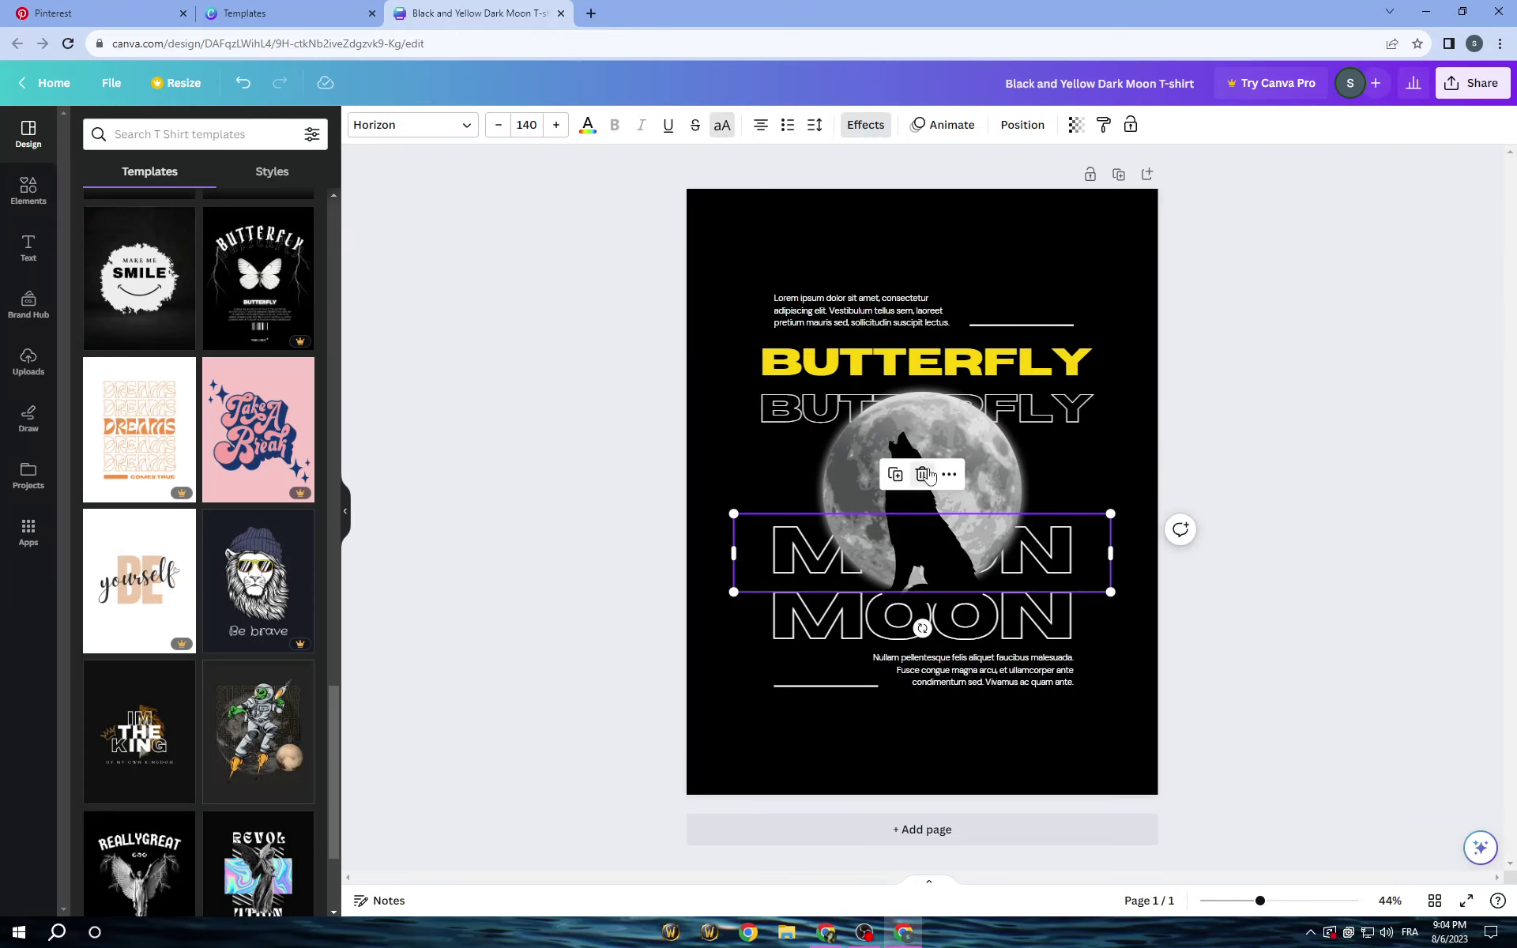
pyautogui.click(922, 471)
pyautogui.click(1086, 637)
pyautogui.click(922, 542)
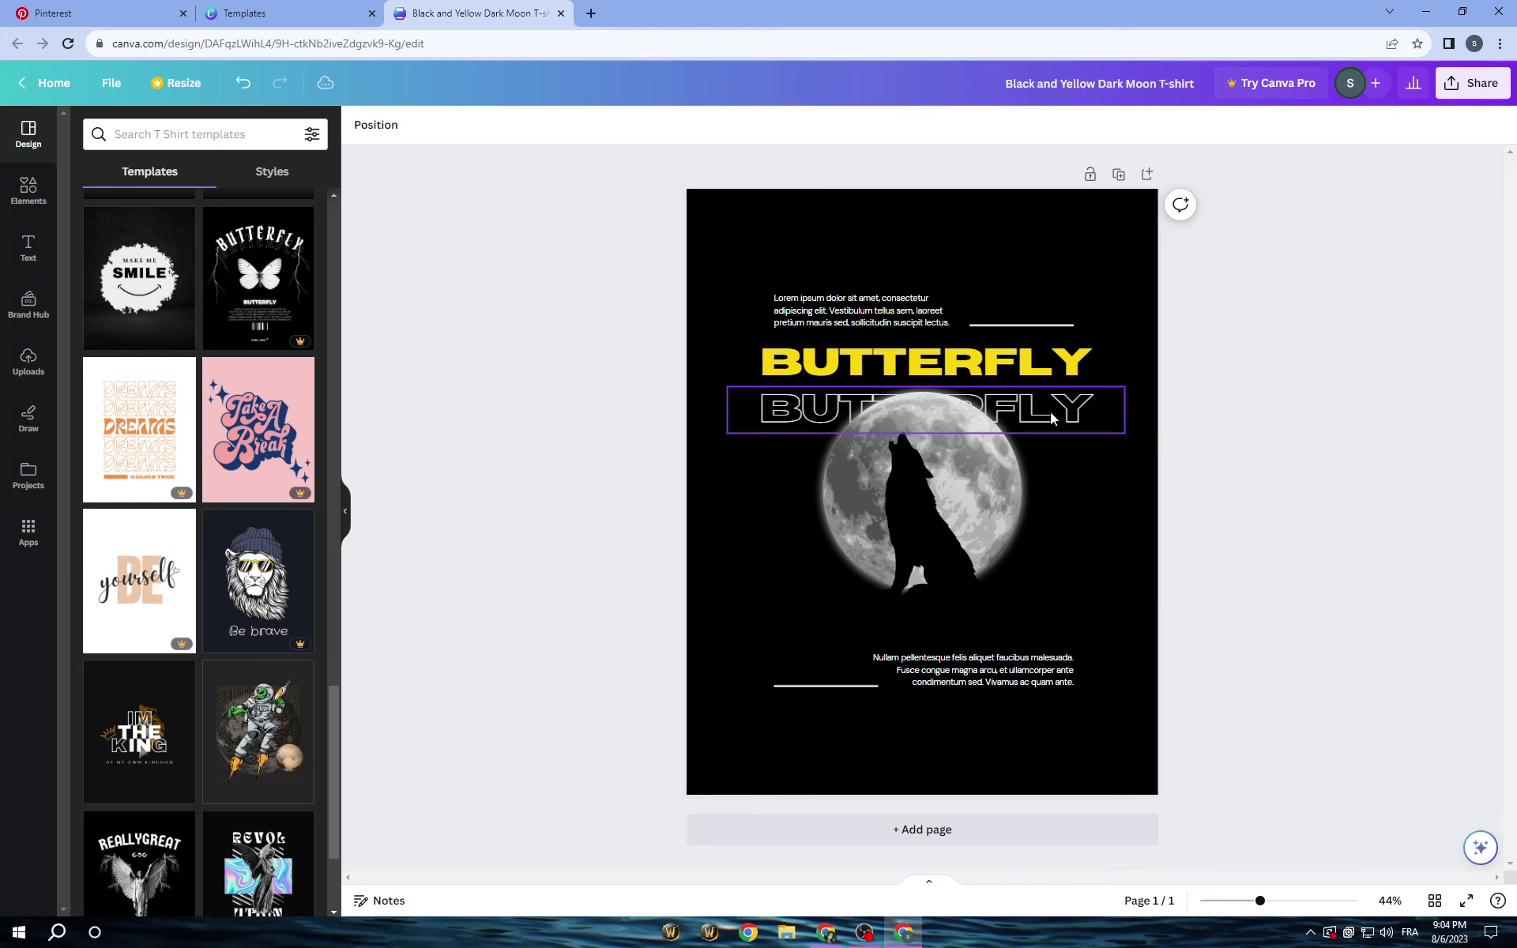
# Duplicate the outlined BUTTERFLY row and place the copy just below the original.
pyautogui.click(1041, 405)
pyautogui.click(896, 349)
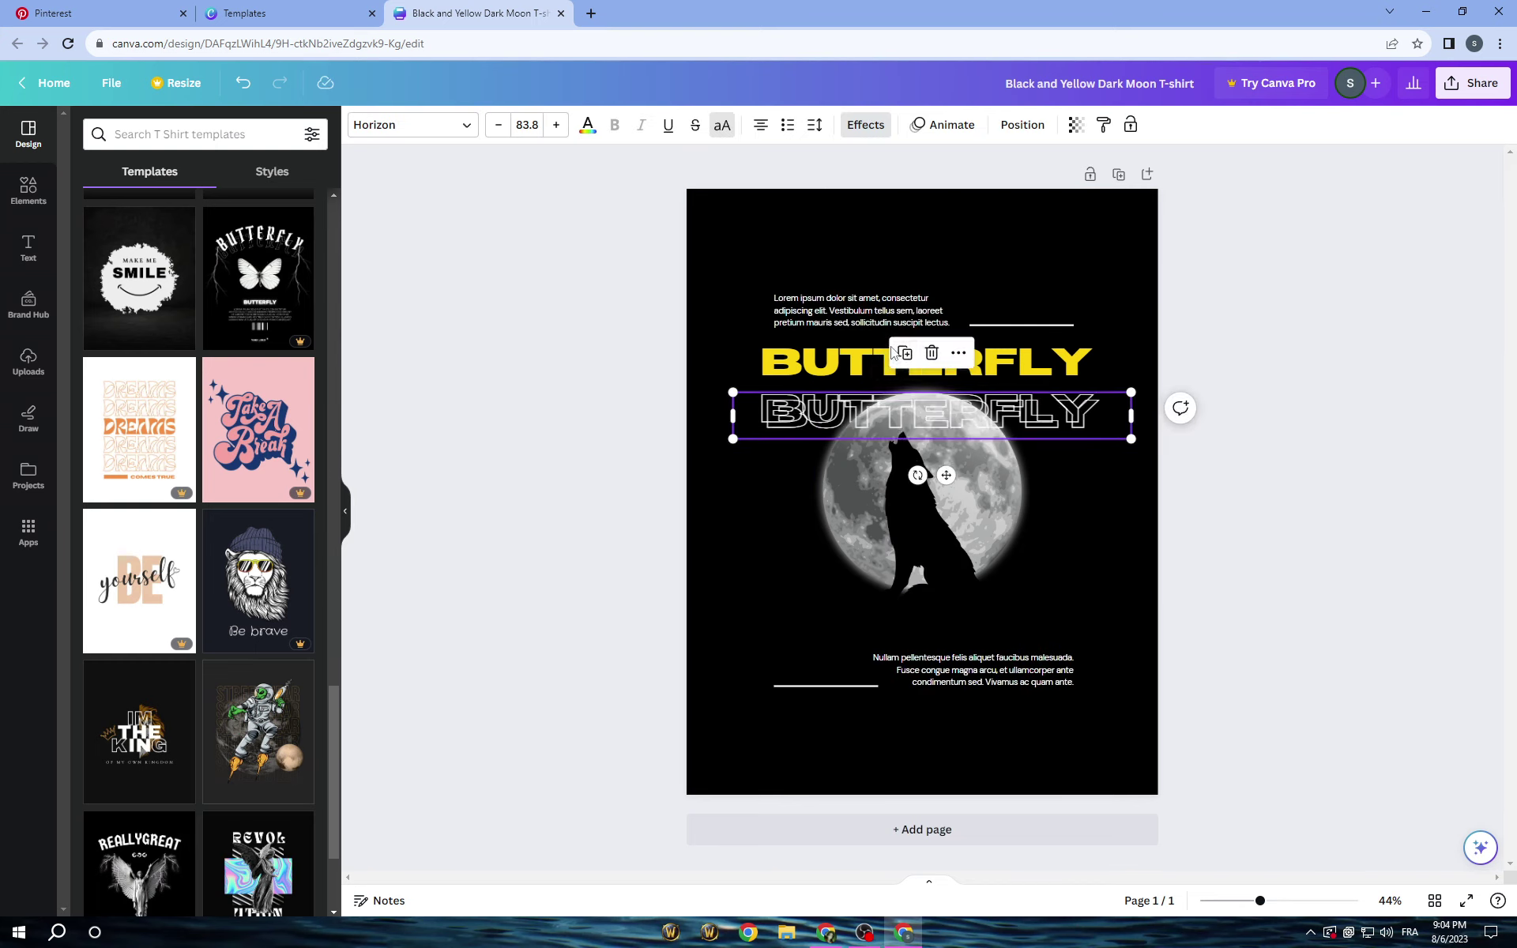
pyautogui.hotkey('ctrl', 'd')
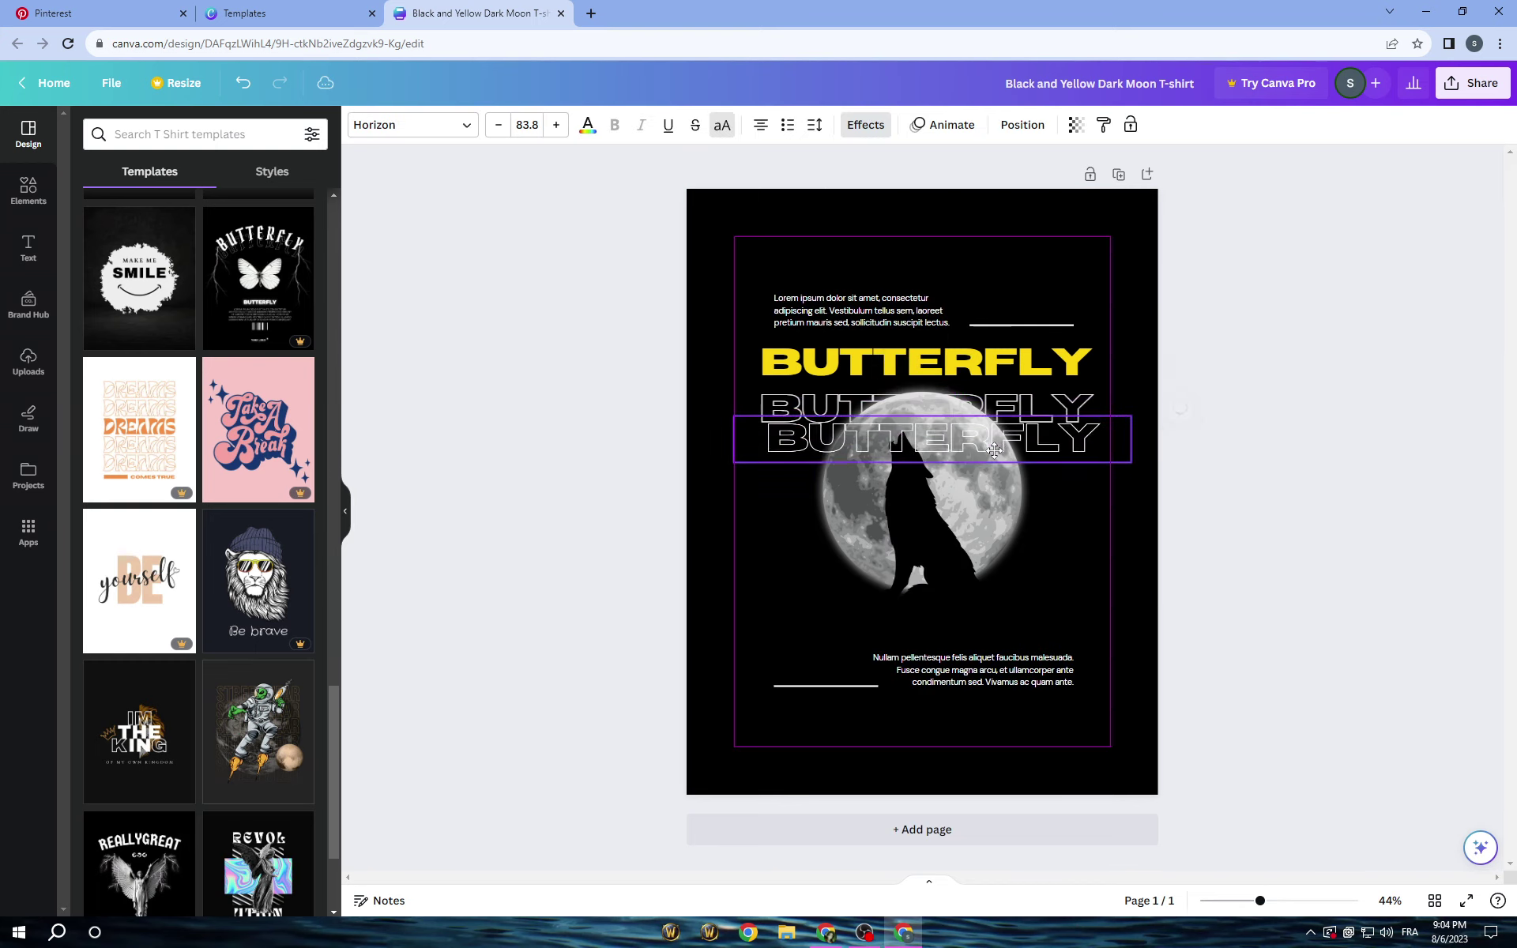
pyautogui.moveTo(1000, 429); pyautogui.dragTo(989, 462)
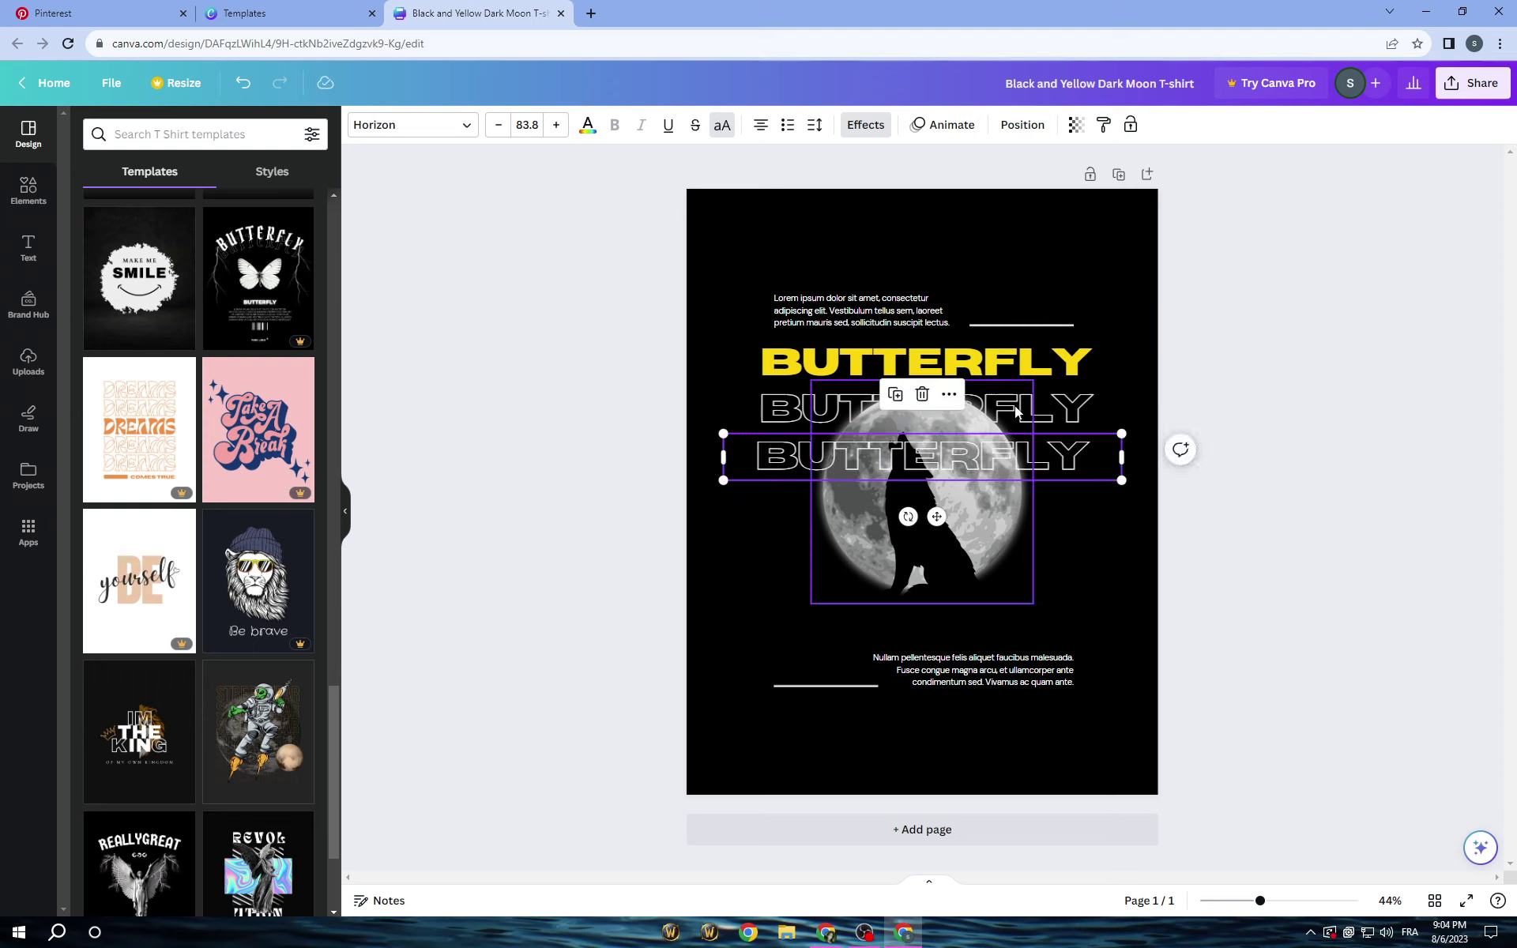
pyautogui.click(988, 538)
# Add two more BUTTERFLY copies, align the four rows evenly, and move the moon up behind them.
pyautogui.click(1043, 458)
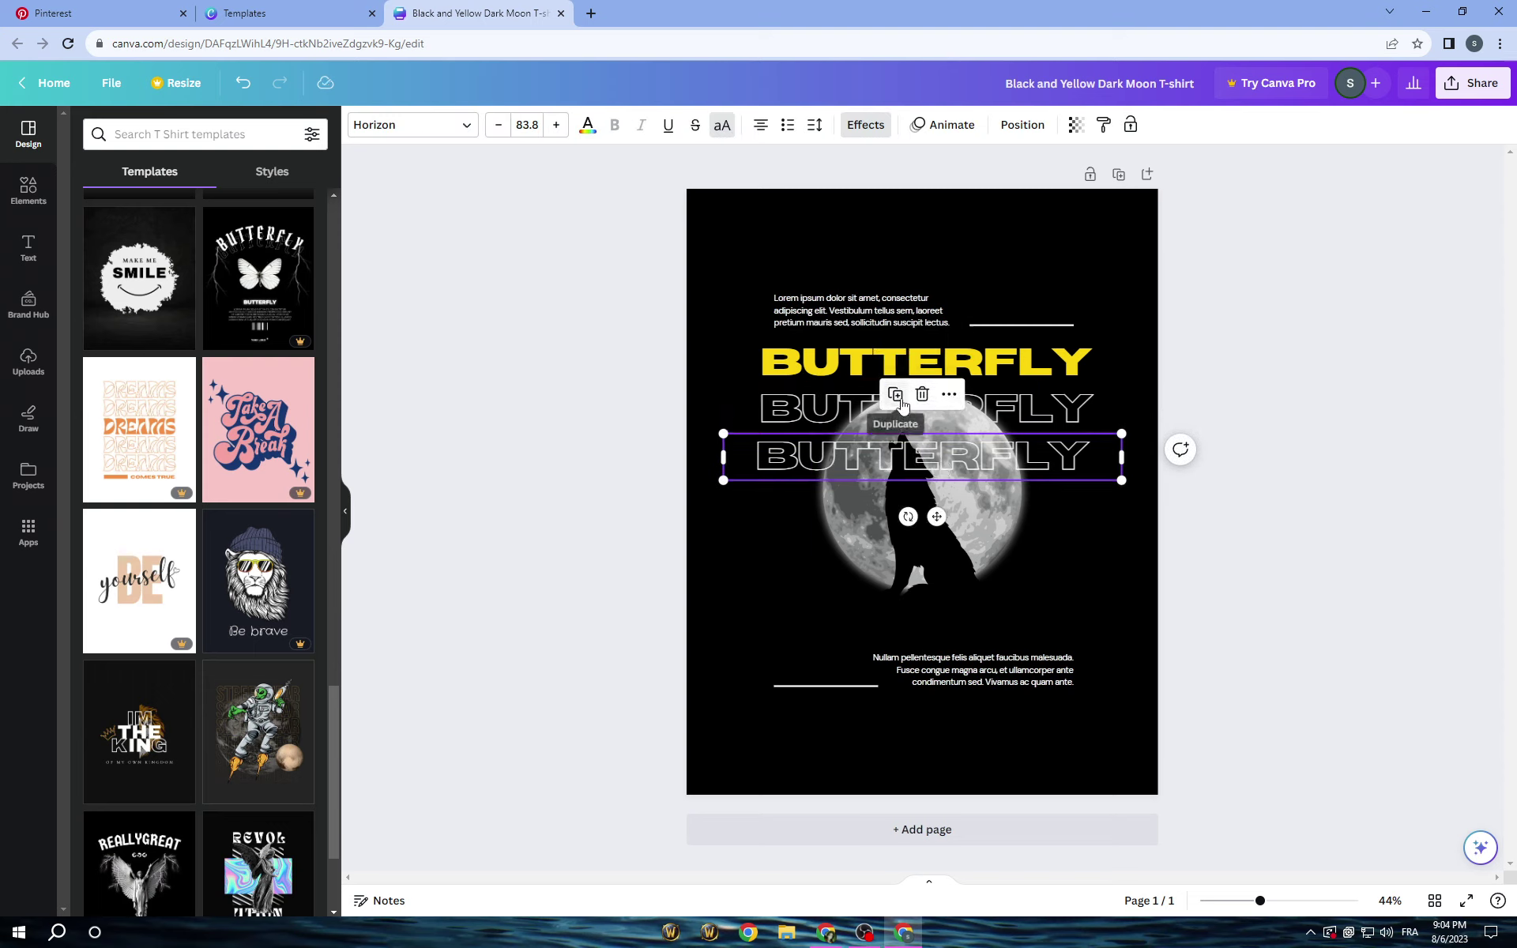
pyautogui.click(895, 395)
pyautogui.moveTo(1069, 477); pyautogui.dragTo(1069, 512)
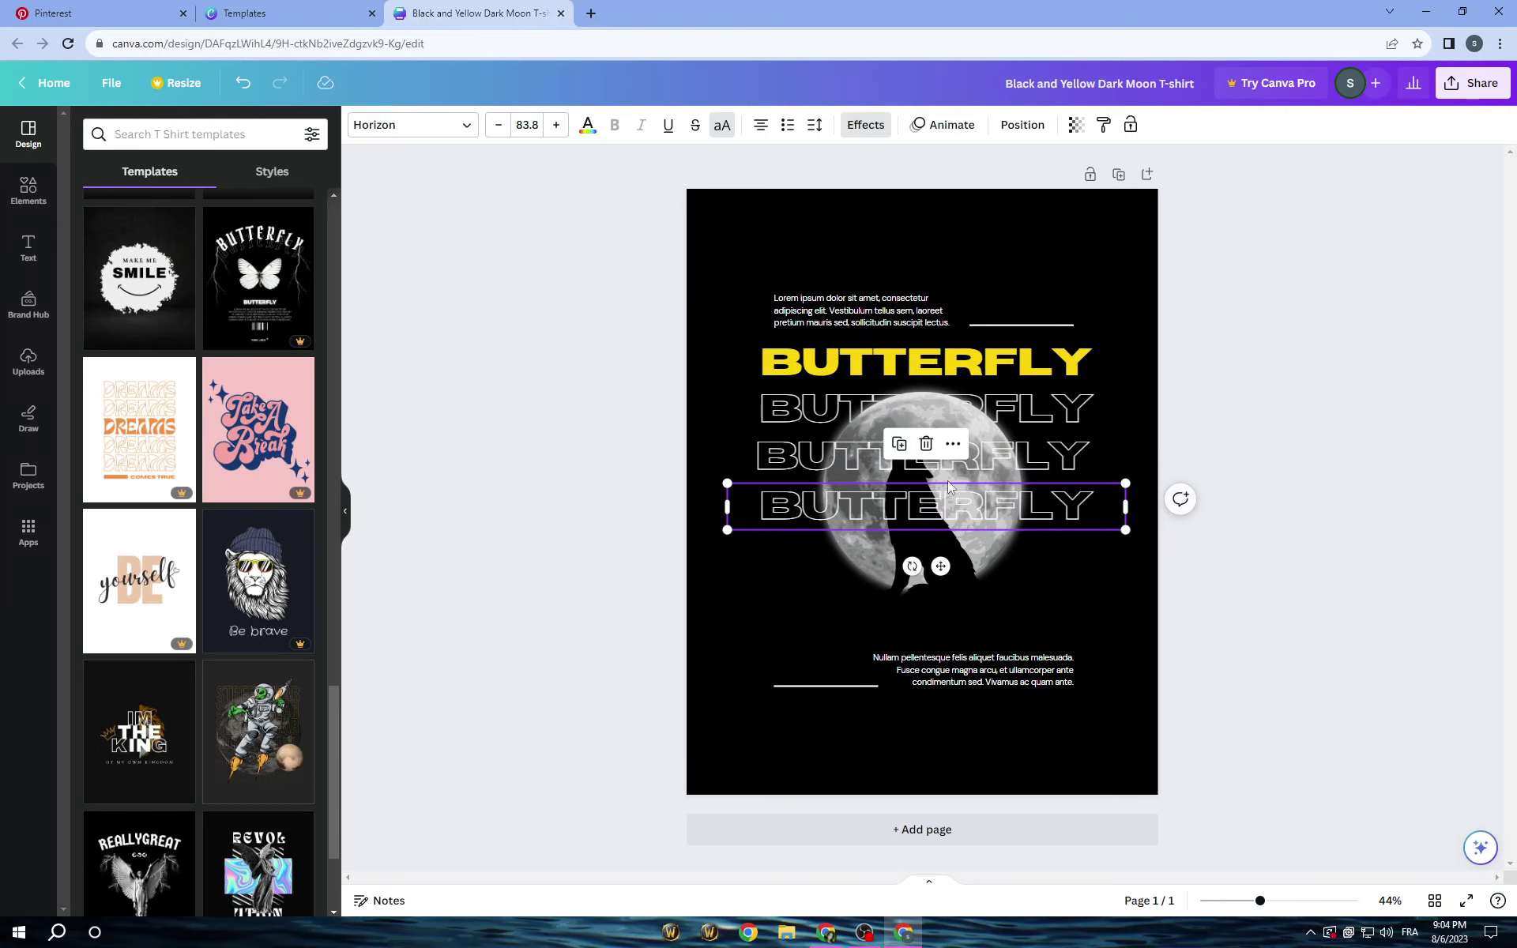
pyautogui.click(900, 444)
pyautogui.click(719, 599)
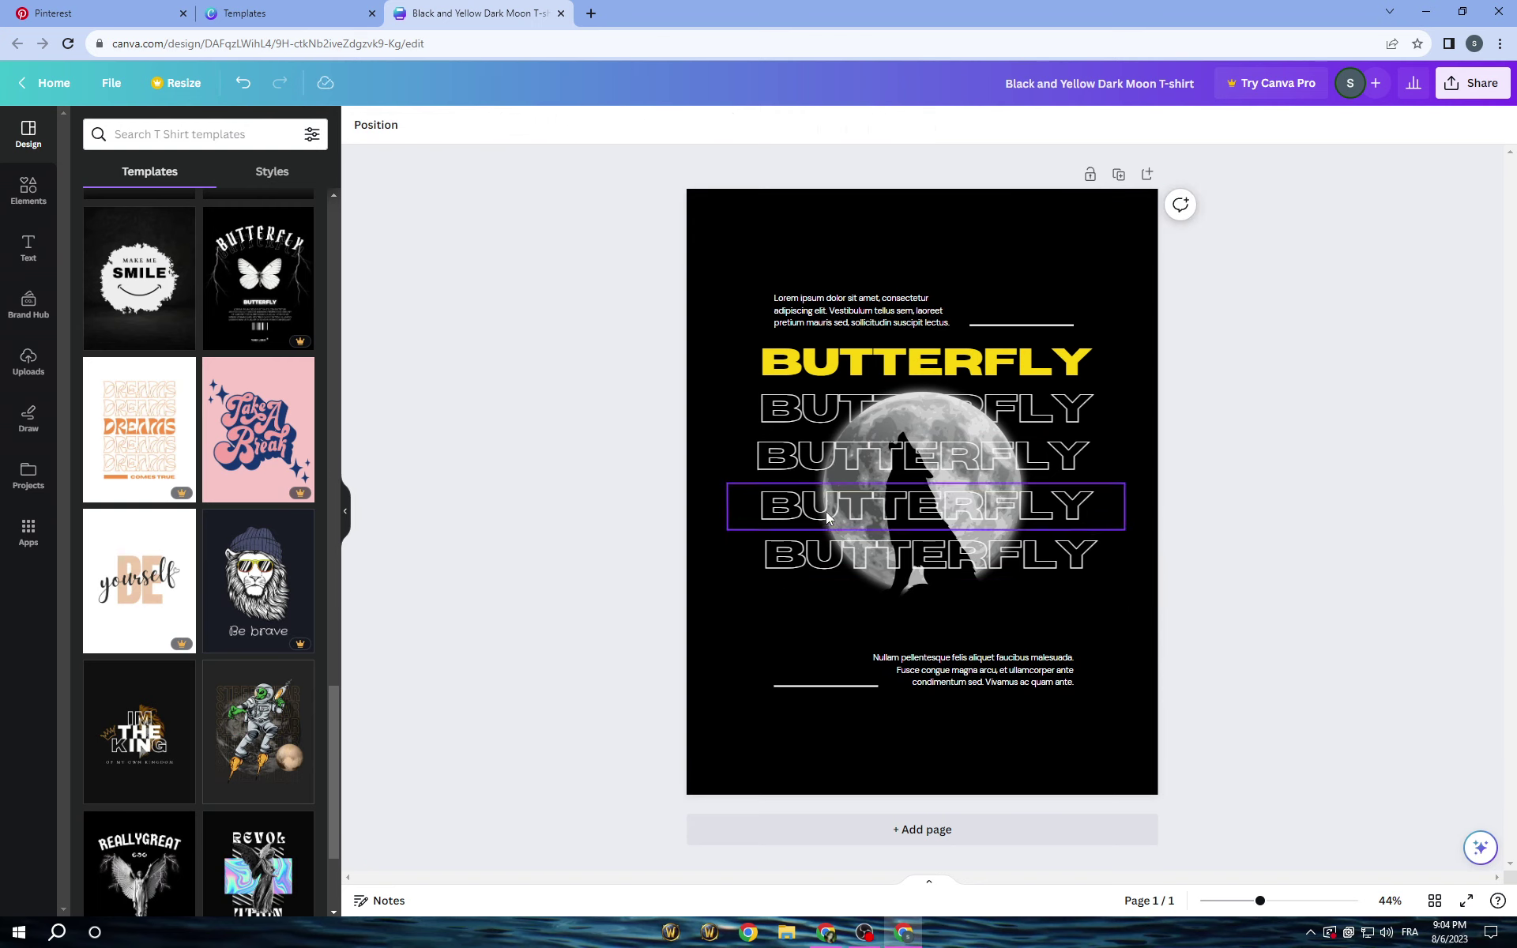
pyautogui.moveTo(827, 517); pyautogui.dragTo(816, 557)
pyautogui.click(824, 553)
pyautogui.click(582, 542)
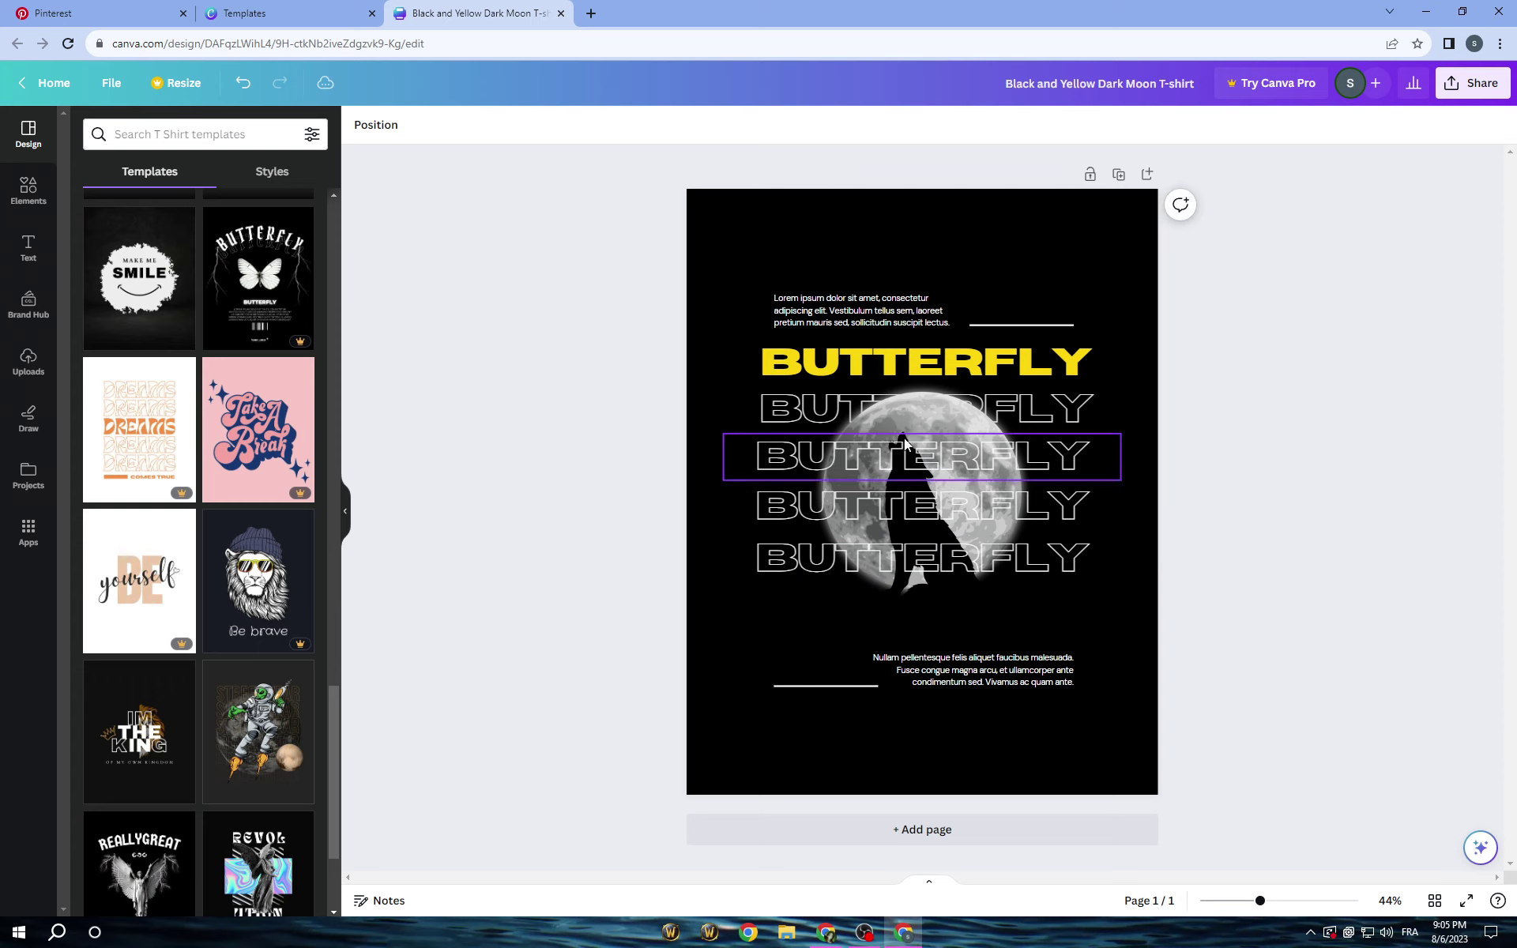
pyautogui.click(941, 412)
pyautogui.moveTo(945, 408)
pyautogui.mouseDown()
pyautogui.moveTo(914, 379)
pyautogui.moveTo(932, 404)
pyautogui.mouseUp()
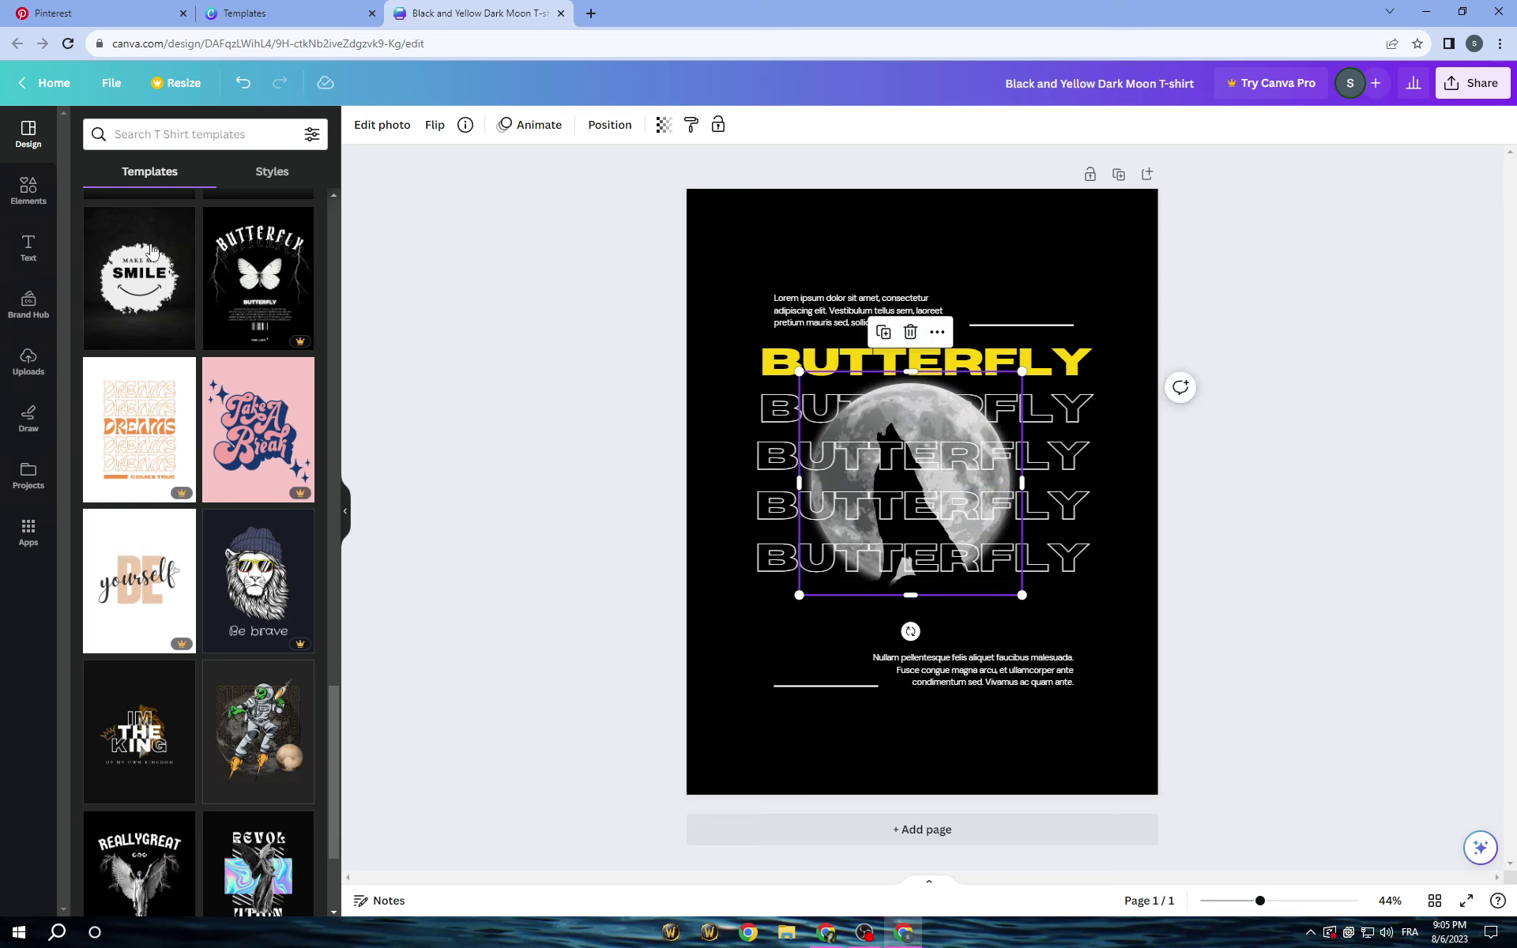
# Open the full Graphics collection under Elements and search graphics for 'world'.
pyautogui.click(21, 204)
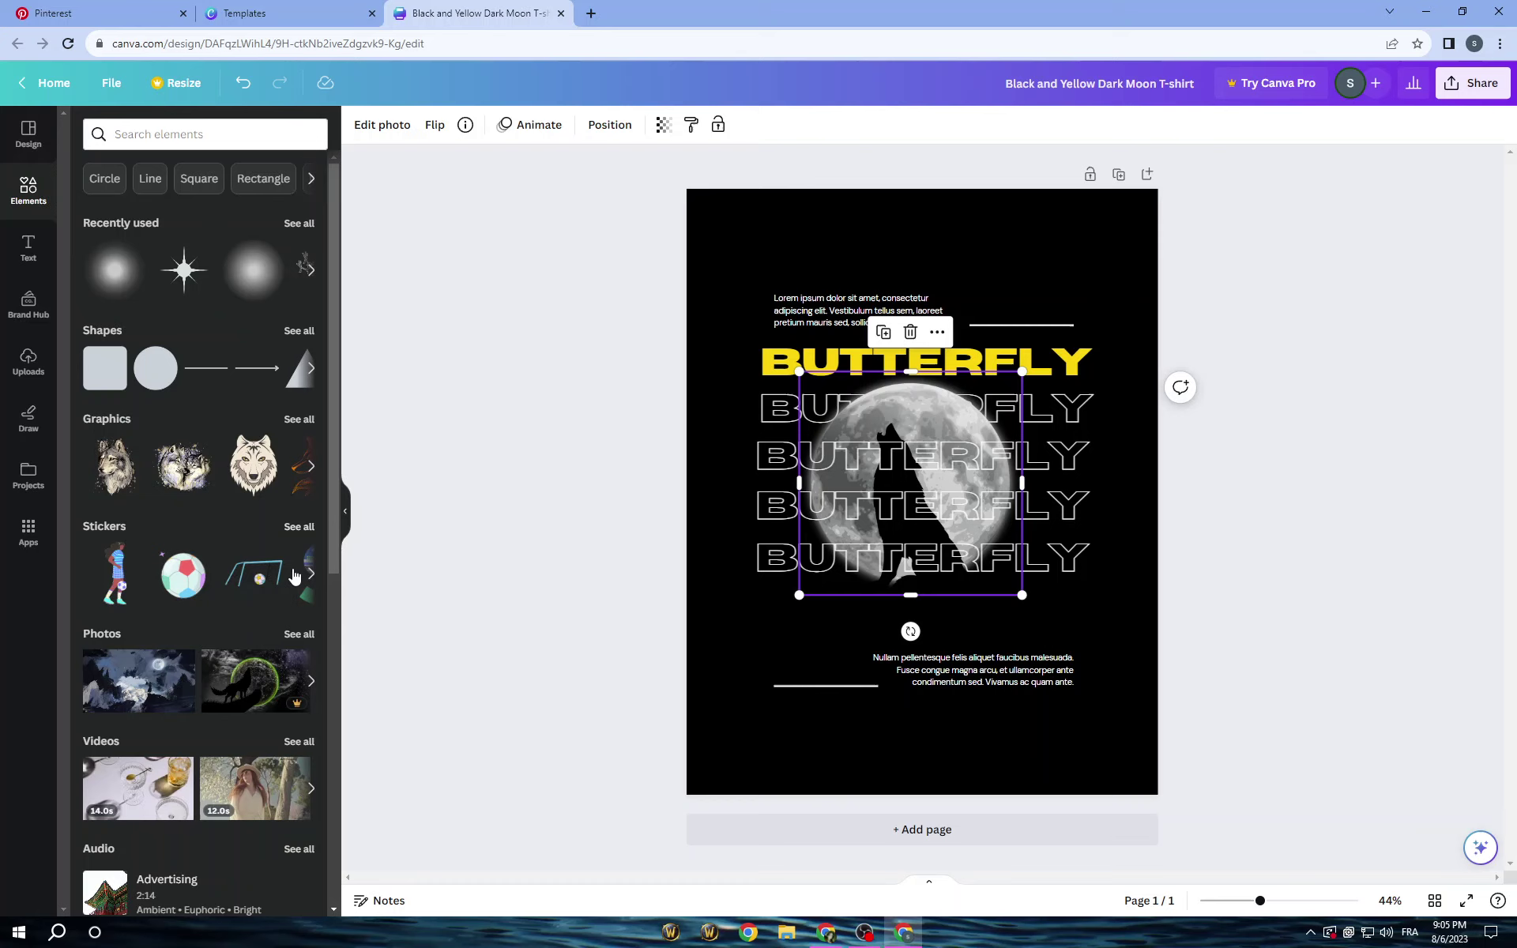
pyautogui.click(299, 417)
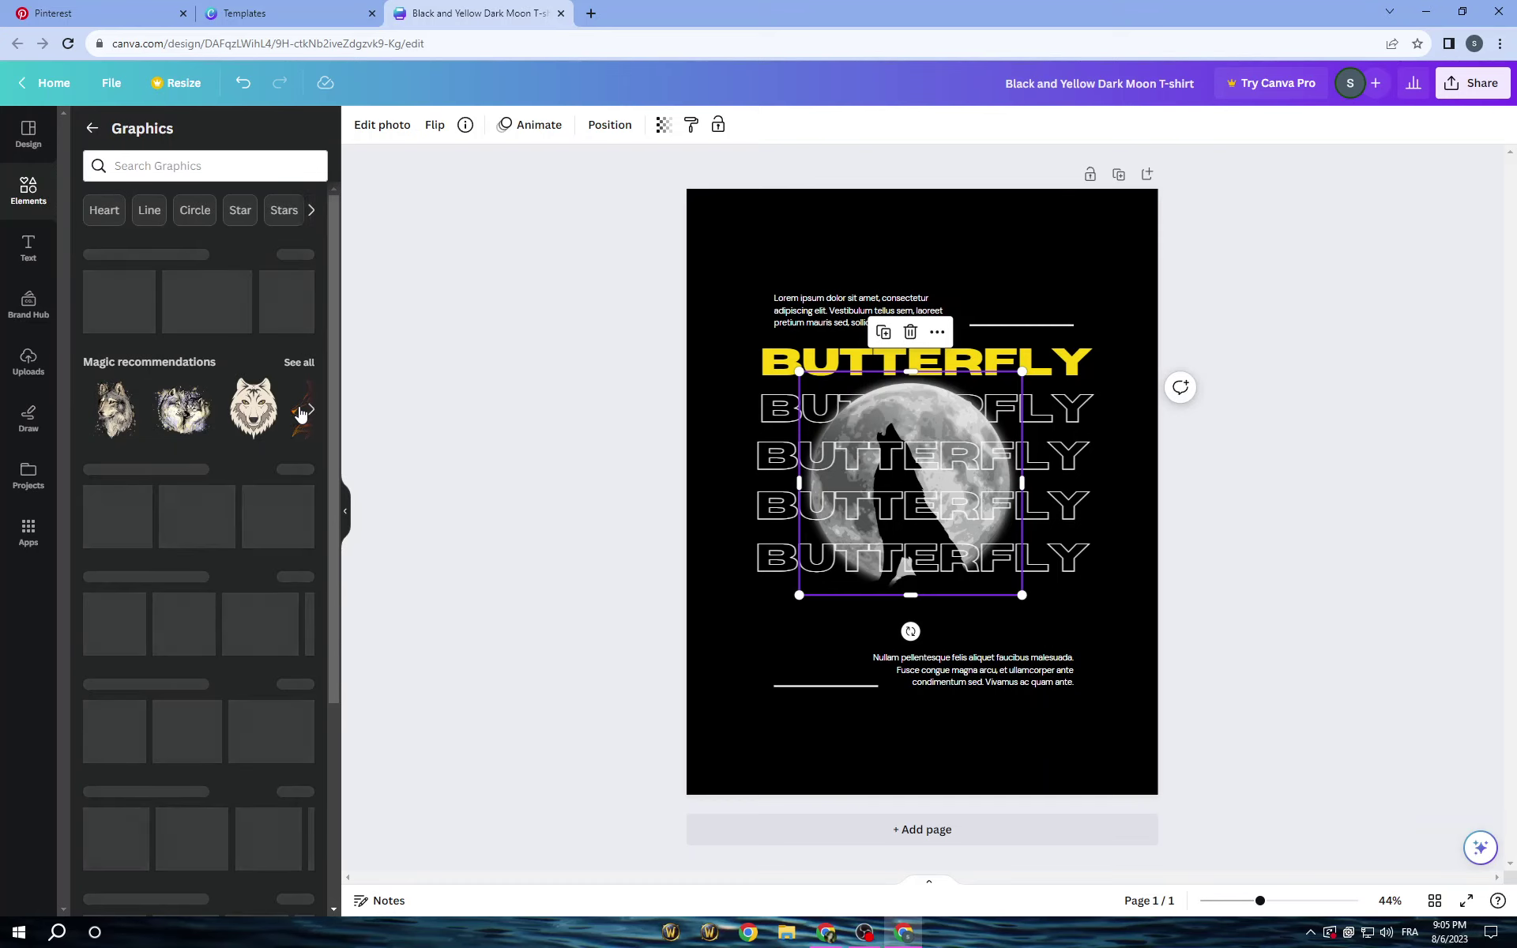
pyautogui.scroll(-4, 300, 411)
pyautogui.scroll(4, 281, 458)
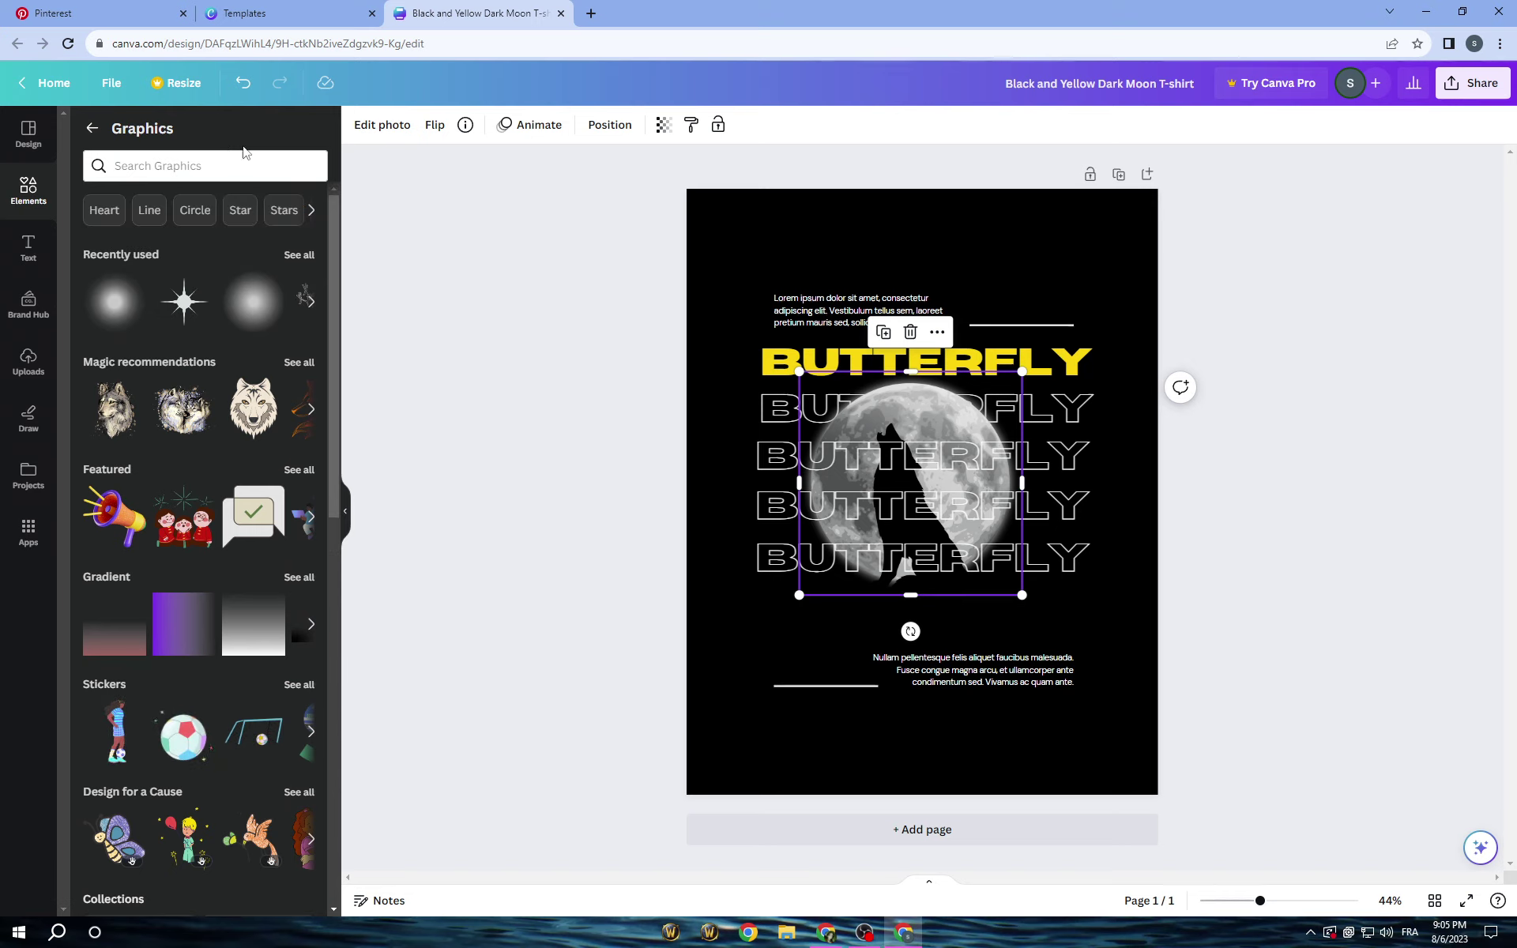
pyautogui.click(224, 168)
pyautogui.write('wor')
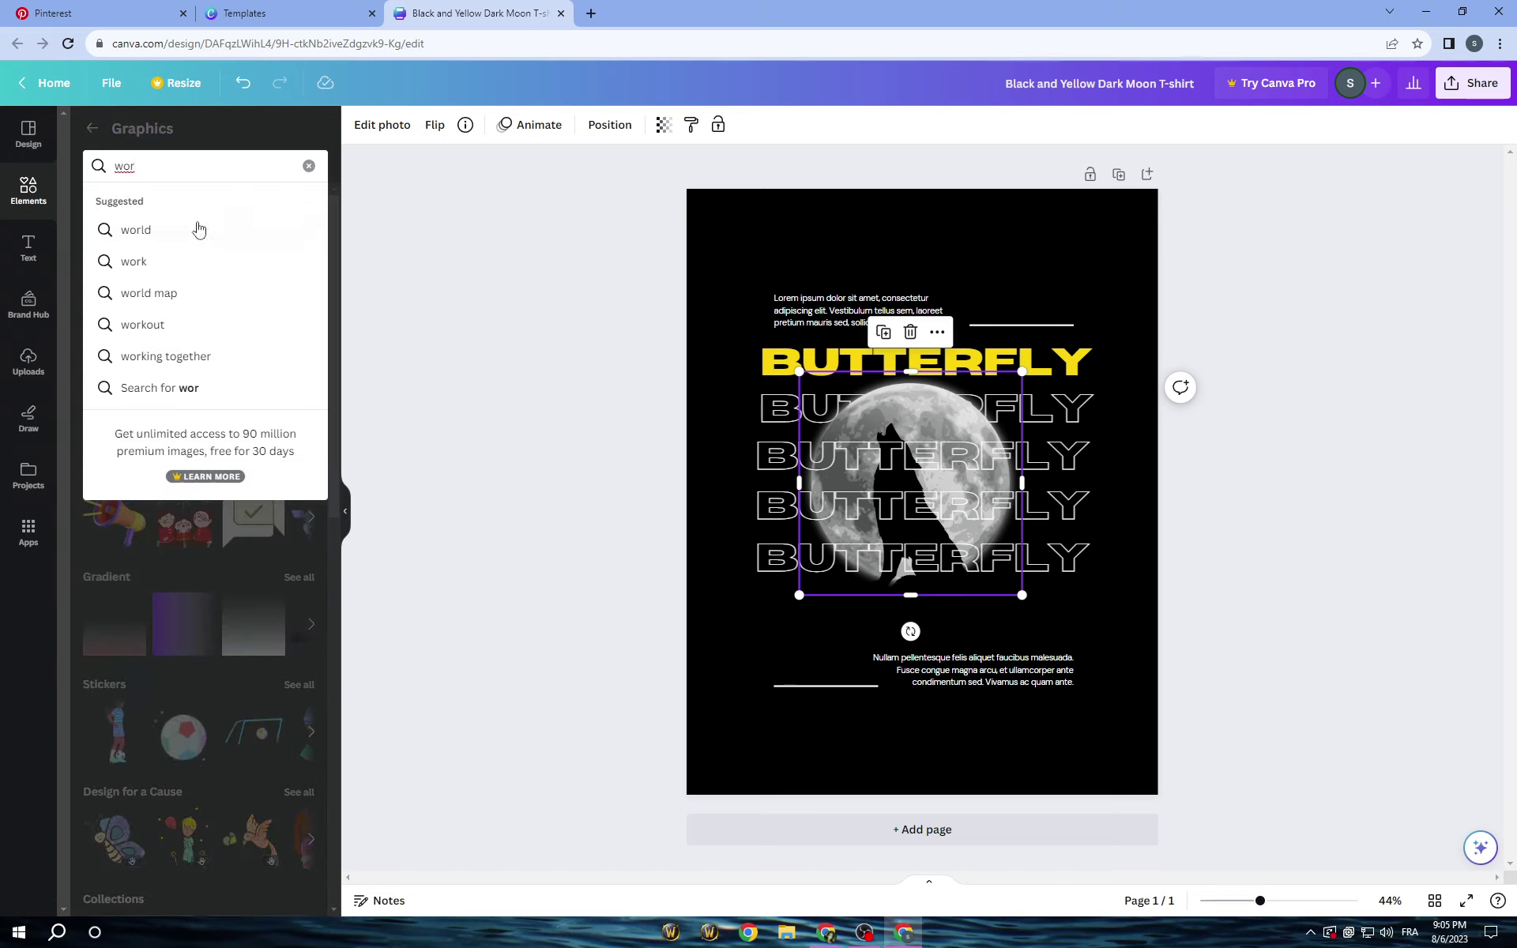
pyautogui.click(198, 229)
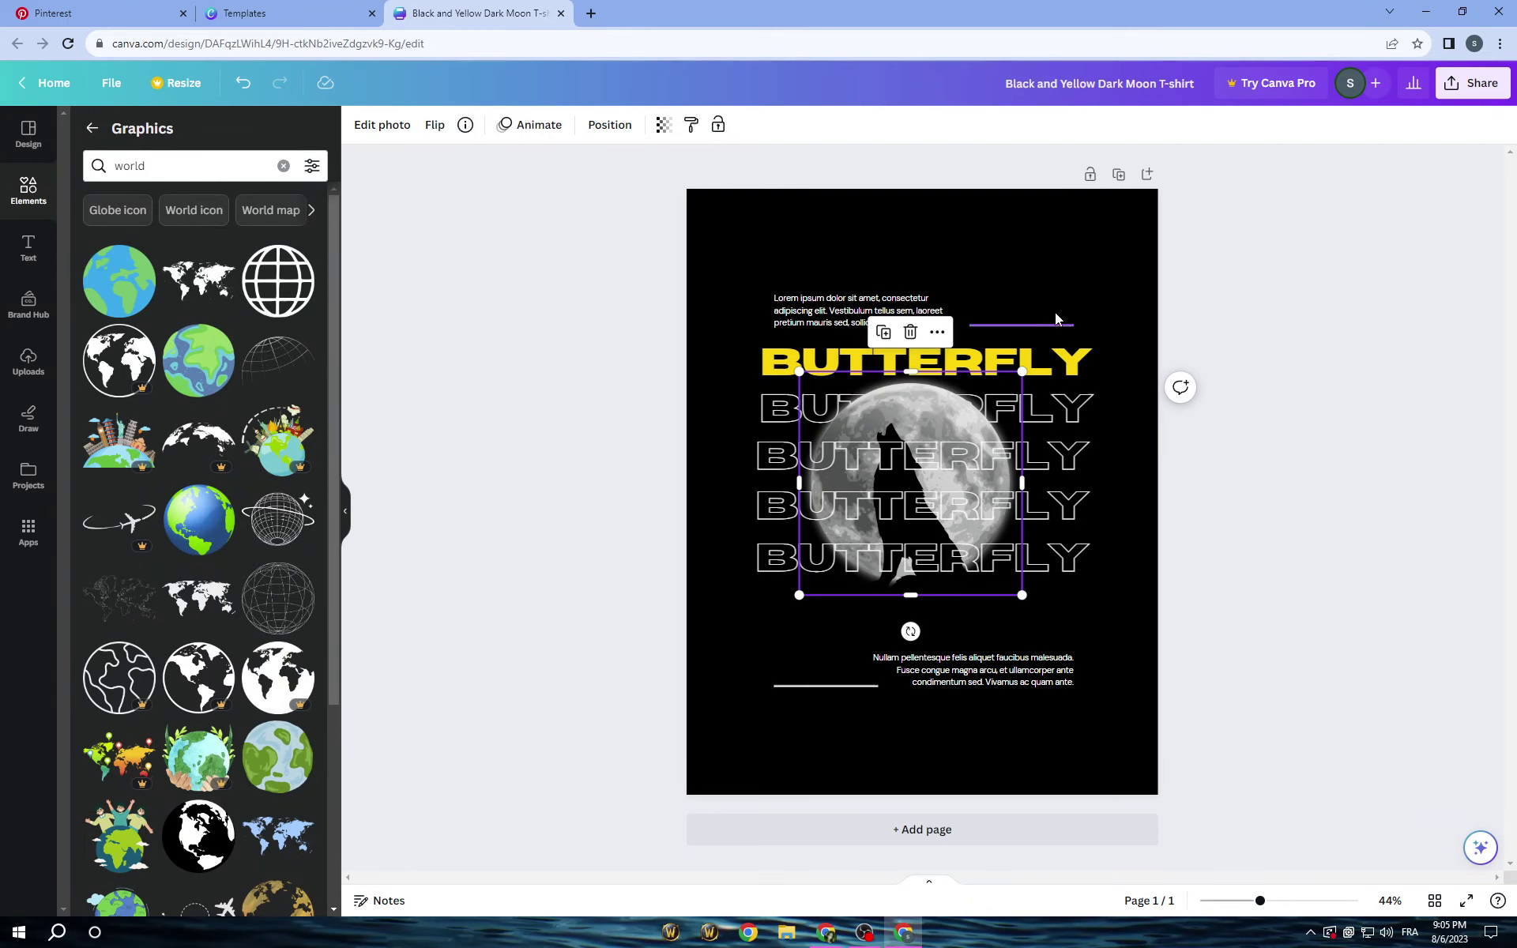
# Delete the moon, try then remove a green globe, and add a black-and-white globe graphic.
pyautogui.click(910, 333)
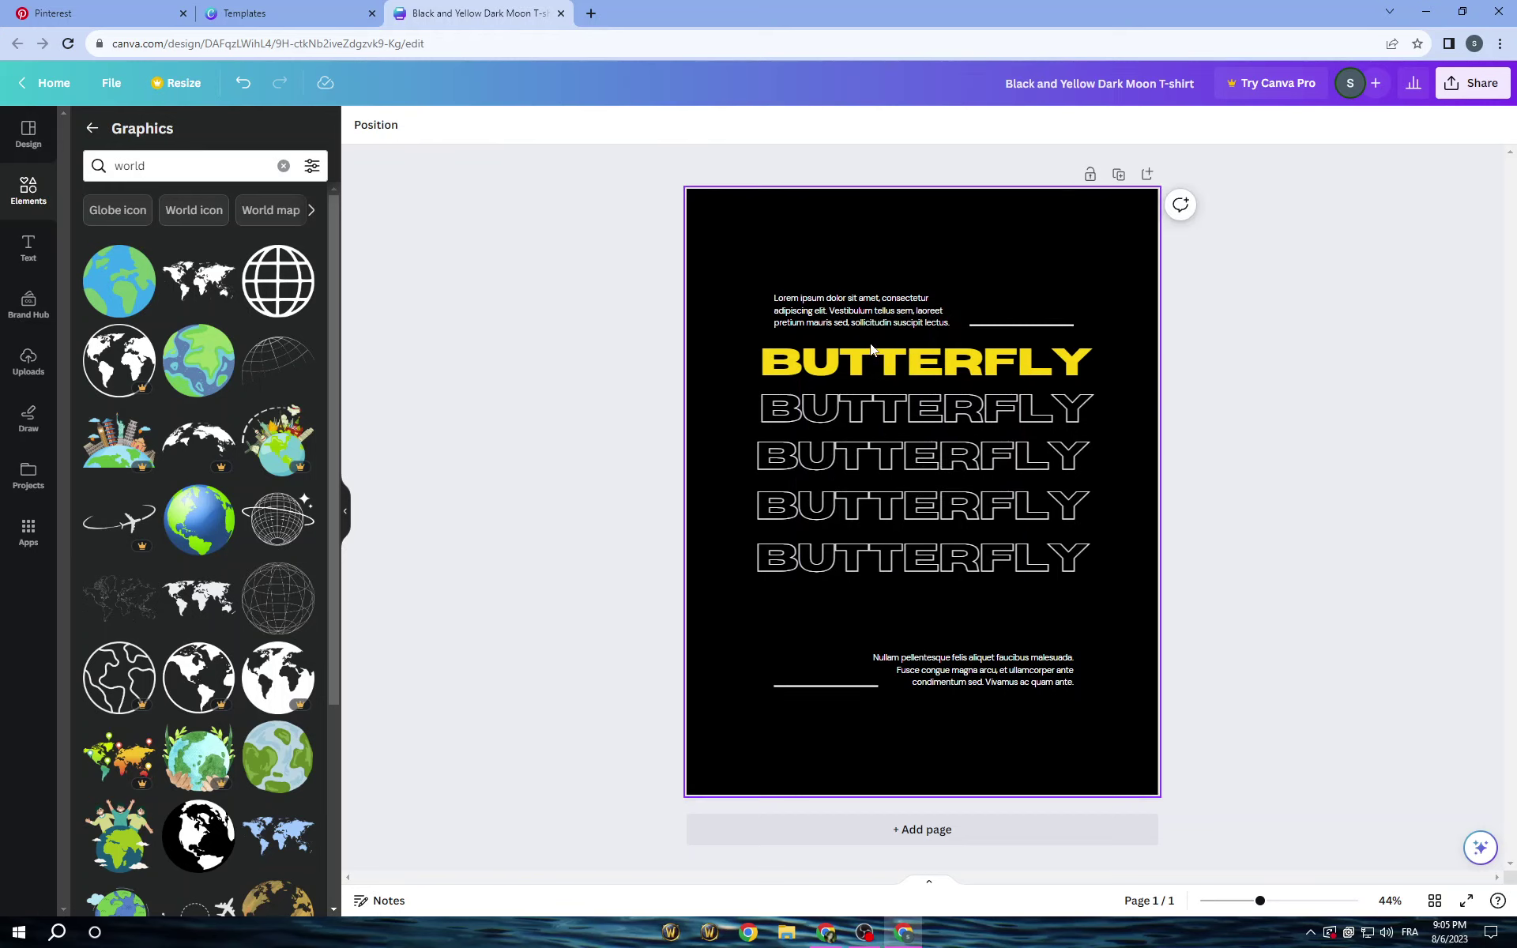
pyautogui.click(200, 520)
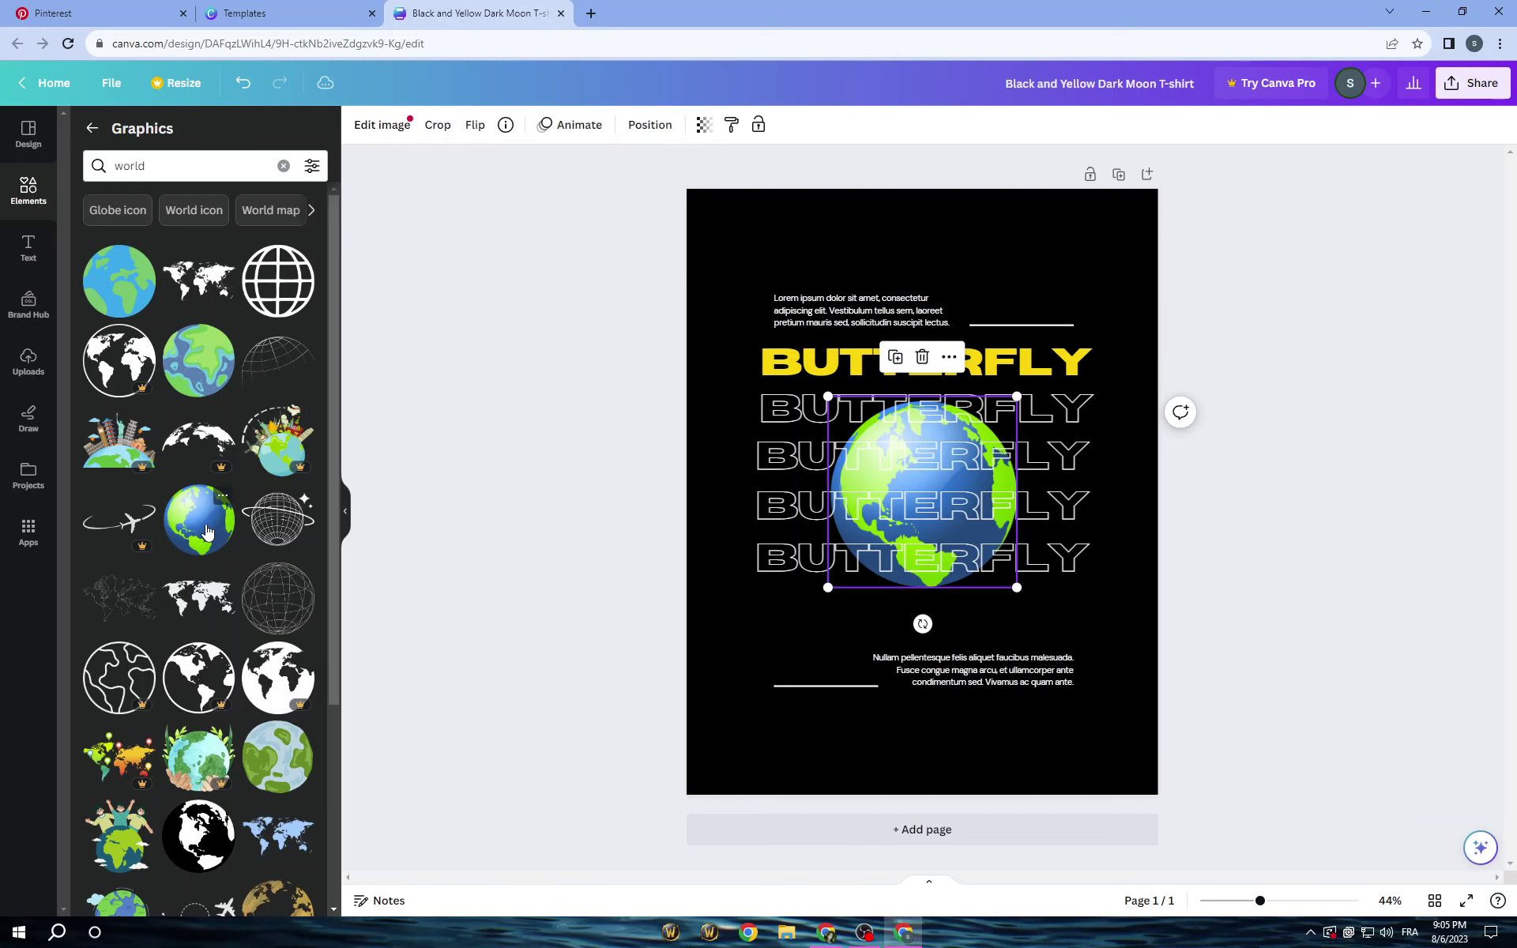
pyautogui.click(922, 356)
pyautogui.scroll(-1, 210, 638)
pyautogui.scroll(-2, 212, 639)
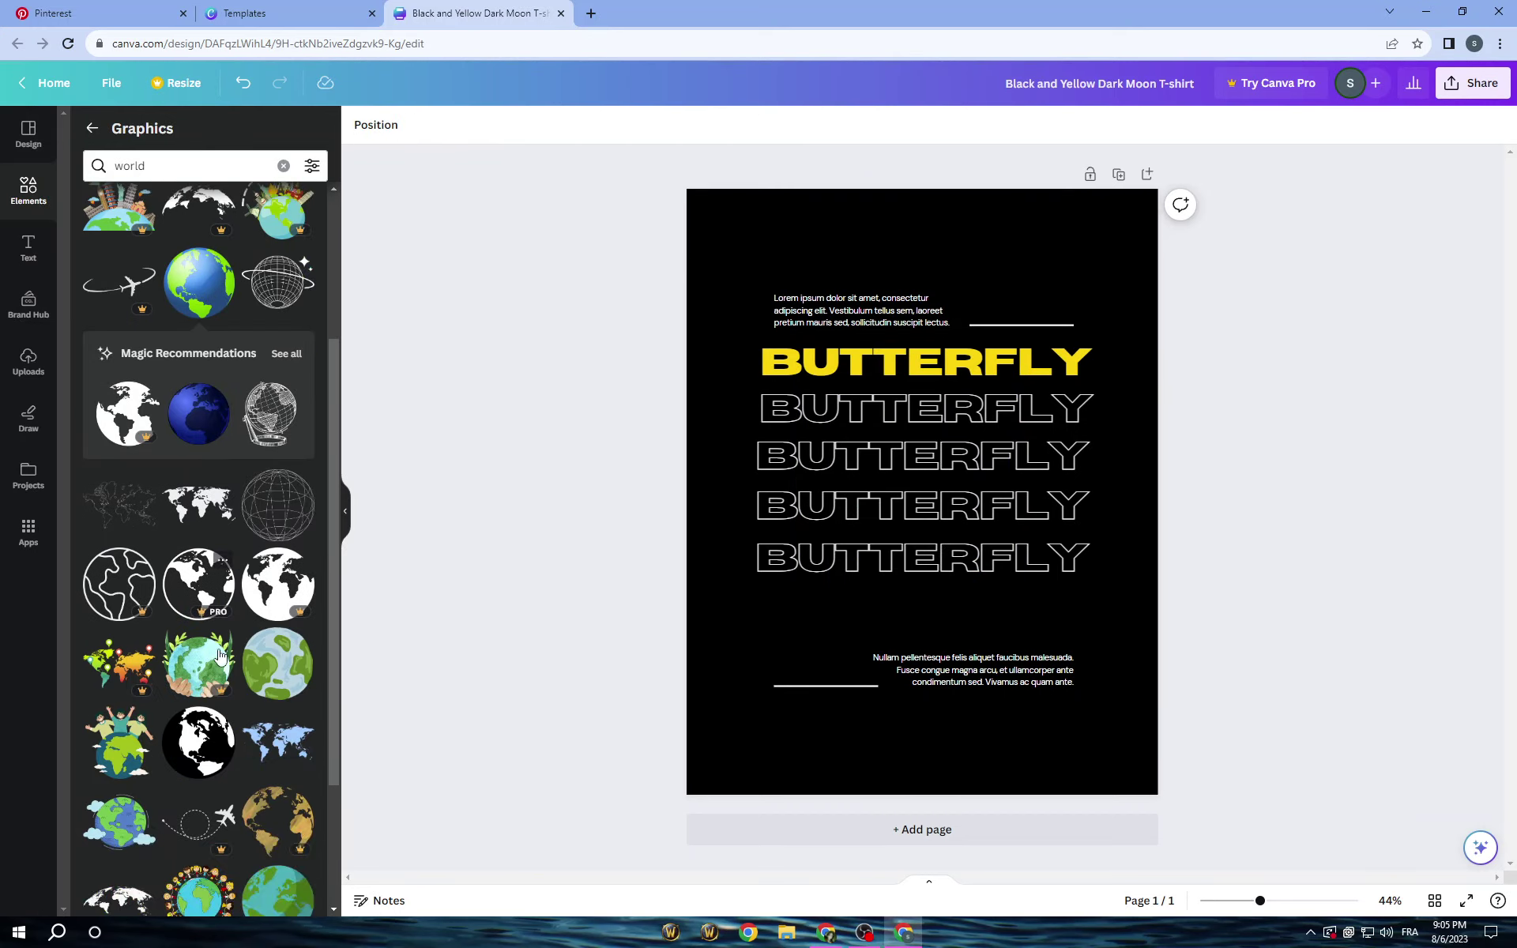
pyautogui.scroll(-2, 220, 656)
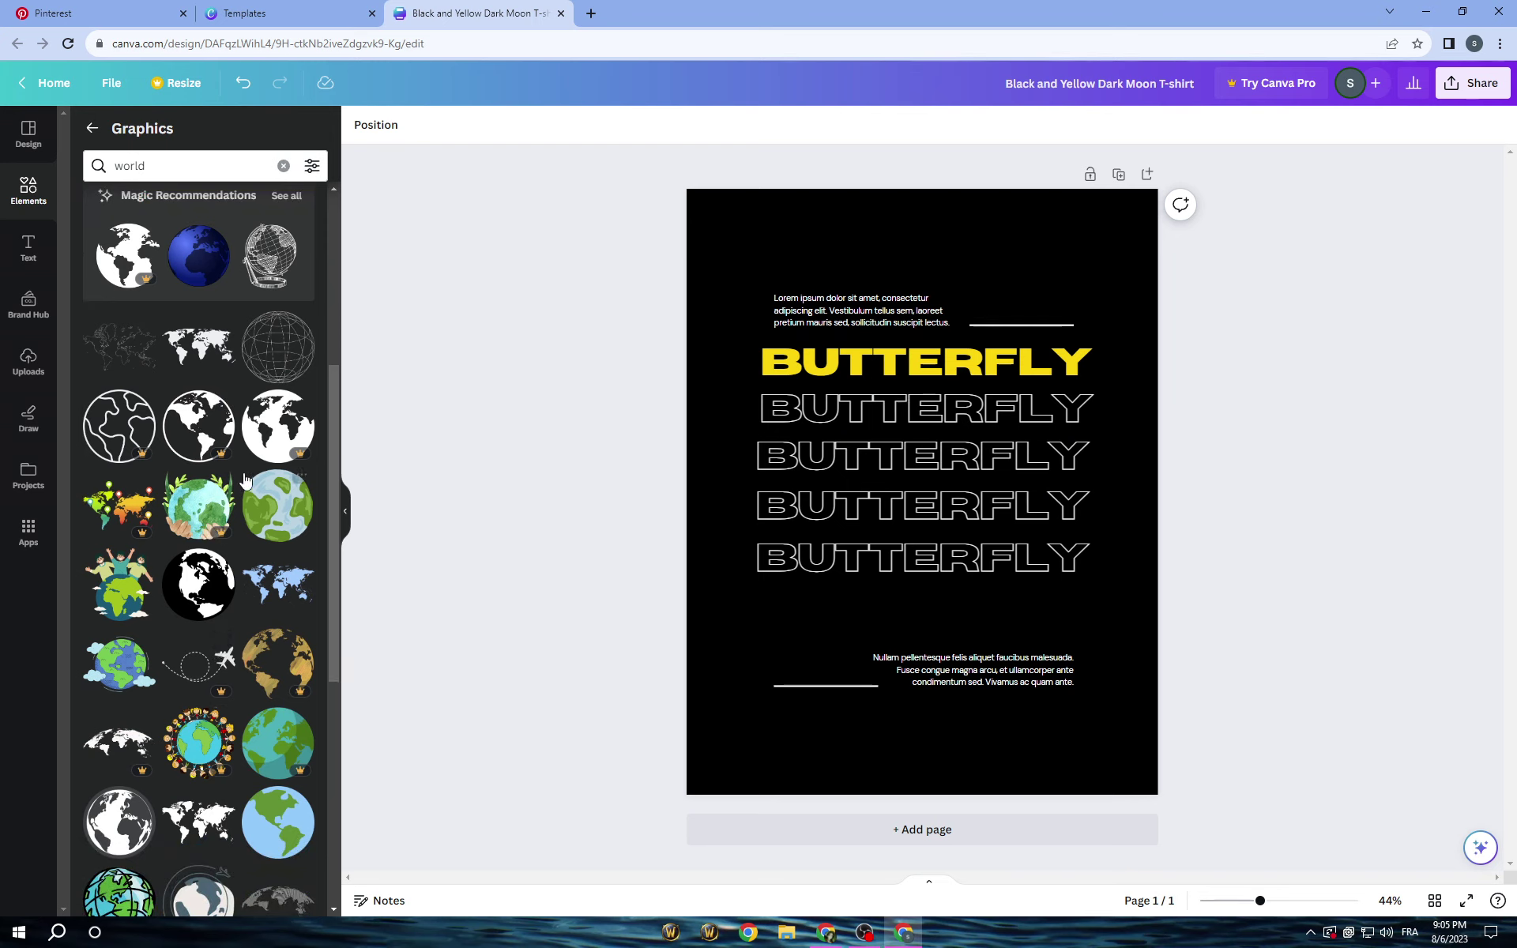
pyautogui.click(205, 598)
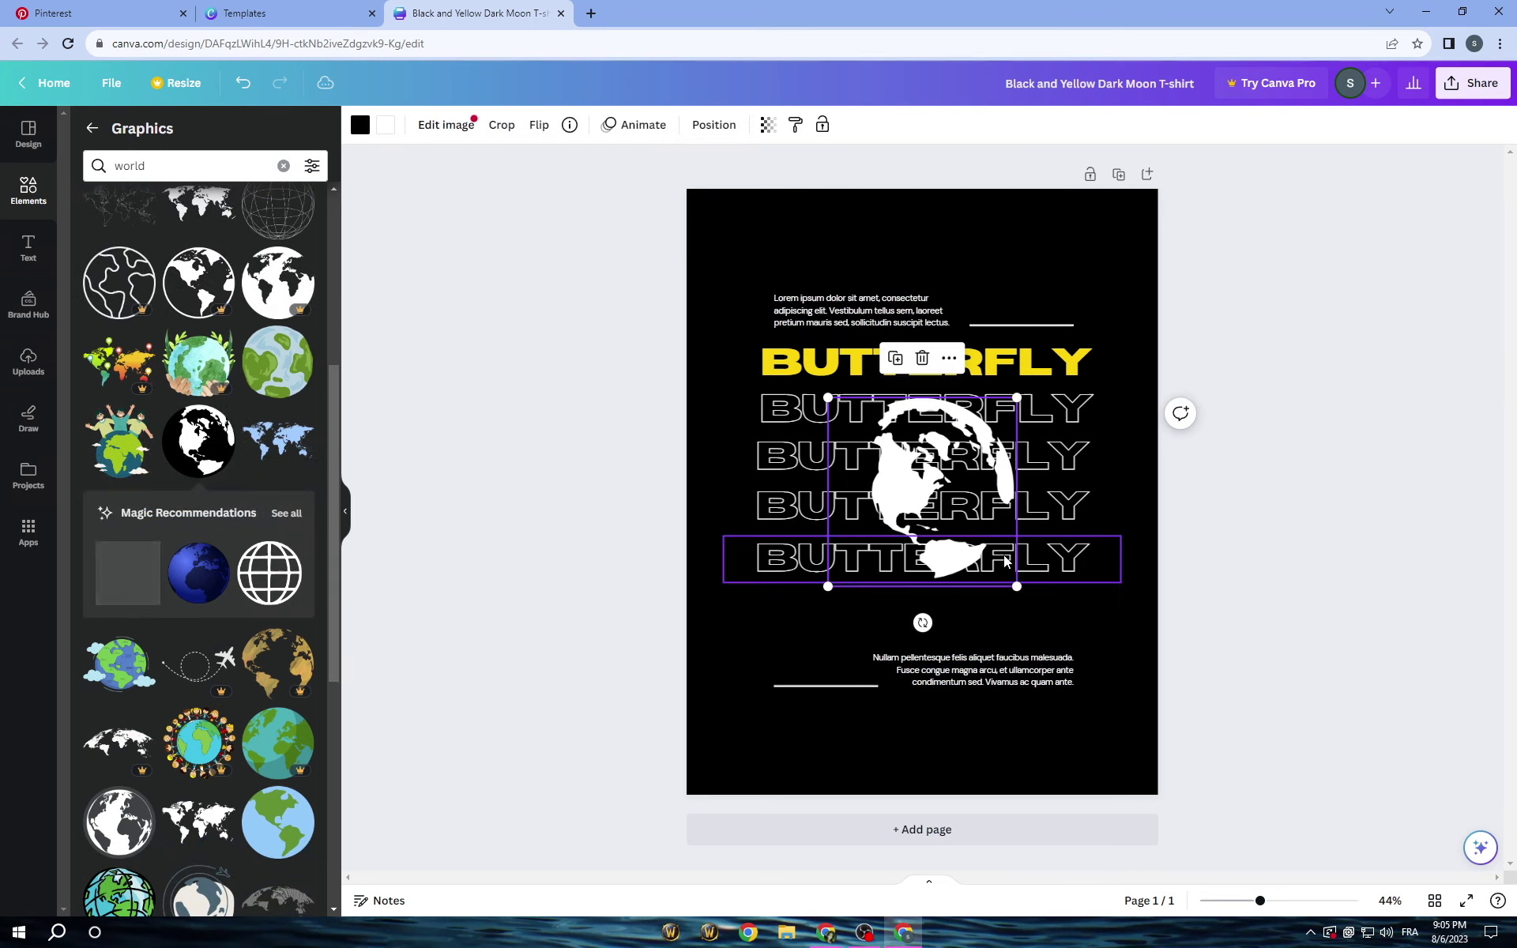
# Recolour the globe dark grey with light grey continents.
pyautogui.click(361, 127)
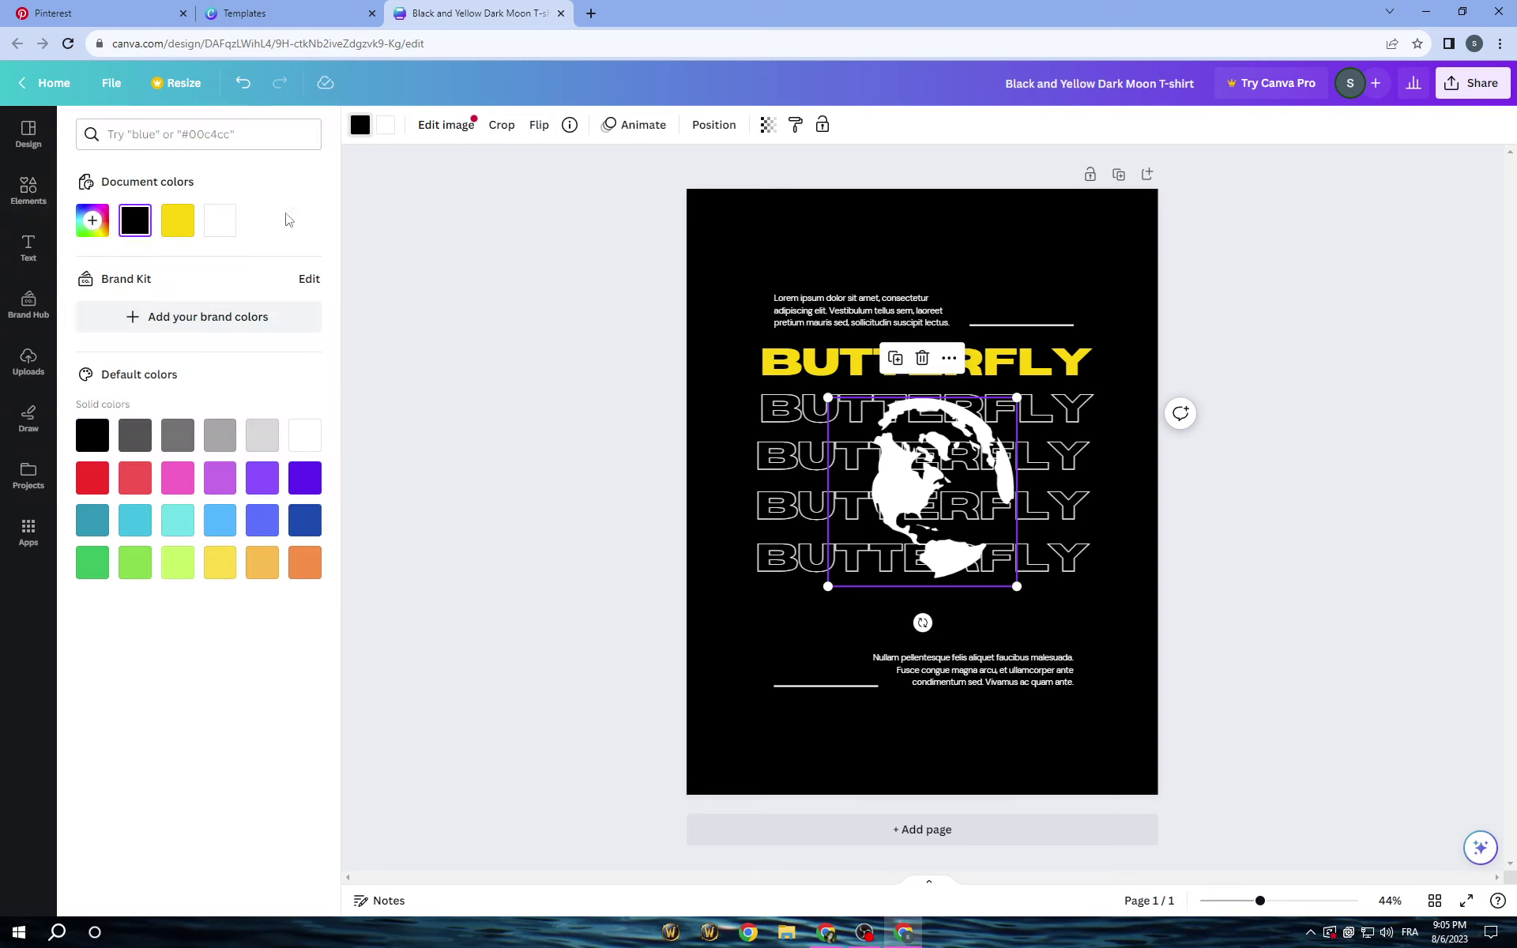
pyautogui.click(168, 435)
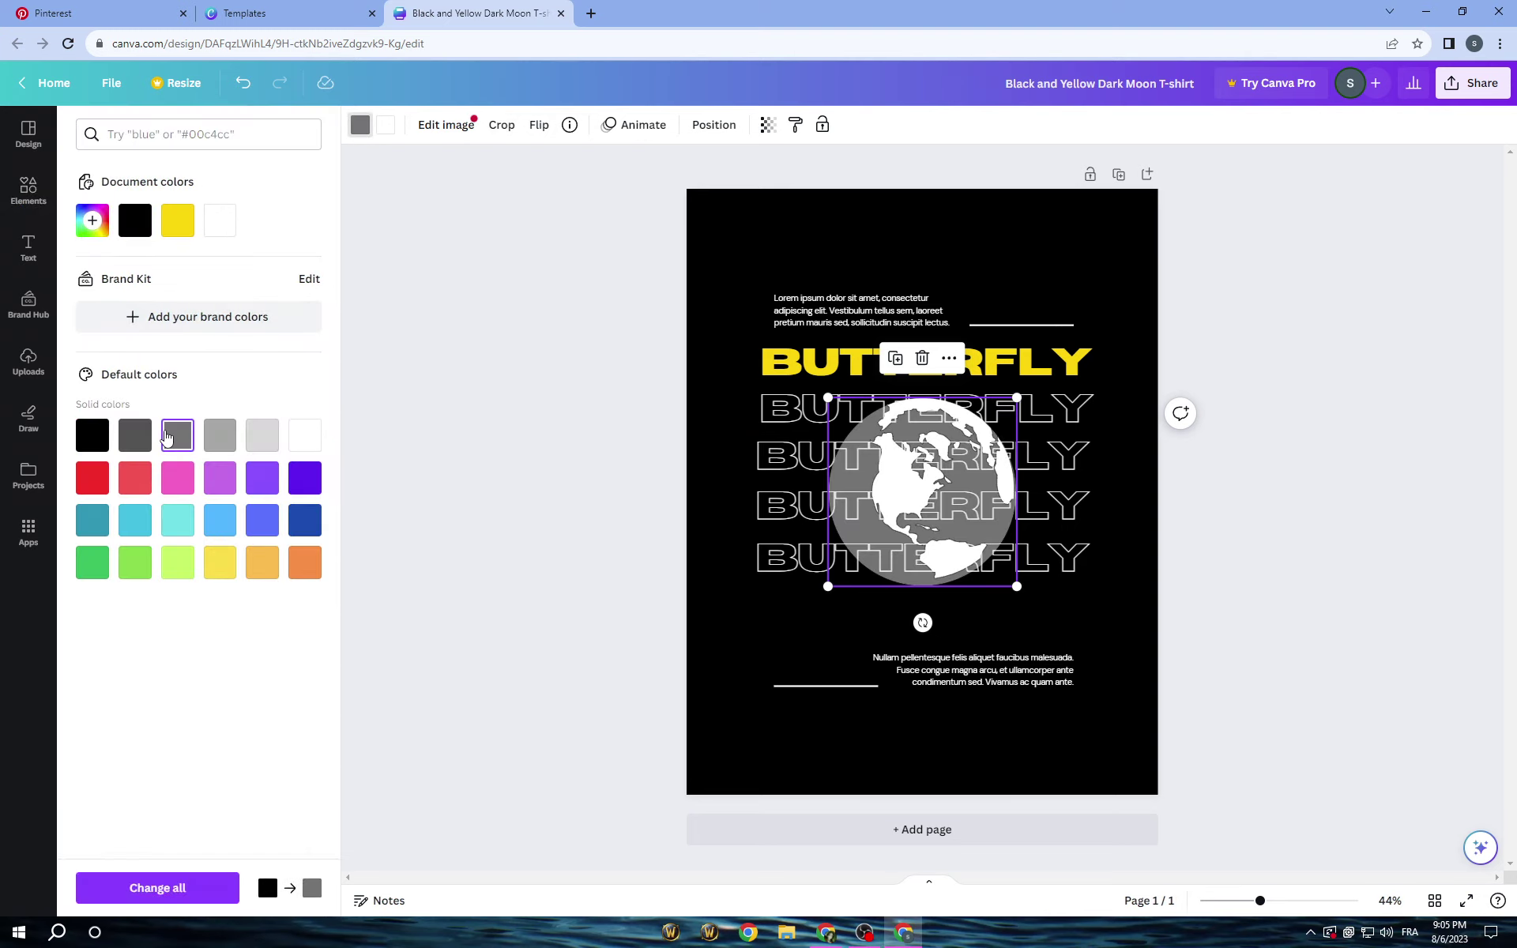
pyautogui.click(272, 445)
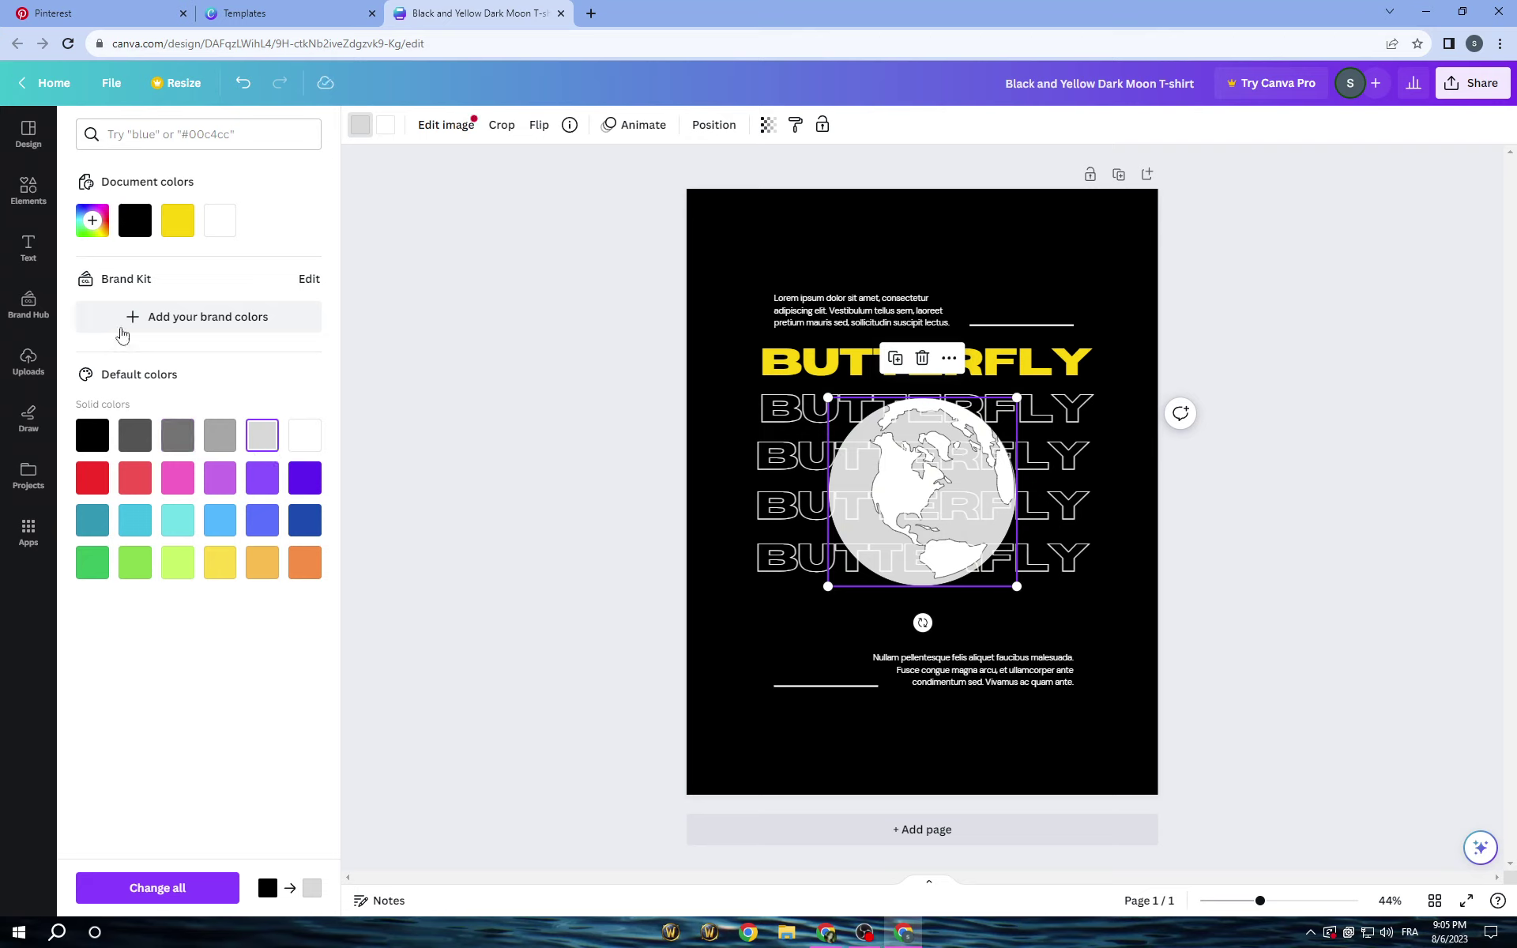
pyautogui.click(134, 439)
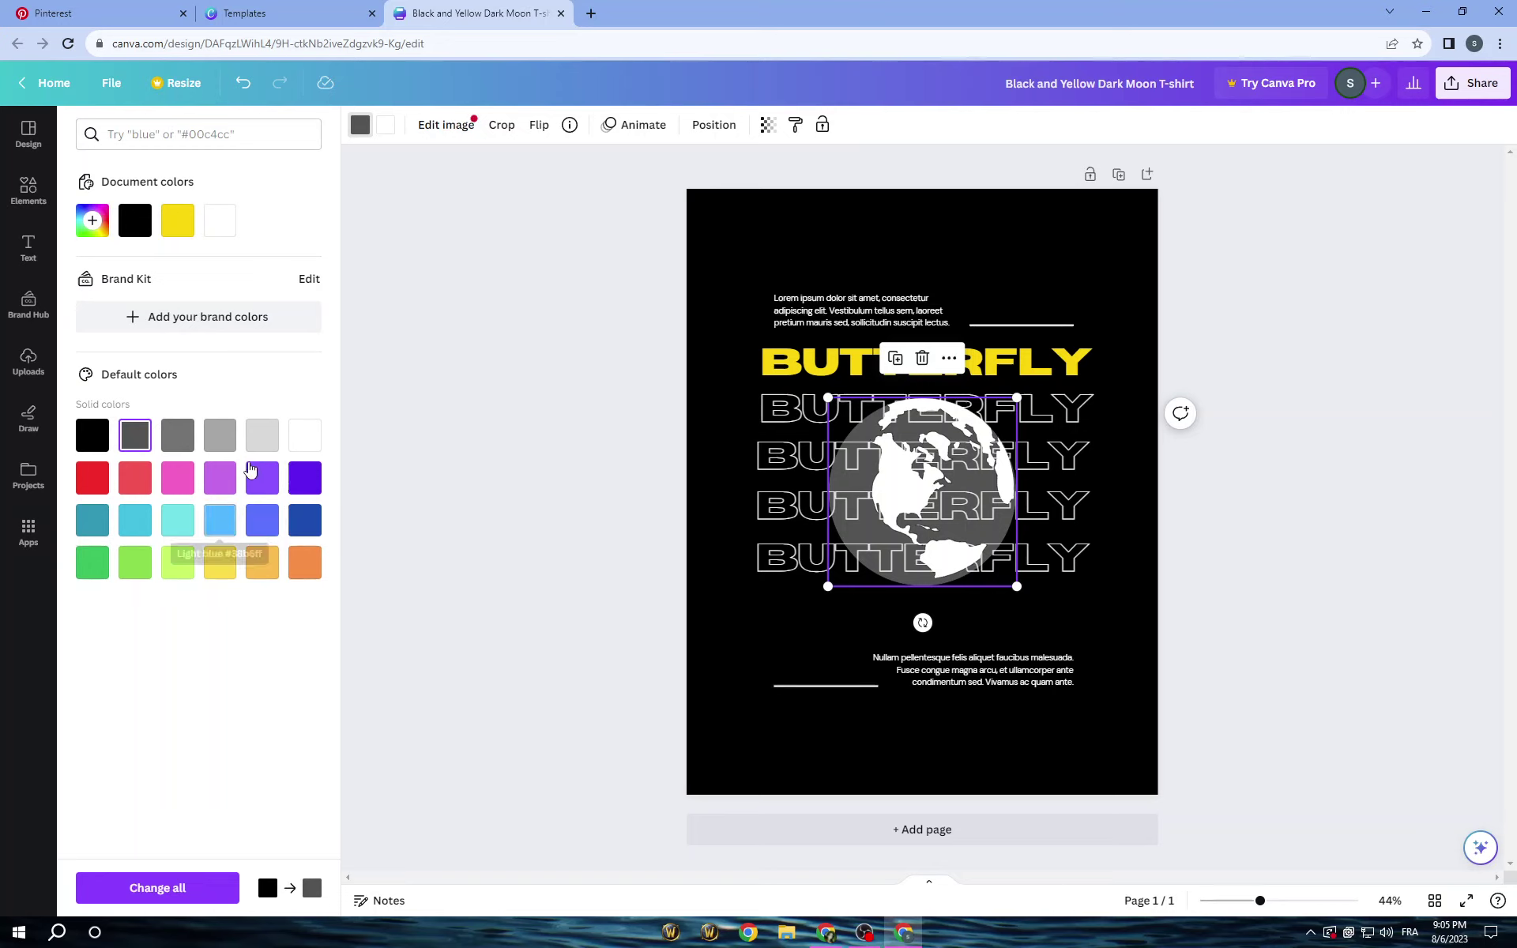
pyautogui.click(267, 441)
pyautogui.click(135, 436)
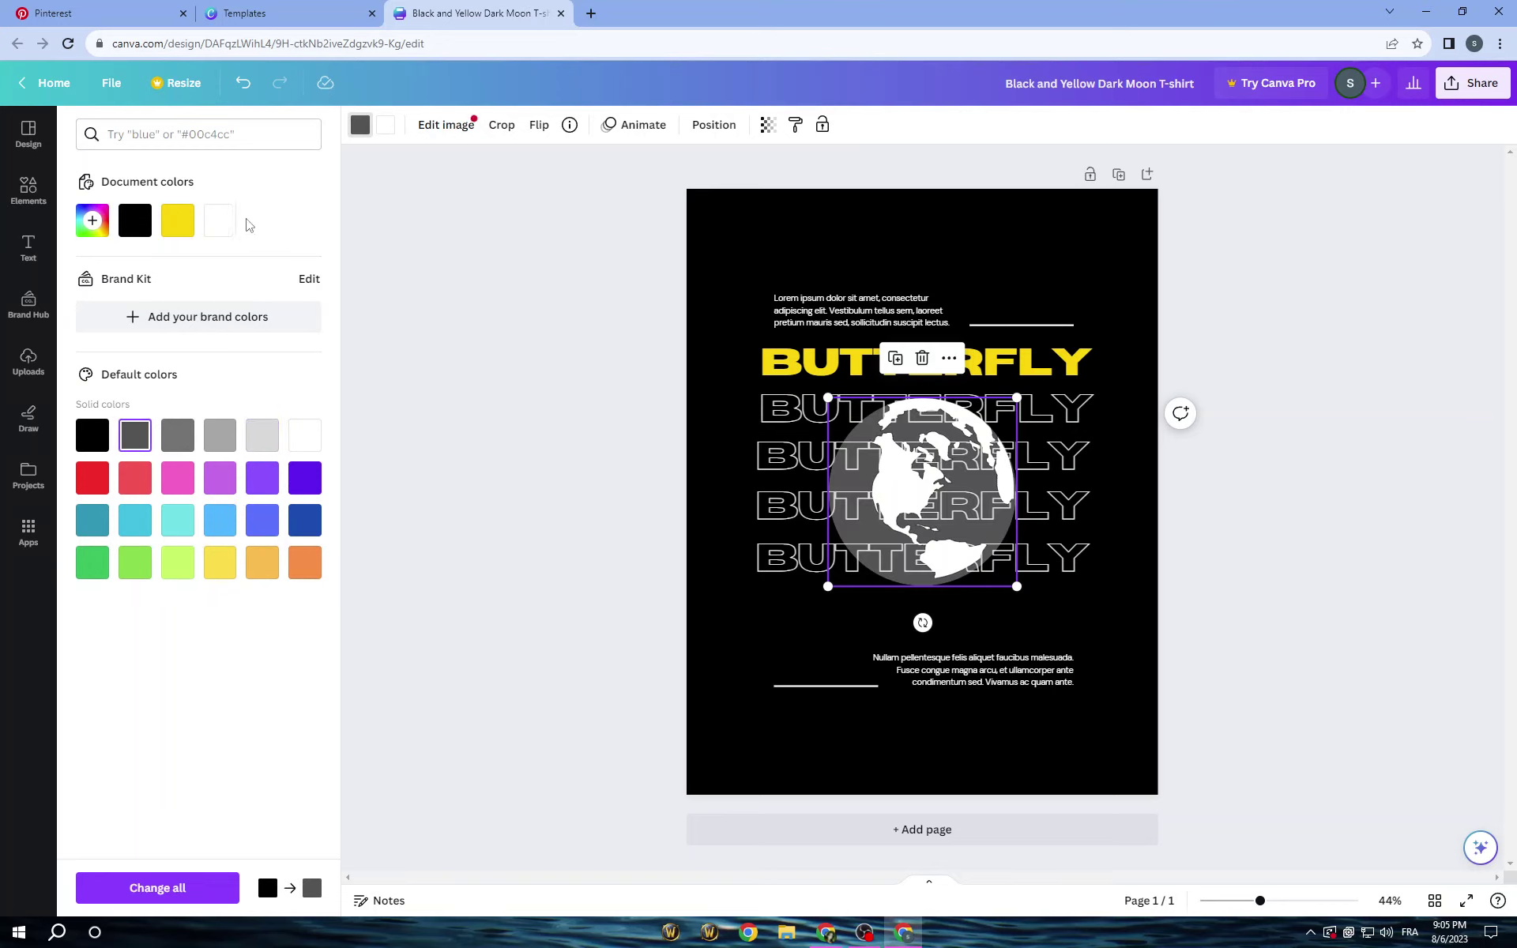
pyautogui.click(385, 124)
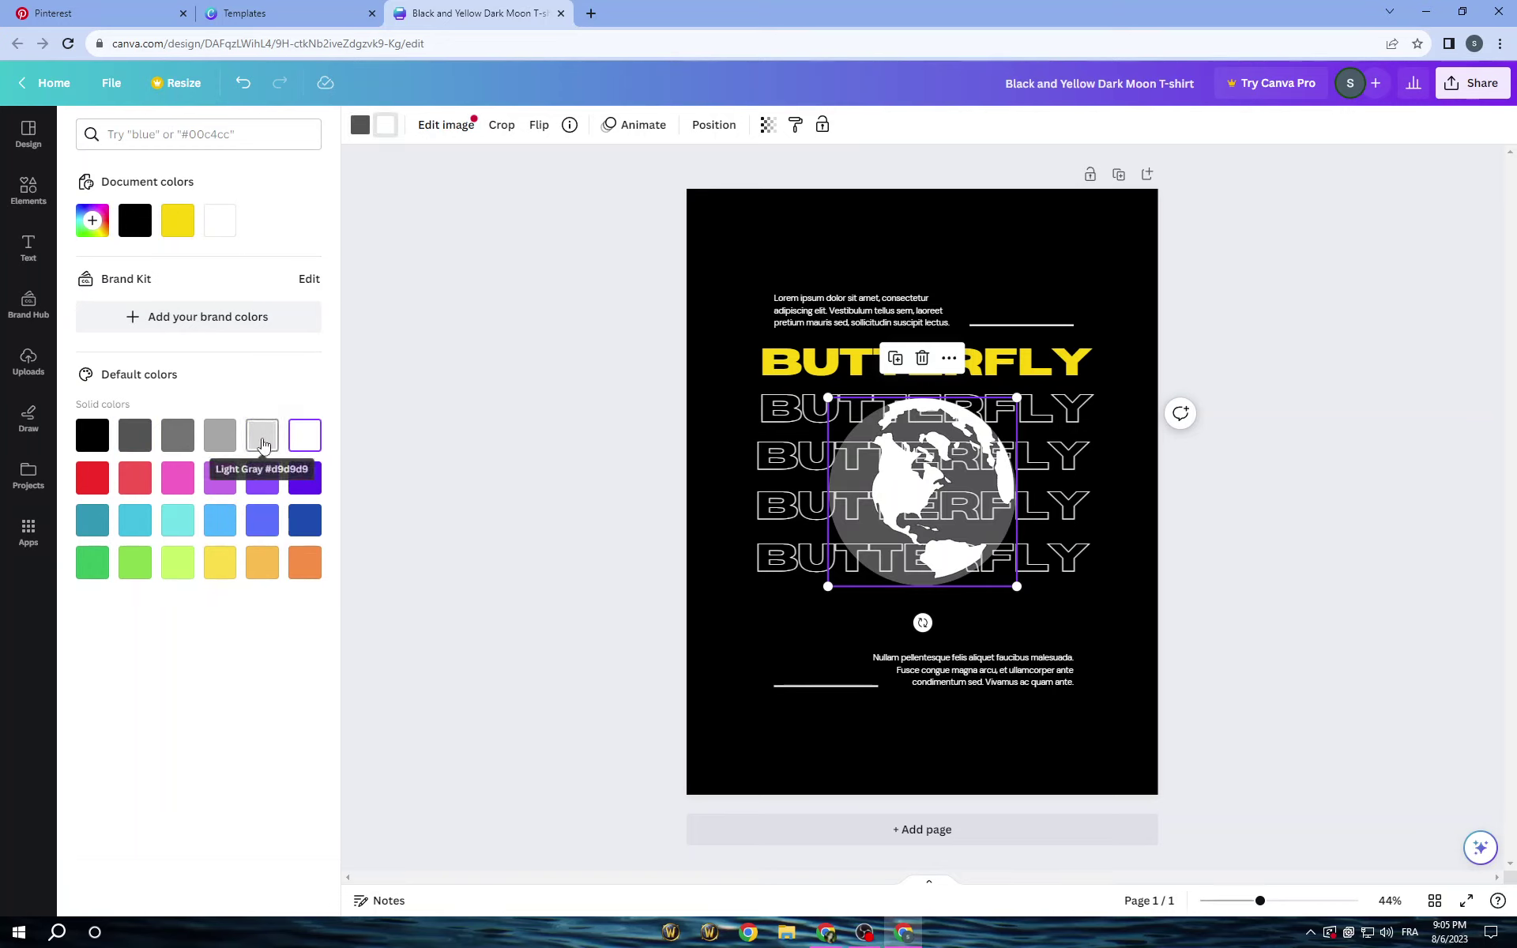
pyautogui.click(263, 441)
pyautogui.click(607, 371)
pyautogui.click(607, 372)
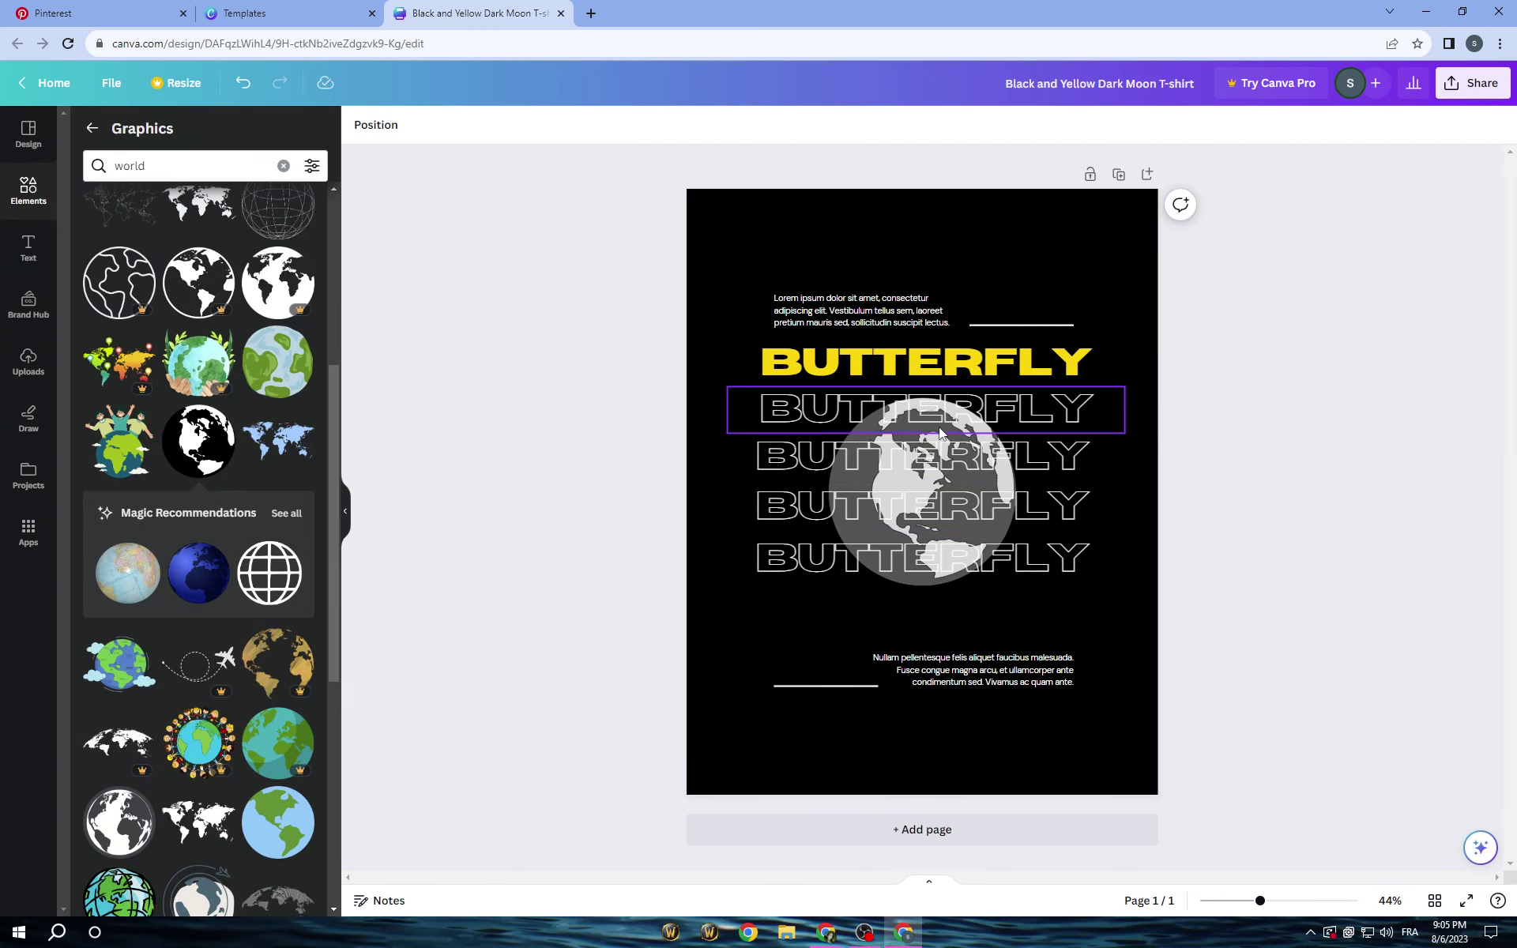
# Shift the bottom BUTTERFLY row, then place a grey globe copy top right over the heading.
pyautogui.click(914, 580)
pyautogui.moveTo(917, 559); pyautogui.dragTo(929, 591)
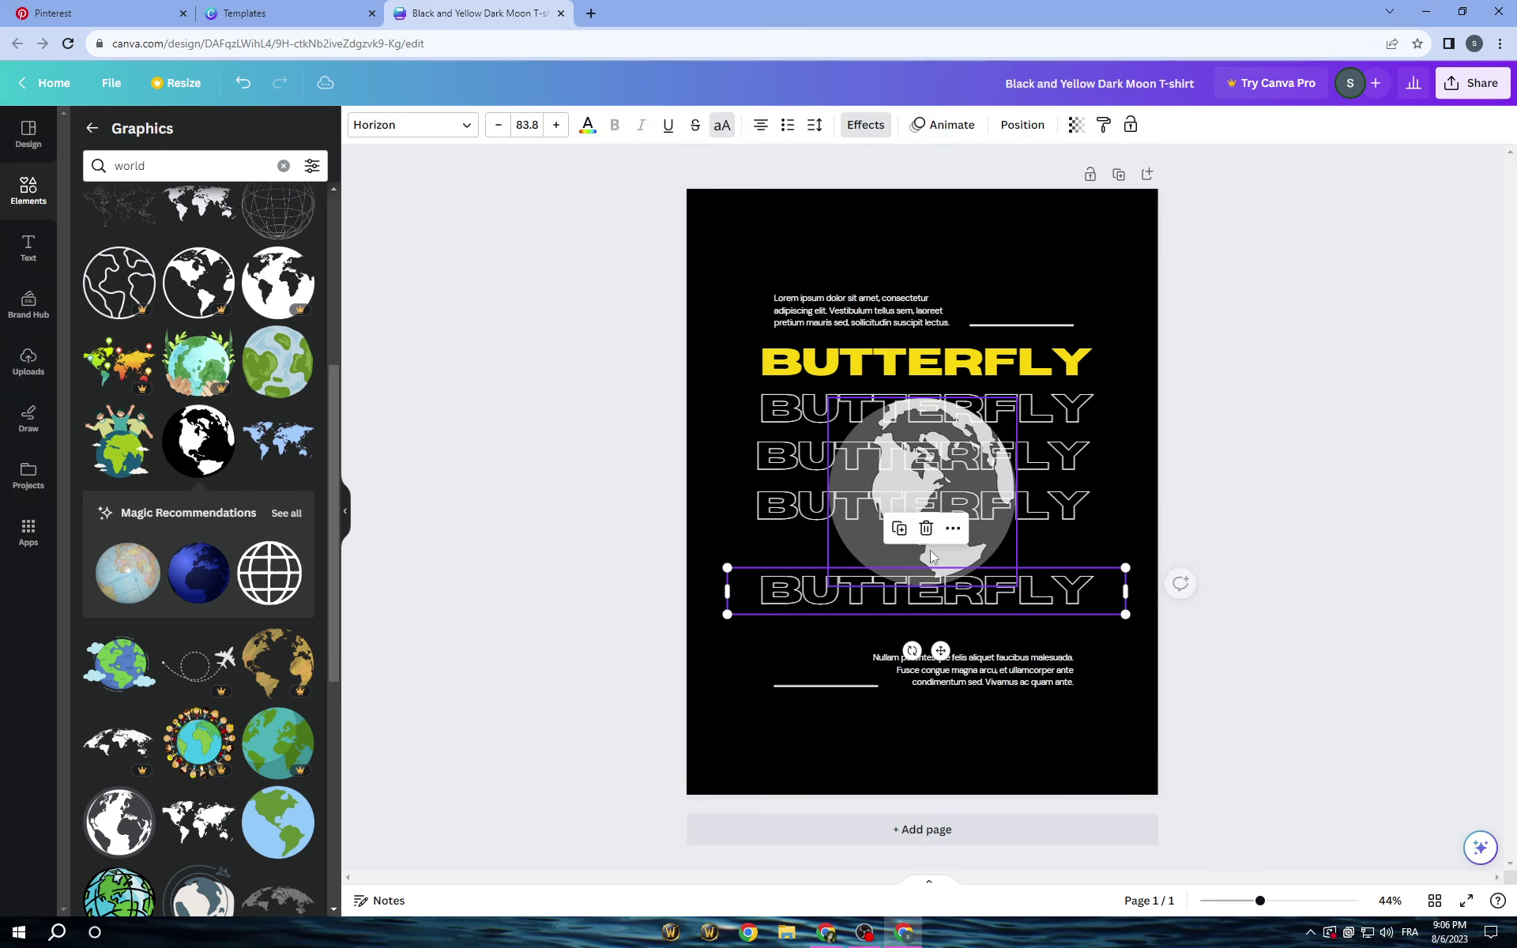
pyautogui.click(931, 545)
pyautogui.click(895, 359)
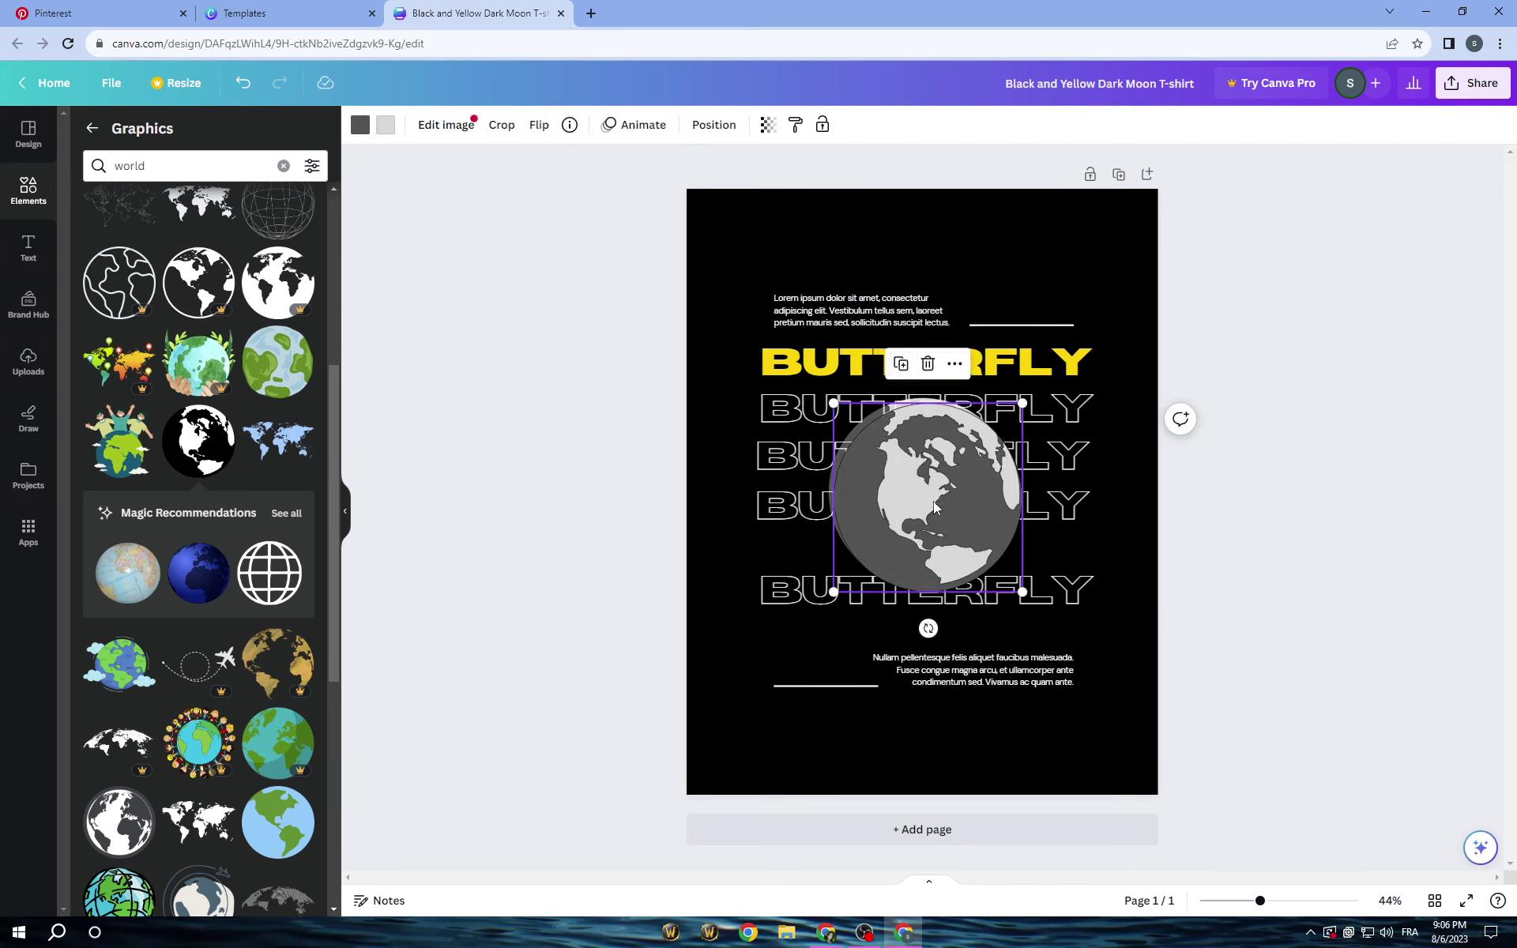
pyautogui.moveTo(935, 507); pyautogui.dragTo(1044, 348)
# Delete the leftover lower globes and move the bottom BUTTERFLY row back to even spacing.
pyautogui.click(920, 550)
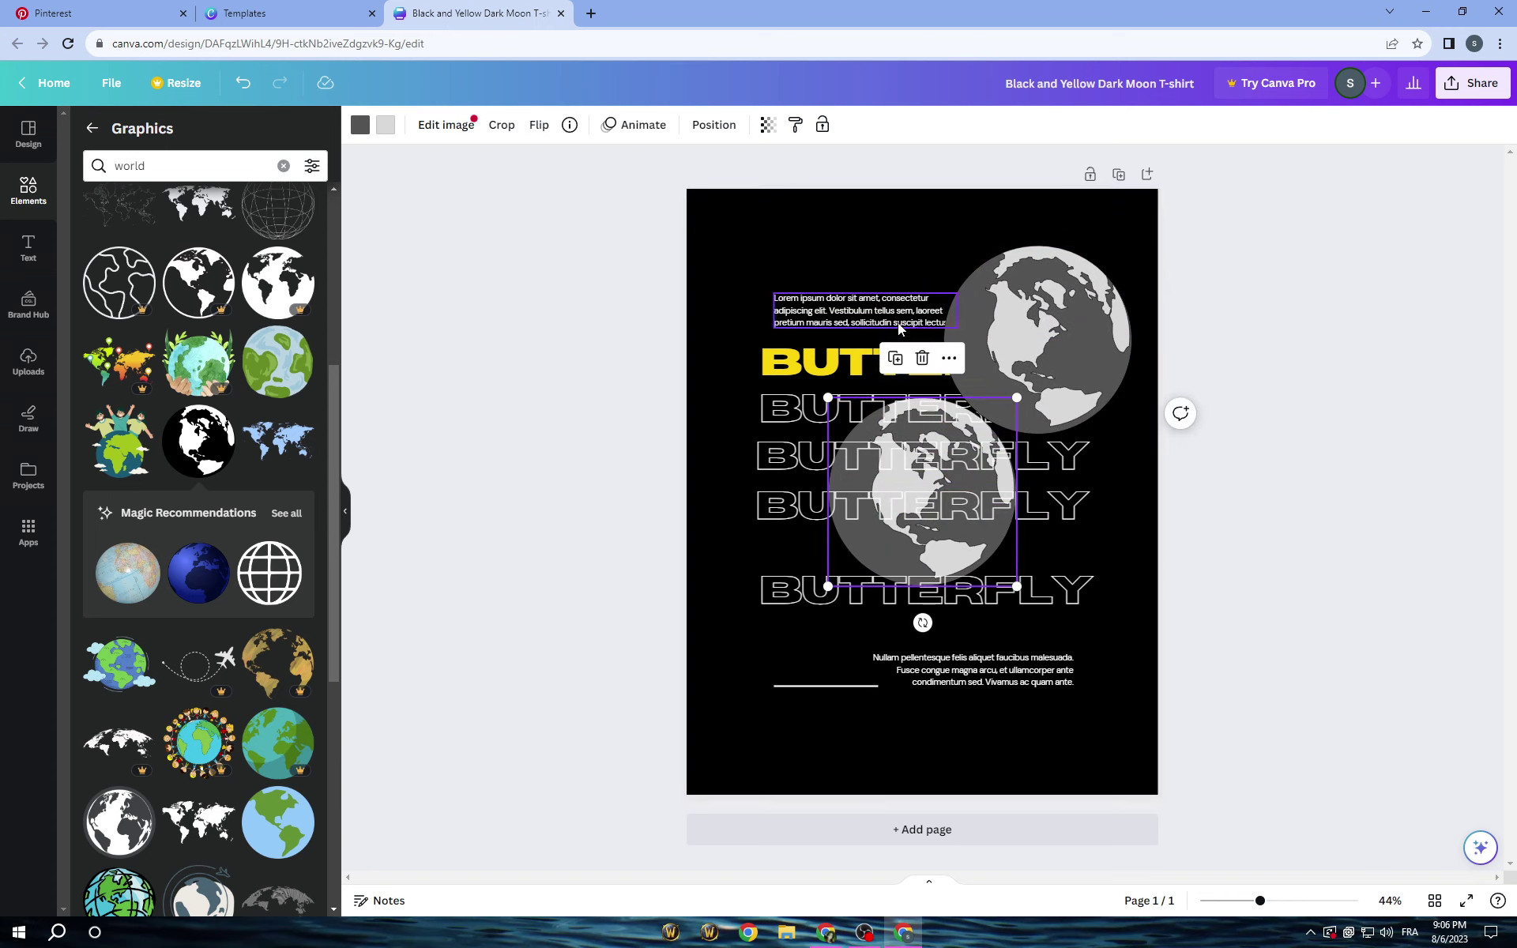
pyautogui.click(896, 358)
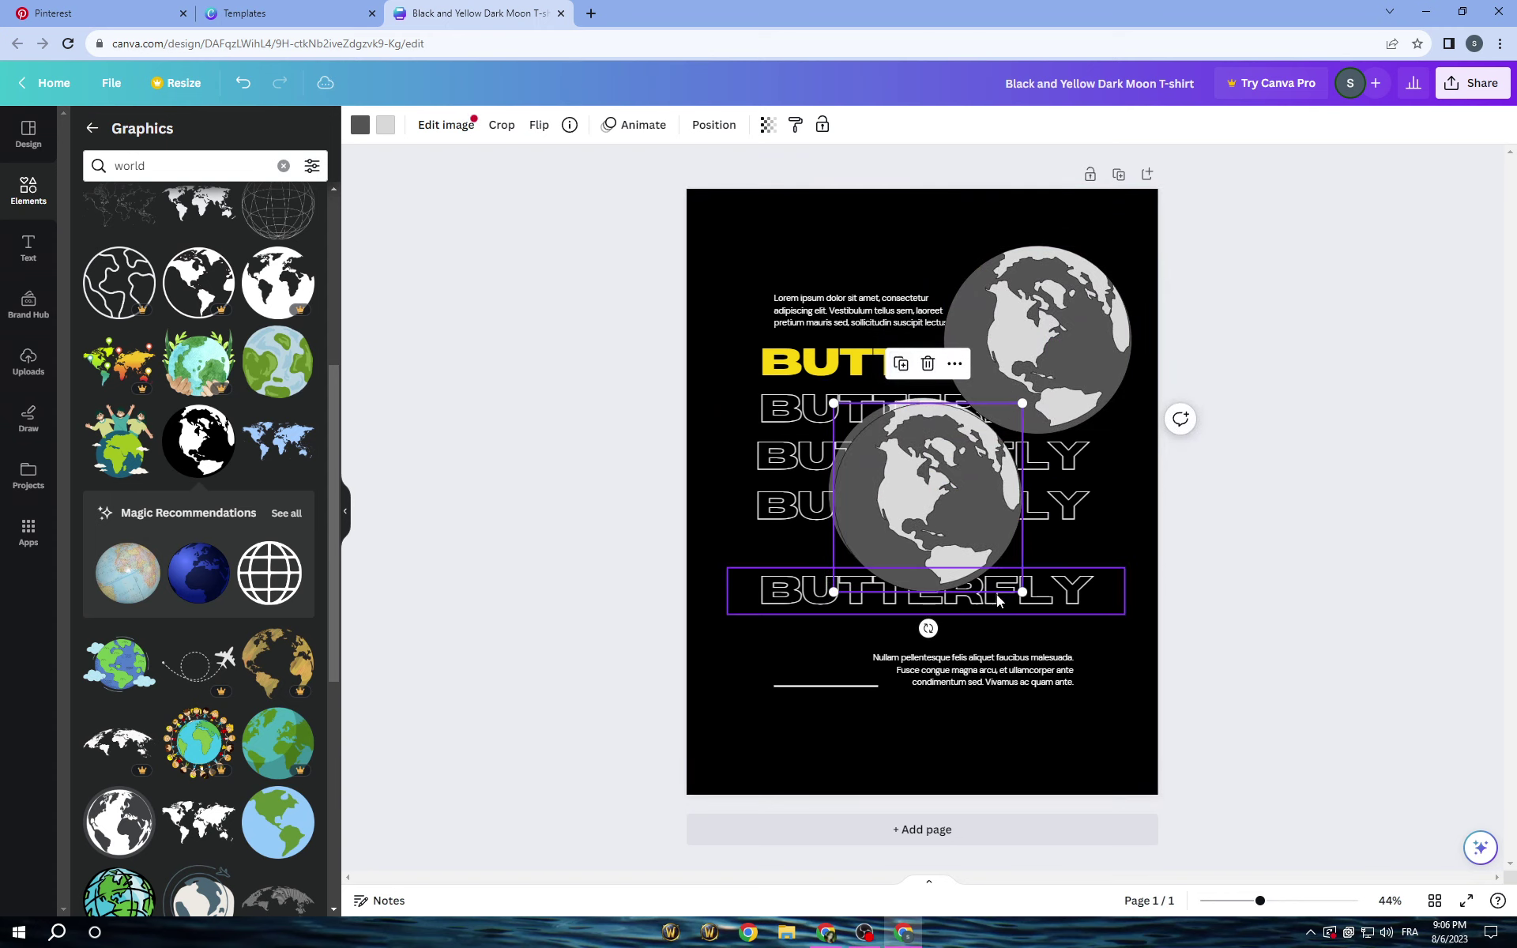
pyautogui.click(931, 369)
pyautogui.click(914, 558)
pyautogui.click(928, 363)
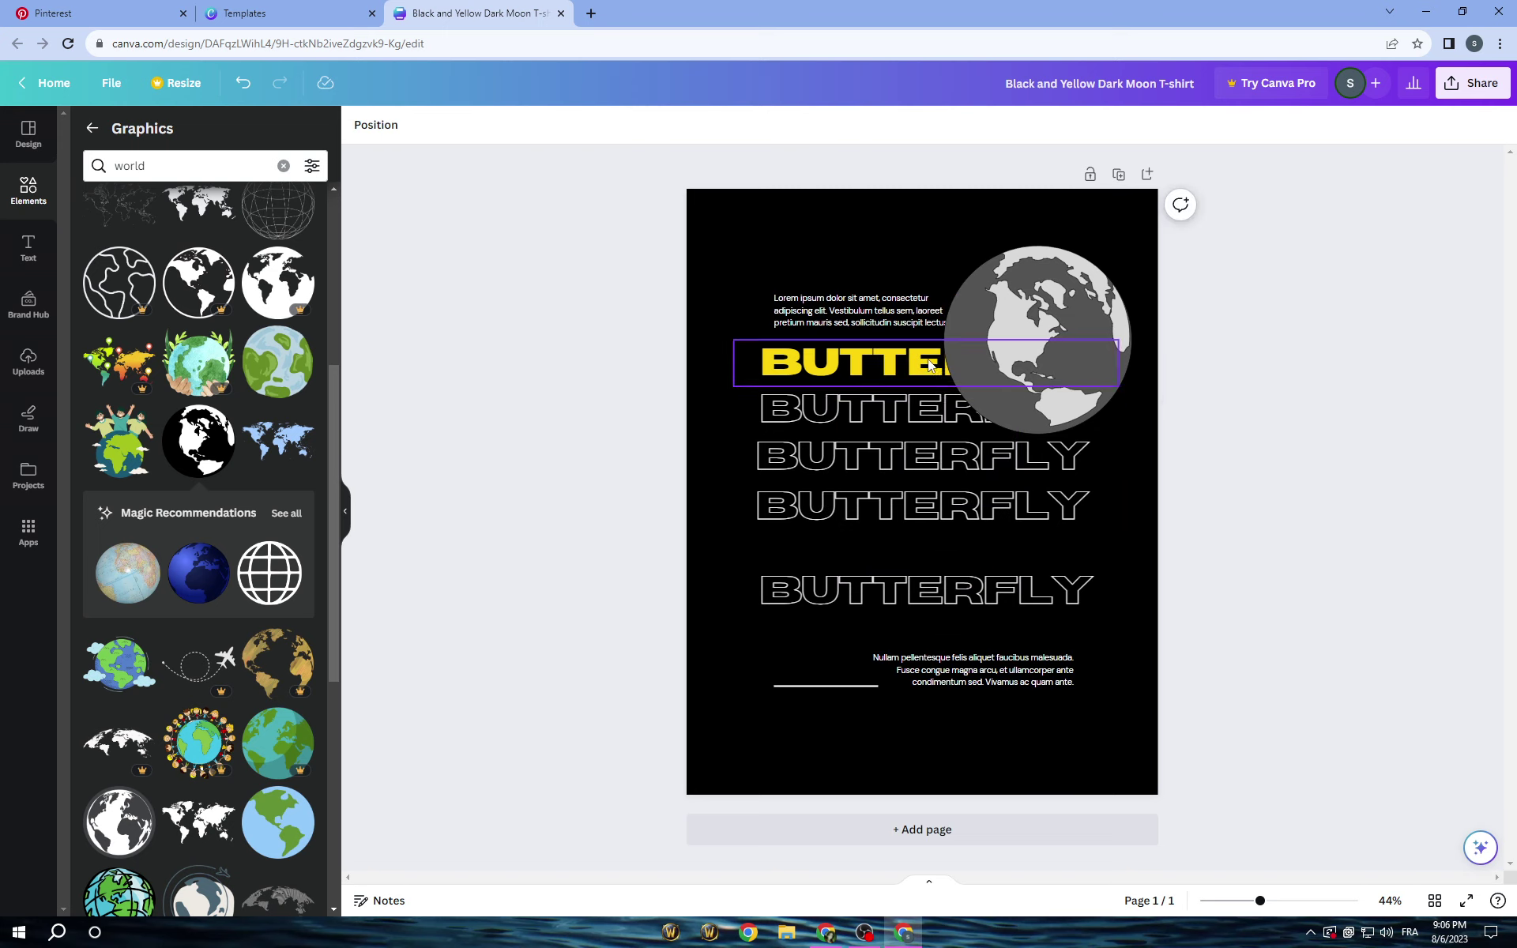
pyautogui.moveTo(1000, 594); pyautogui.dragTo(989, 566)
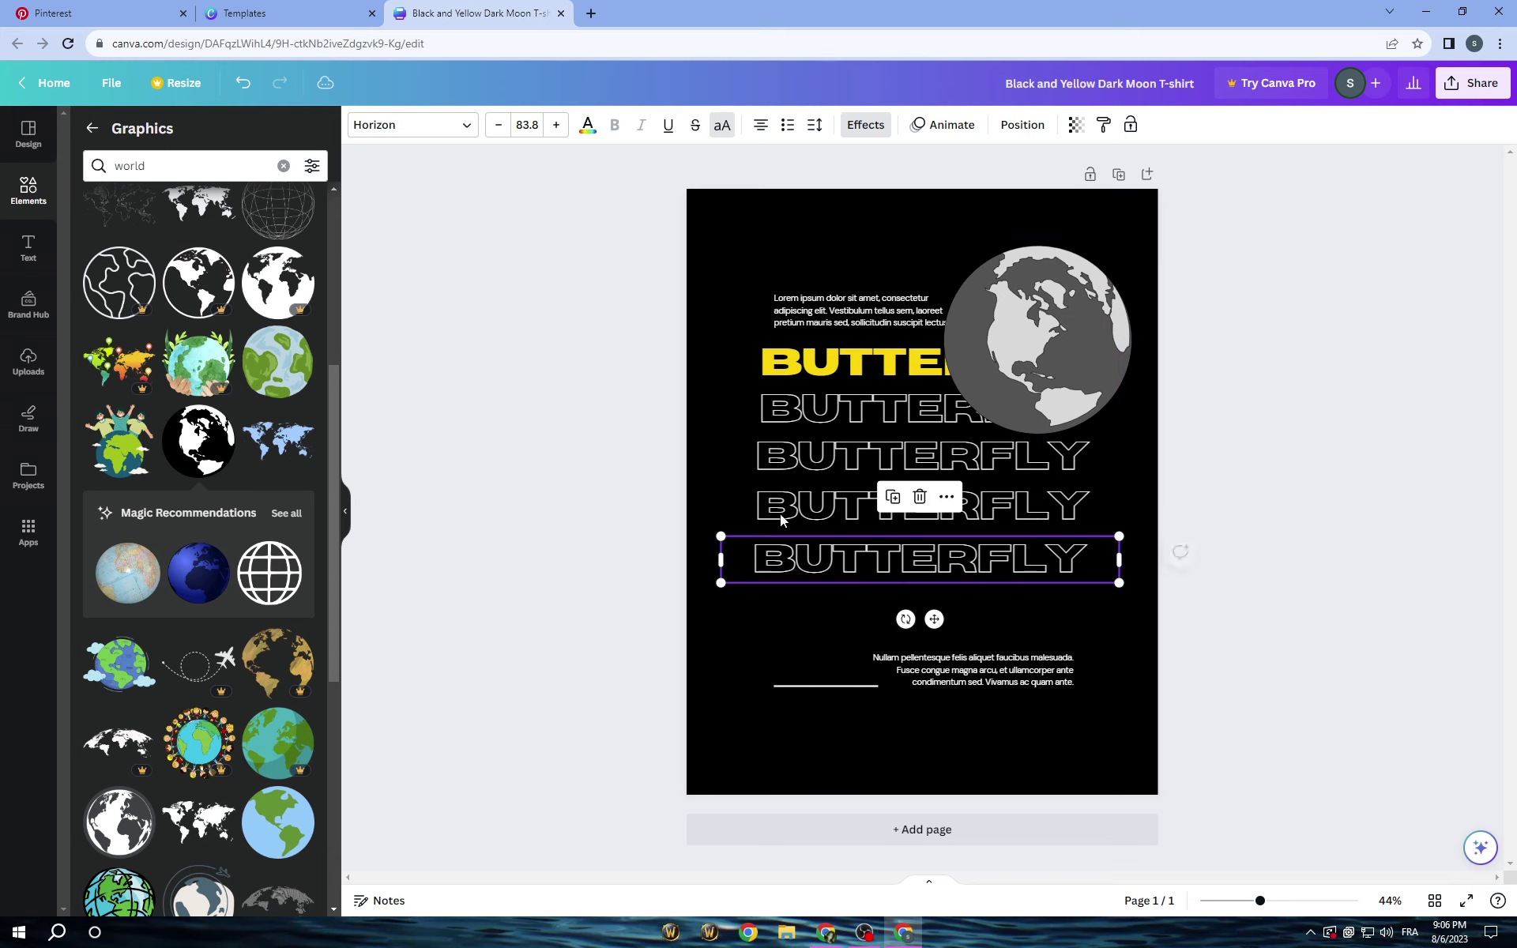
# Add a soft glow graphic from Elements and make it white.
pyautogui.click(24, 193)
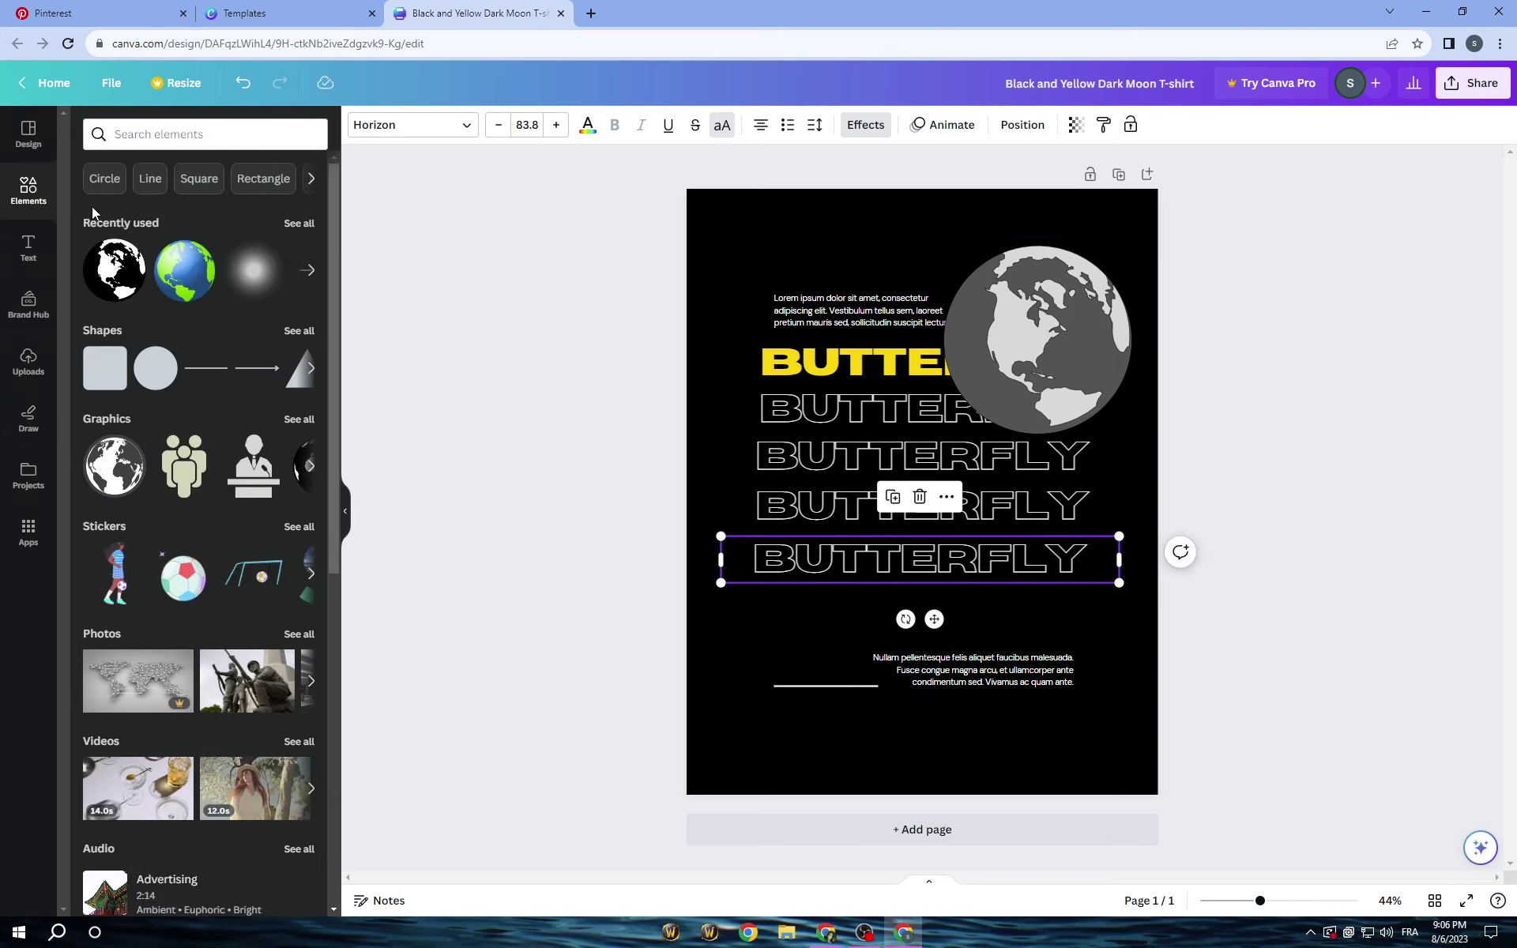
pyautogui.click(251, 276)
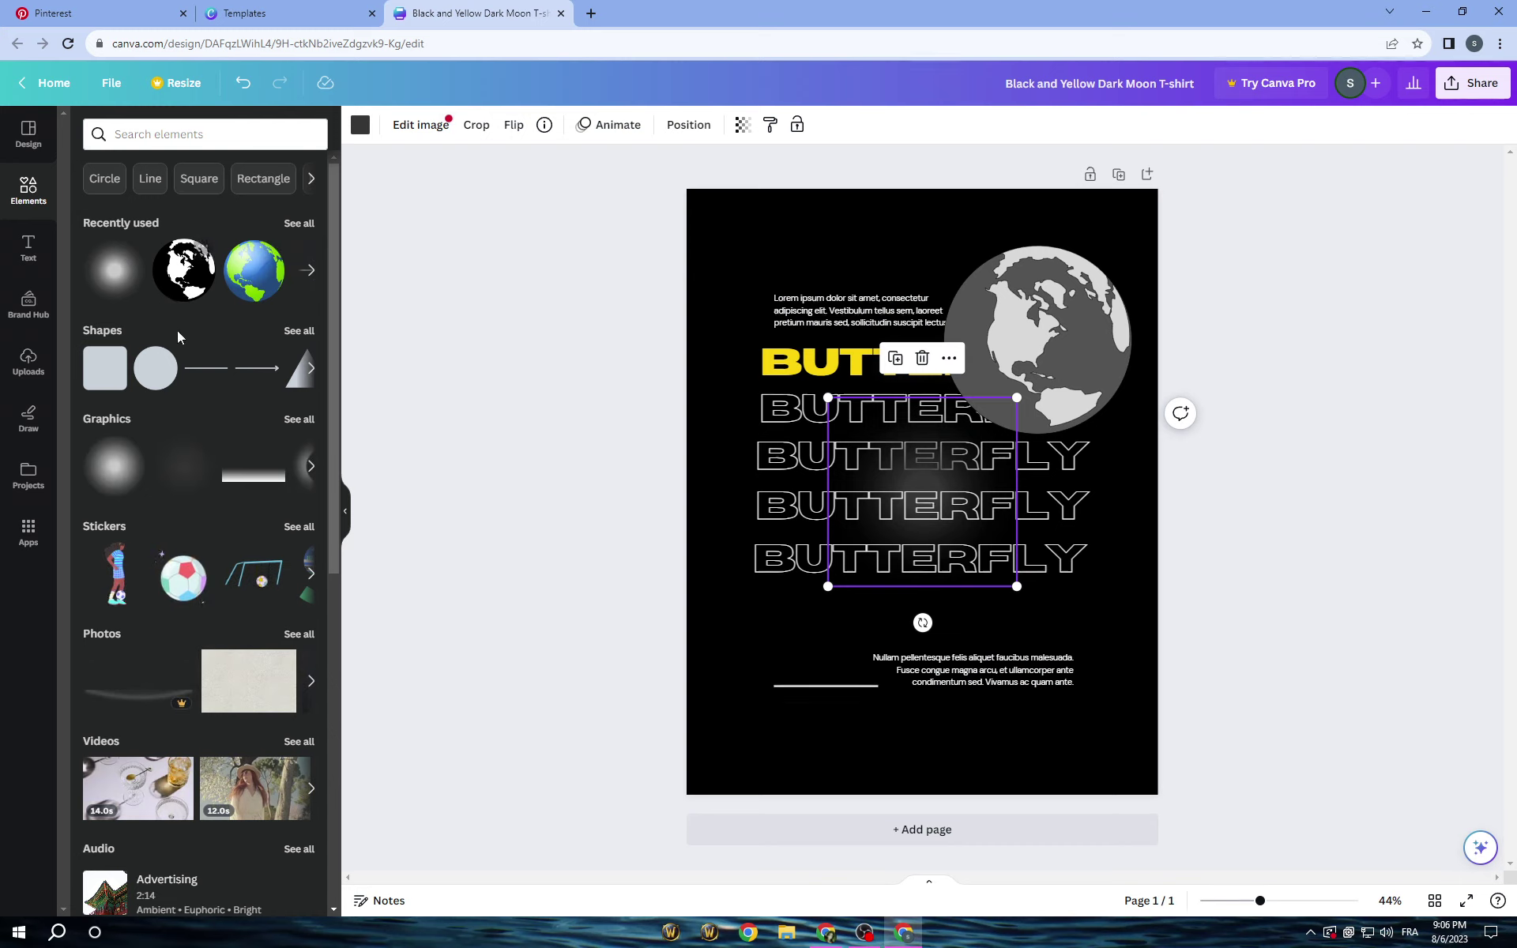
pyautogui.click(115, 466)
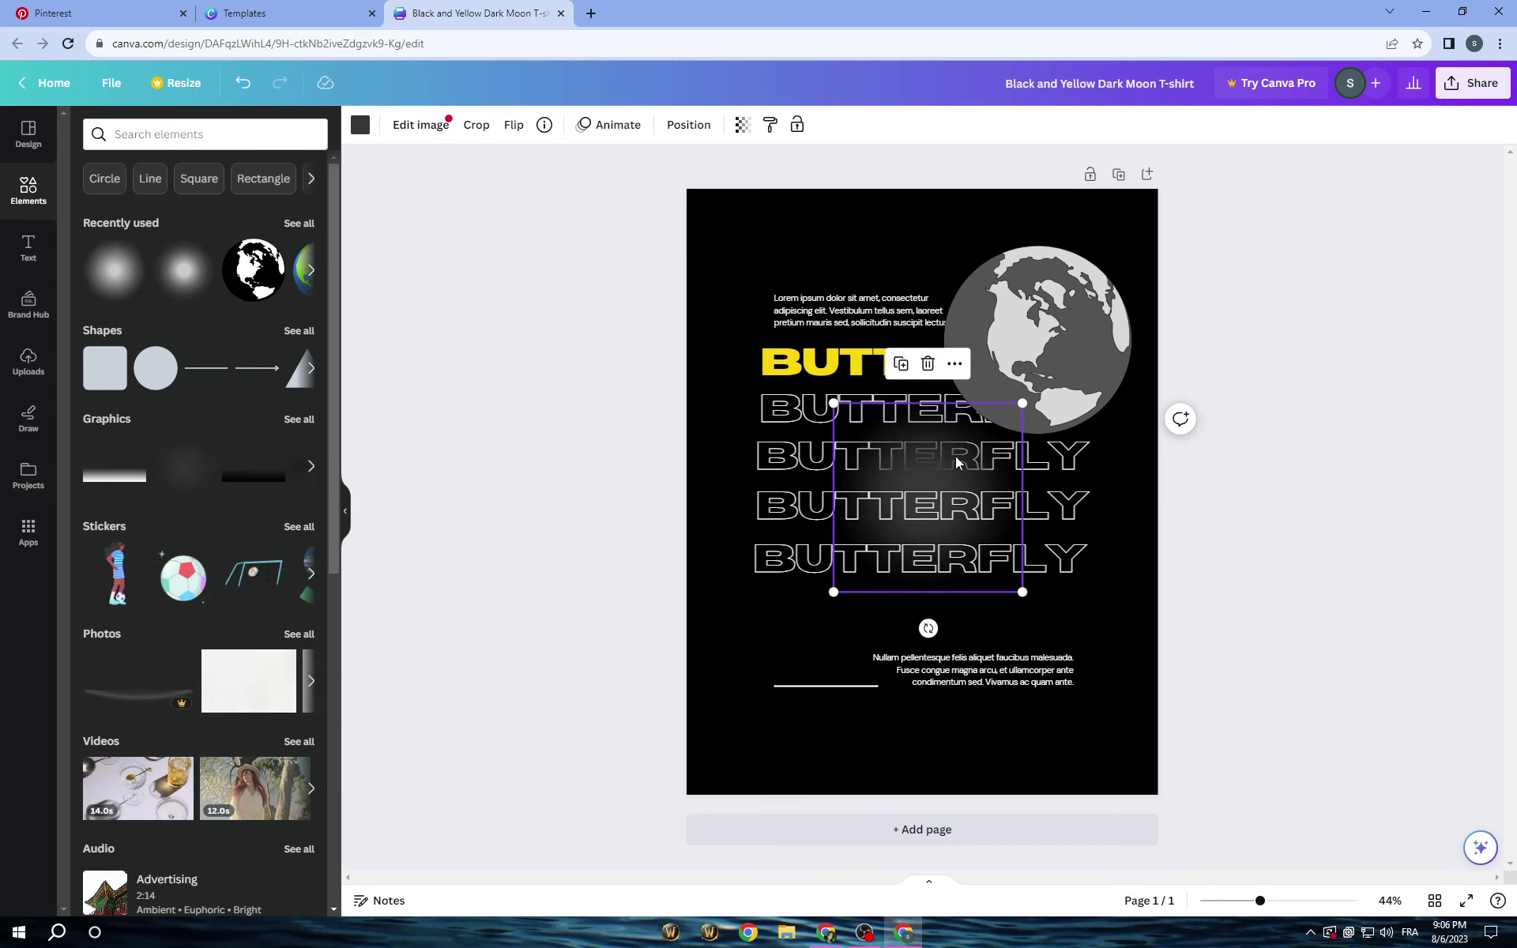
pyautogui.moveTo(963, 433); pyautogui.dragTo(931, 563)
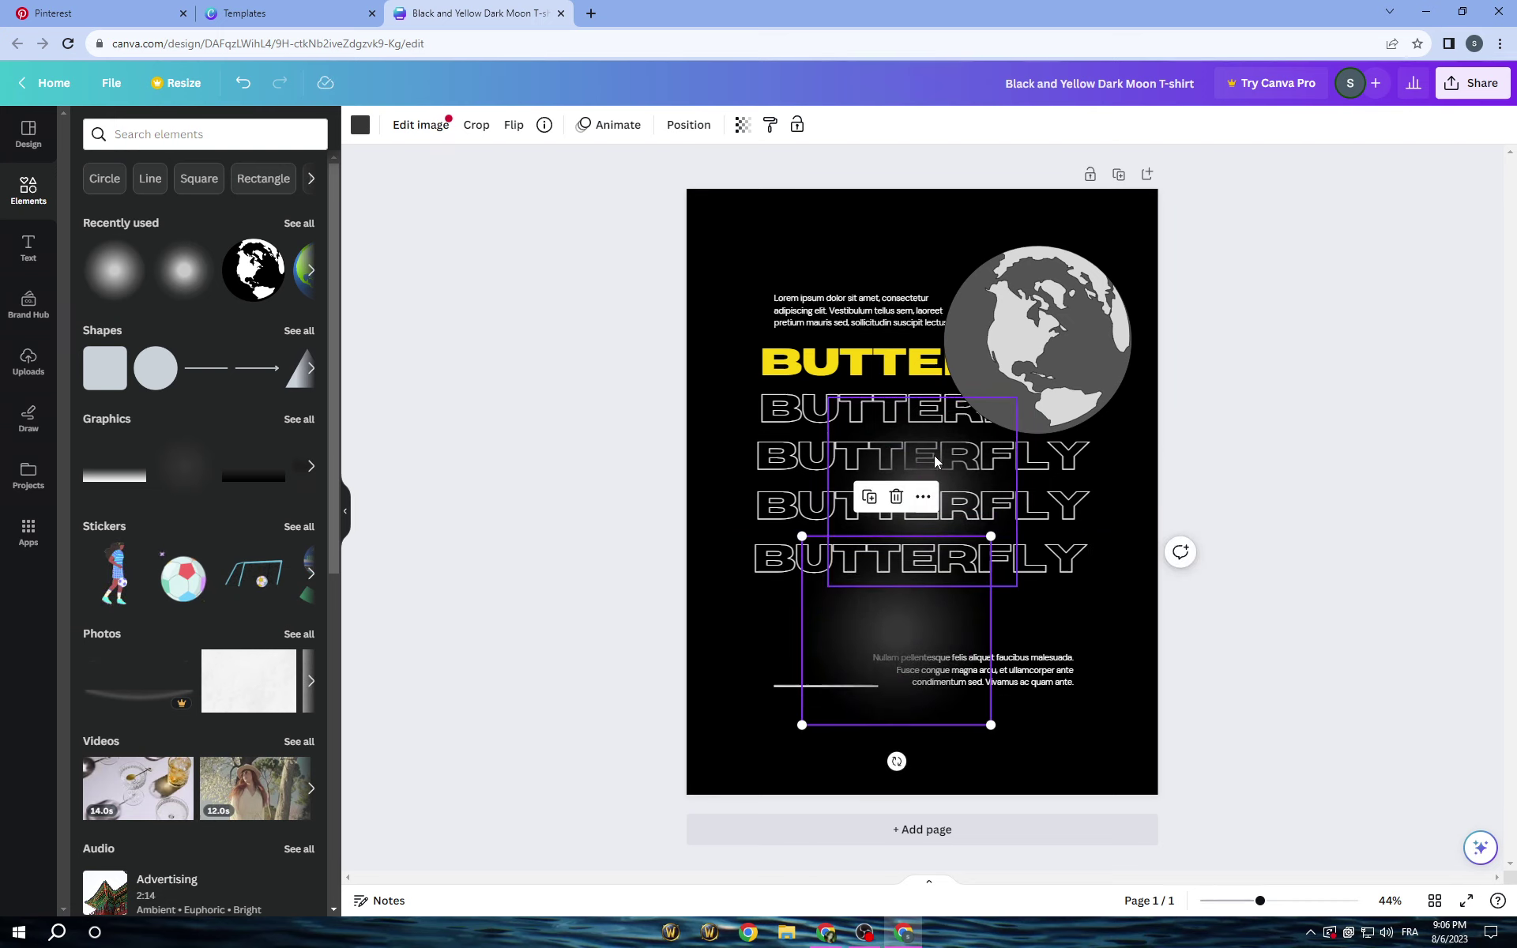
pyautogui.hotkey('ctrl', 'z')
pyautogui.hotkey('ctrl', 'y')
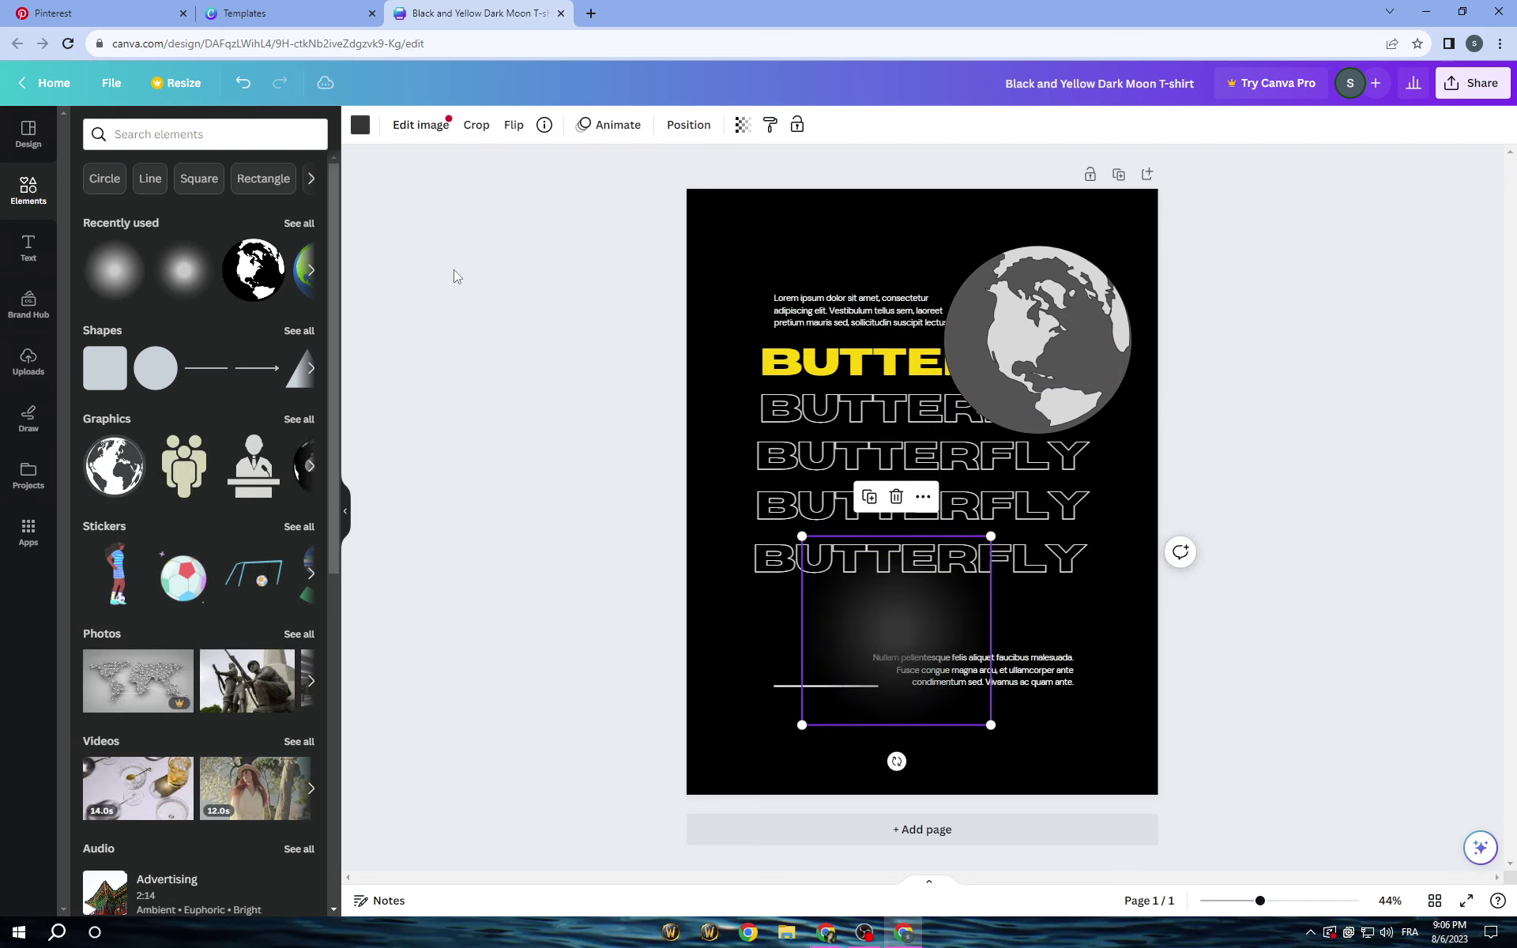
pyautogui.click(359, 126)
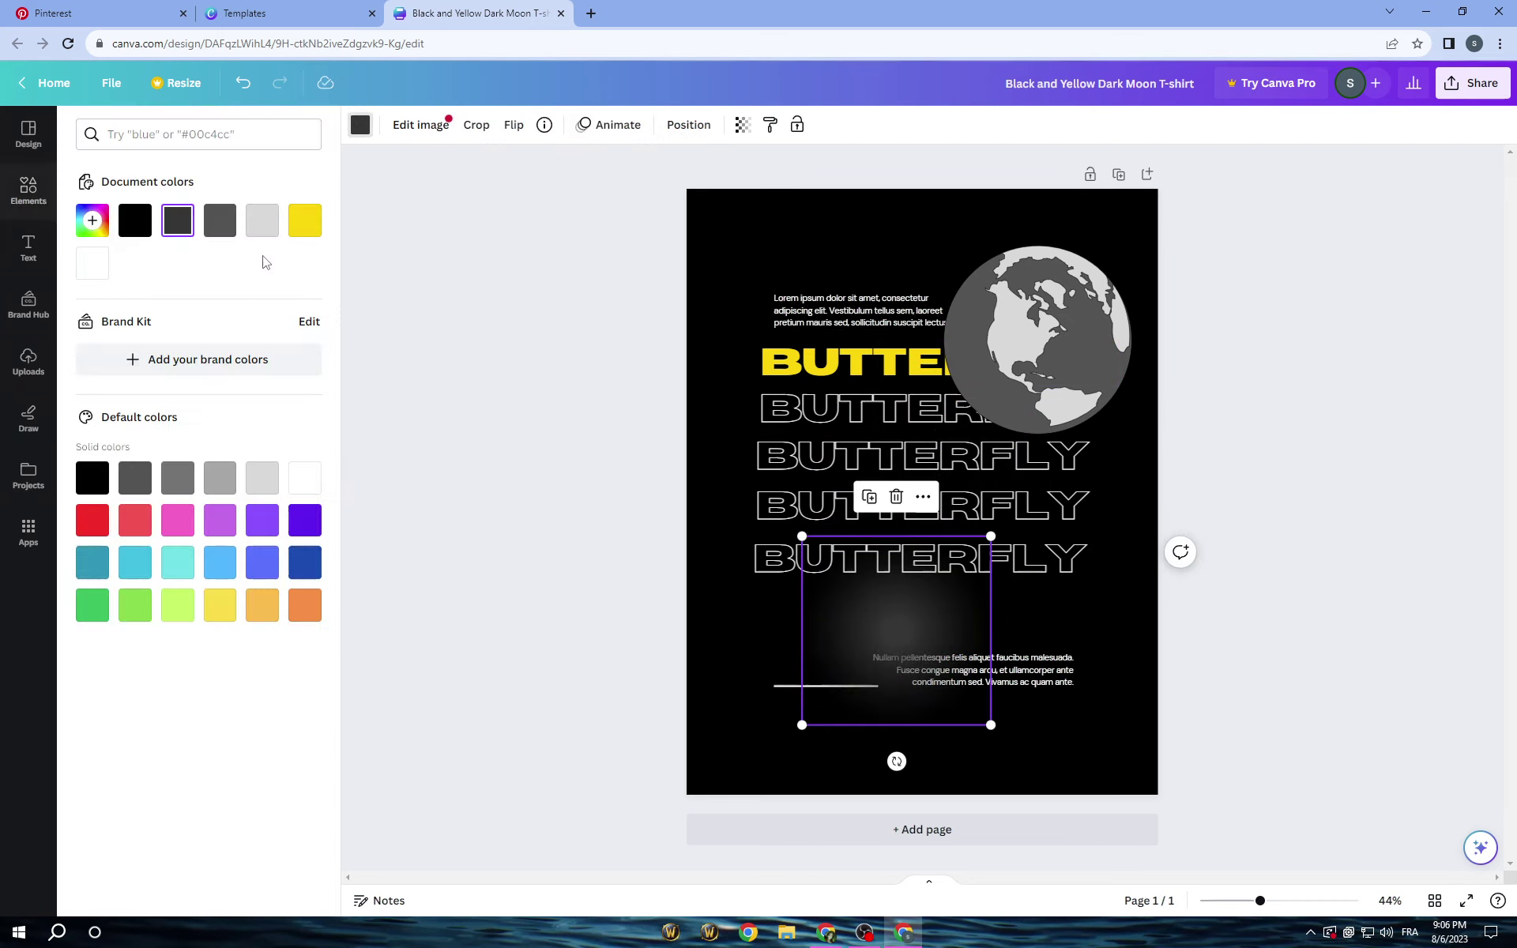
pyautogui.click(92, 265)
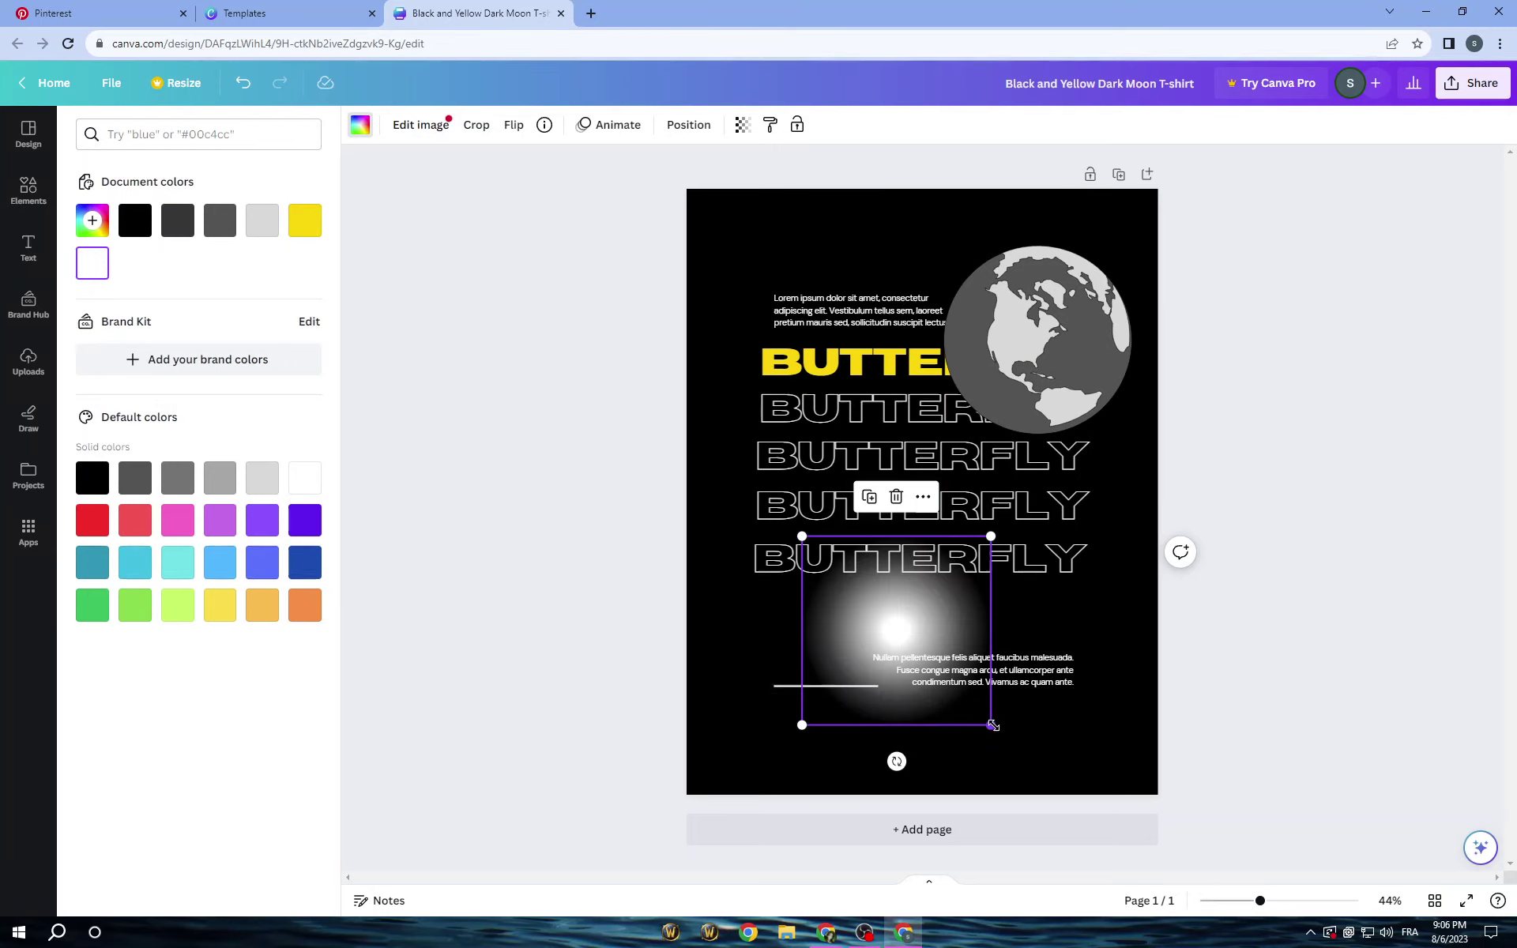
# Resize and position the white glow over the BUTTERFLY rows, then move the globe back over them.
pyautogui.moveTo(993, 726); pyautogui.dragTo(1178, 829)
pyautogui.moveTo(1089, 629); pyautogui.dragTo(1028, 430)
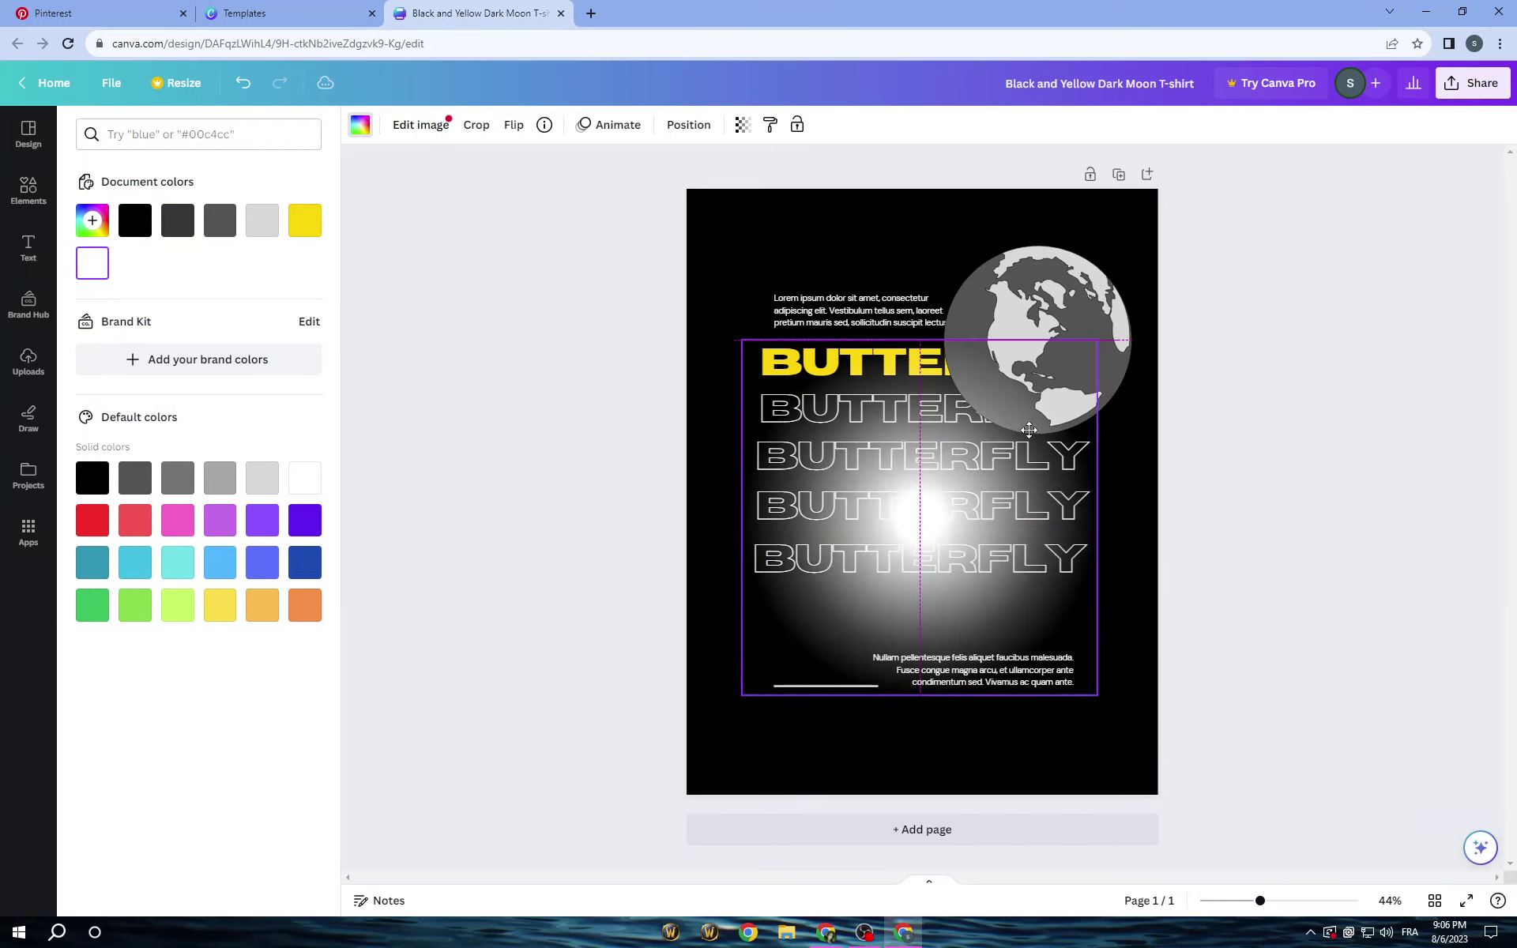
pyautogui.moveTo(1098, 696); pyautogui.dragTo(1031, 592)
pyautogui.moveTo(897, 379); pyautogui.dragTo(934, 377)
pyautogui.moveTo(1096, 320); pyautogui.dragTo(978, 446)
# Restore the deleted glow and delete the extra right-hand globe.
pyautogui.click(892, 347)
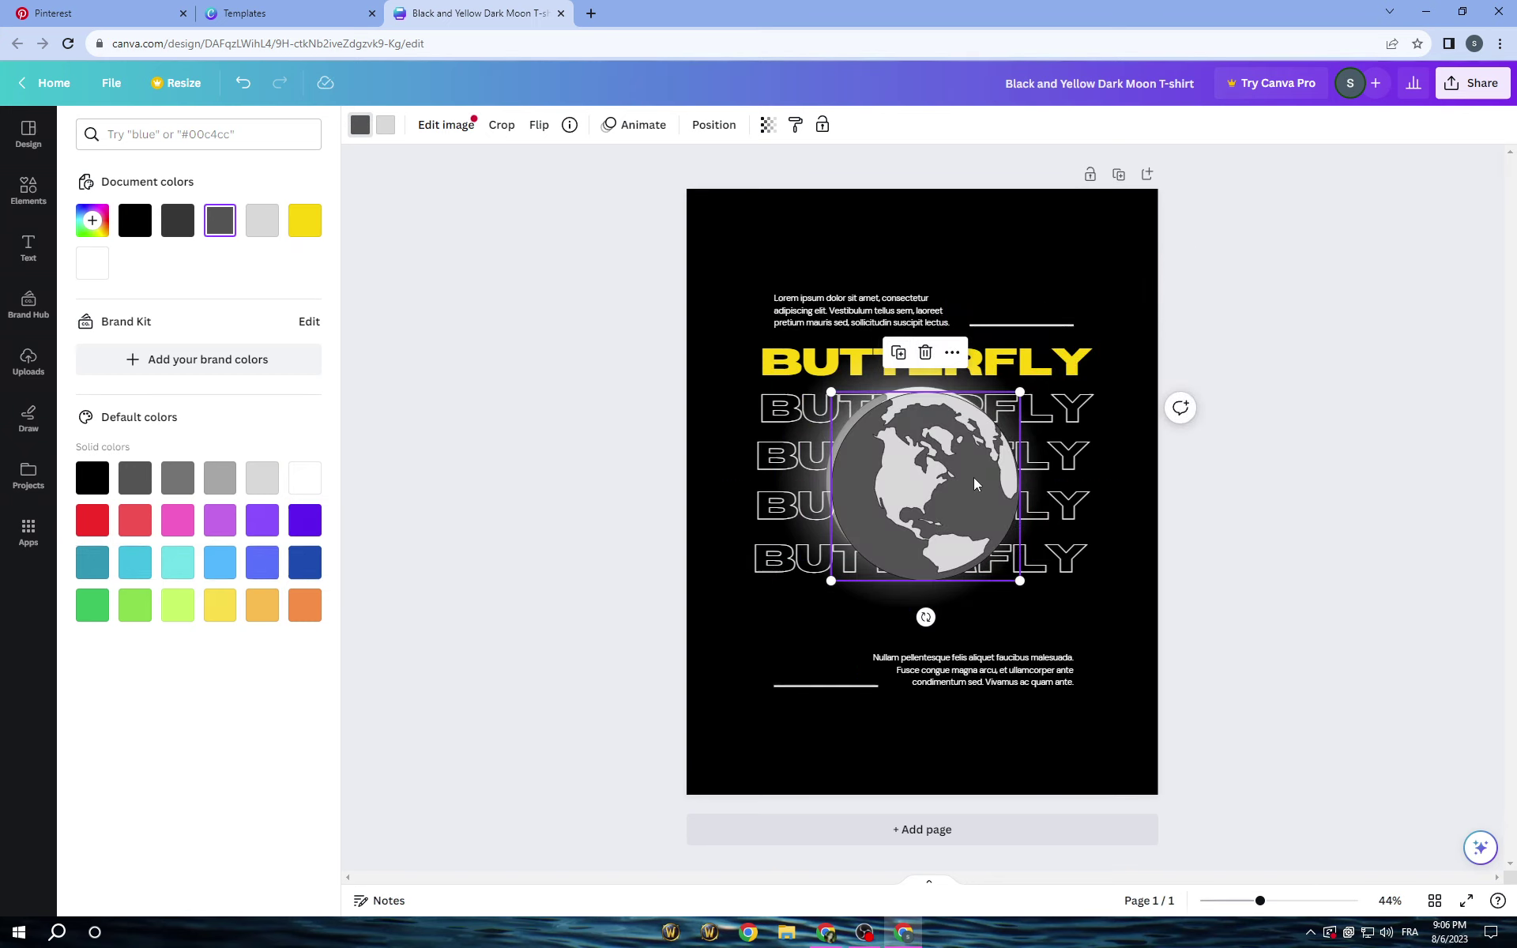
pyautogui.click(979, 447)
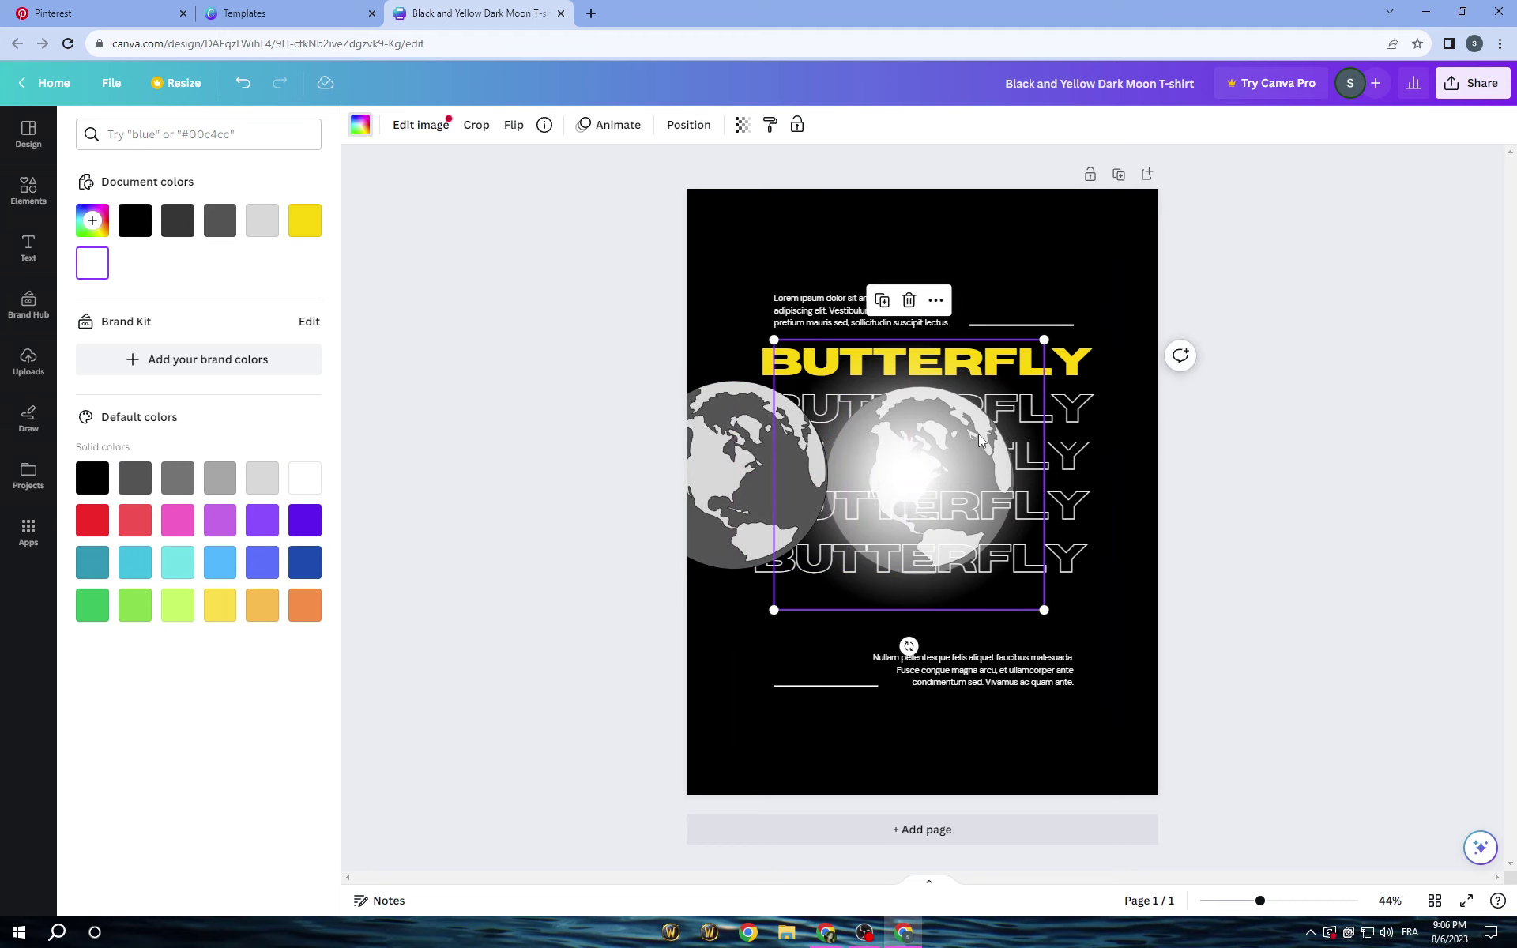
pyautogui.click(910, 301)
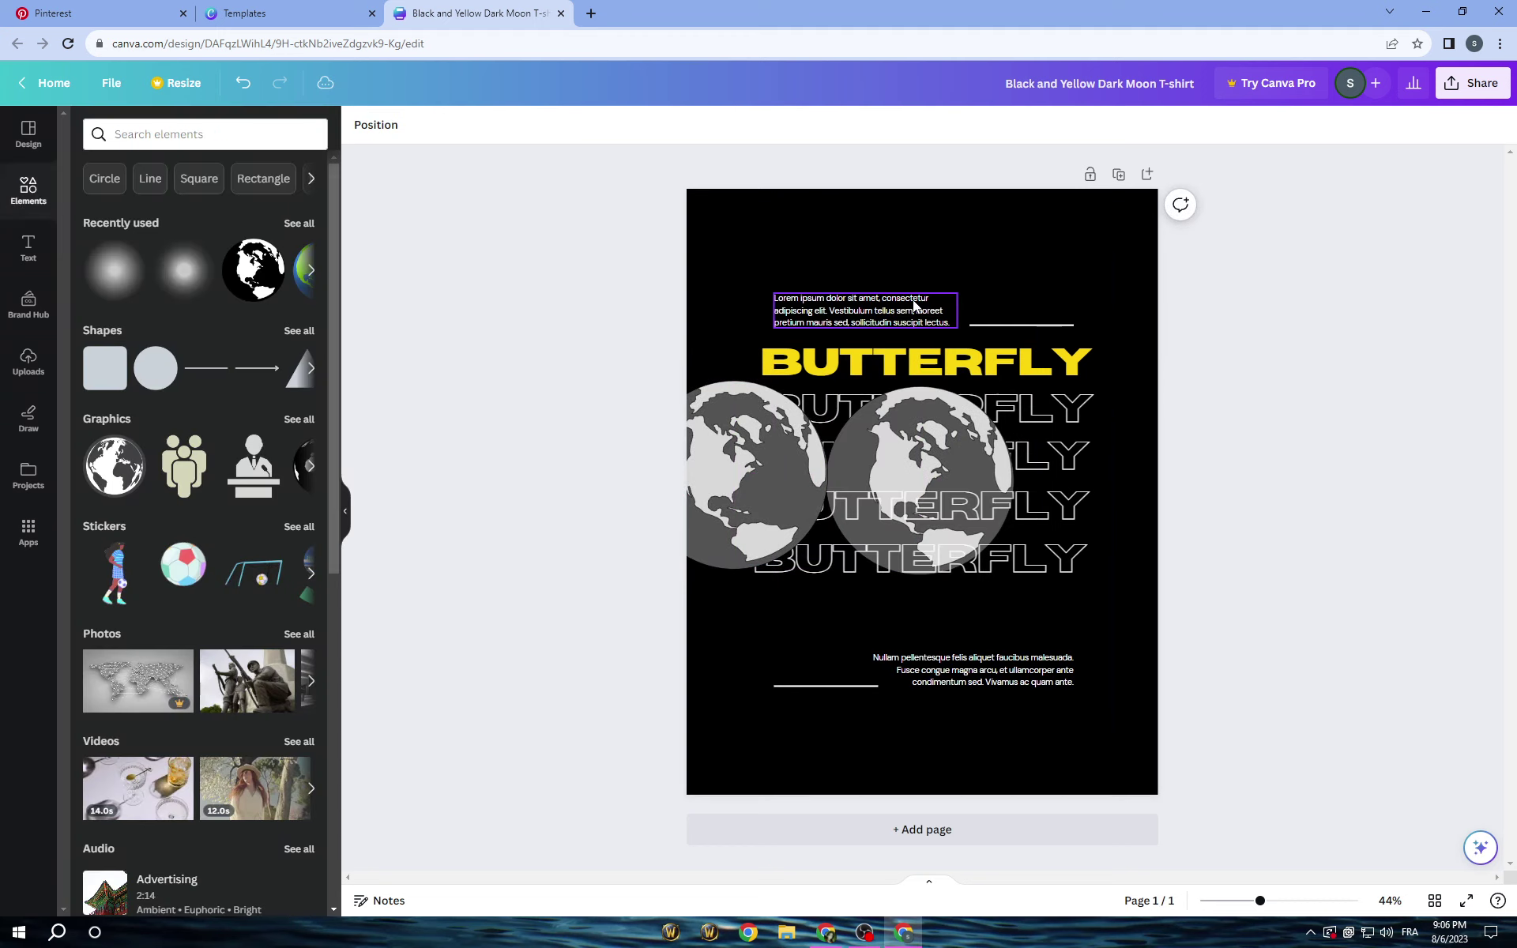
pyautogui.click(242, 82)
pyautogui.click(945, 491)
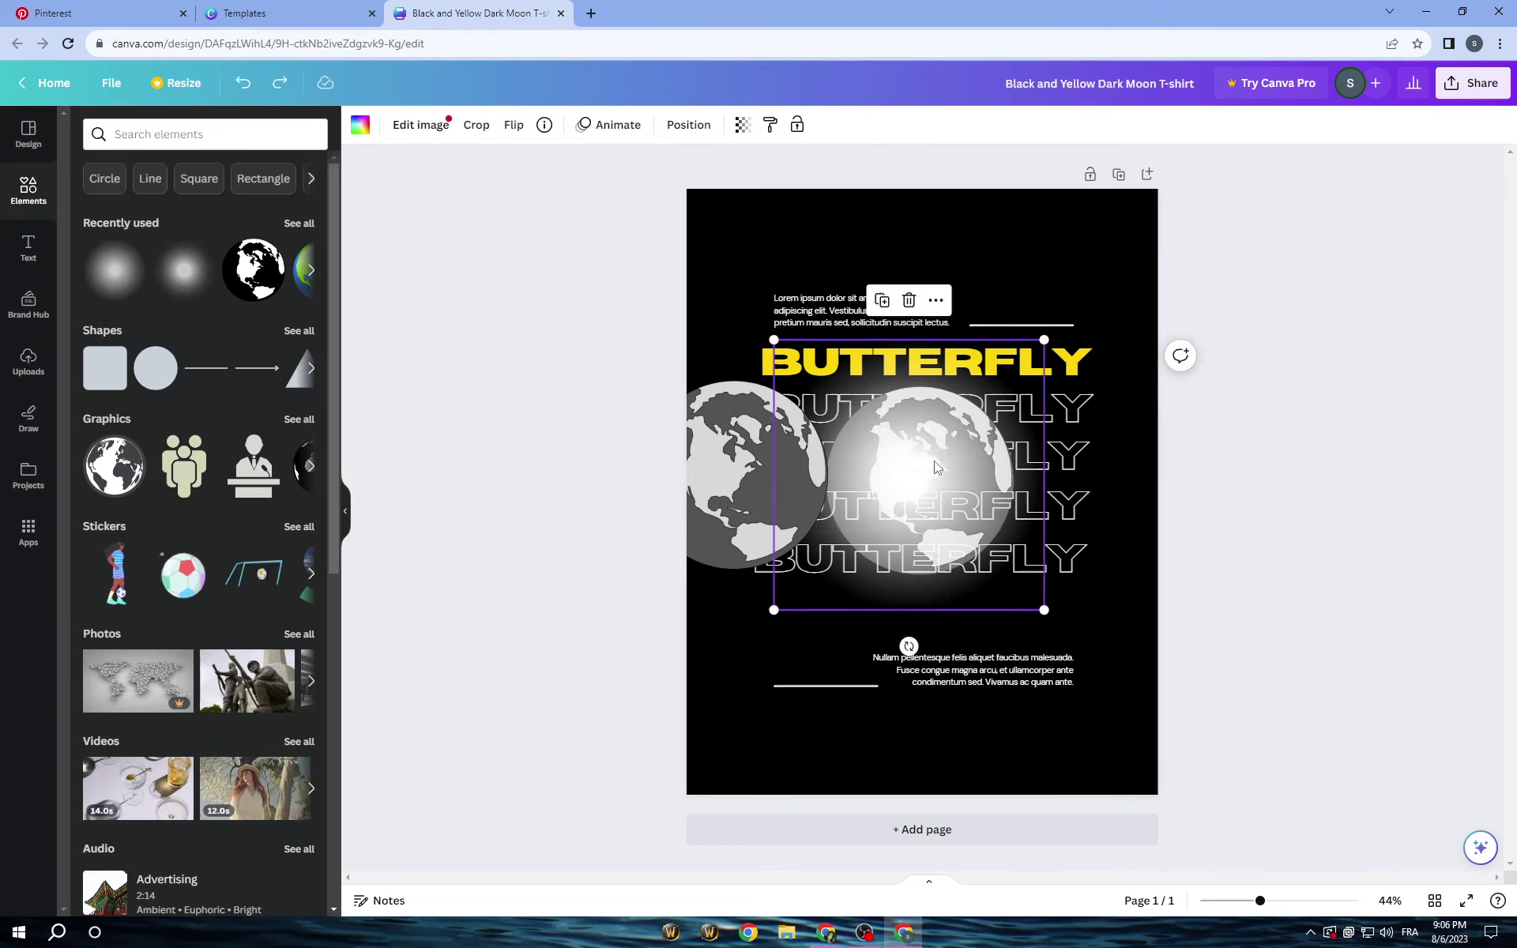
pyautogui.moveTo(935, 467); pyautogui.dragTo(888, 373)
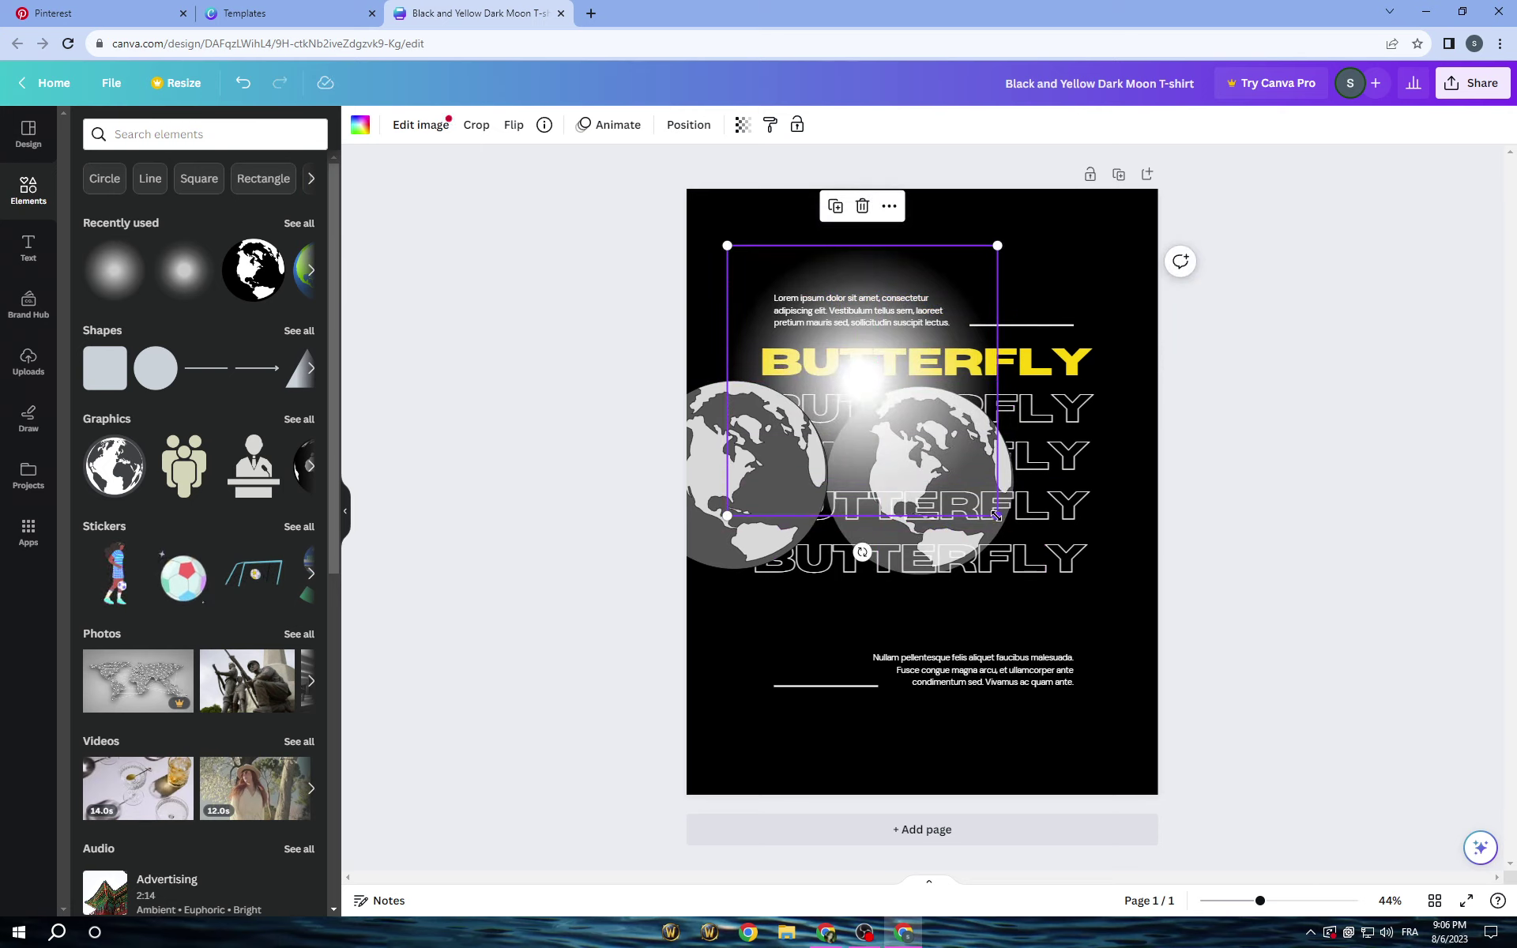
pyautogui.click(1008, 469)
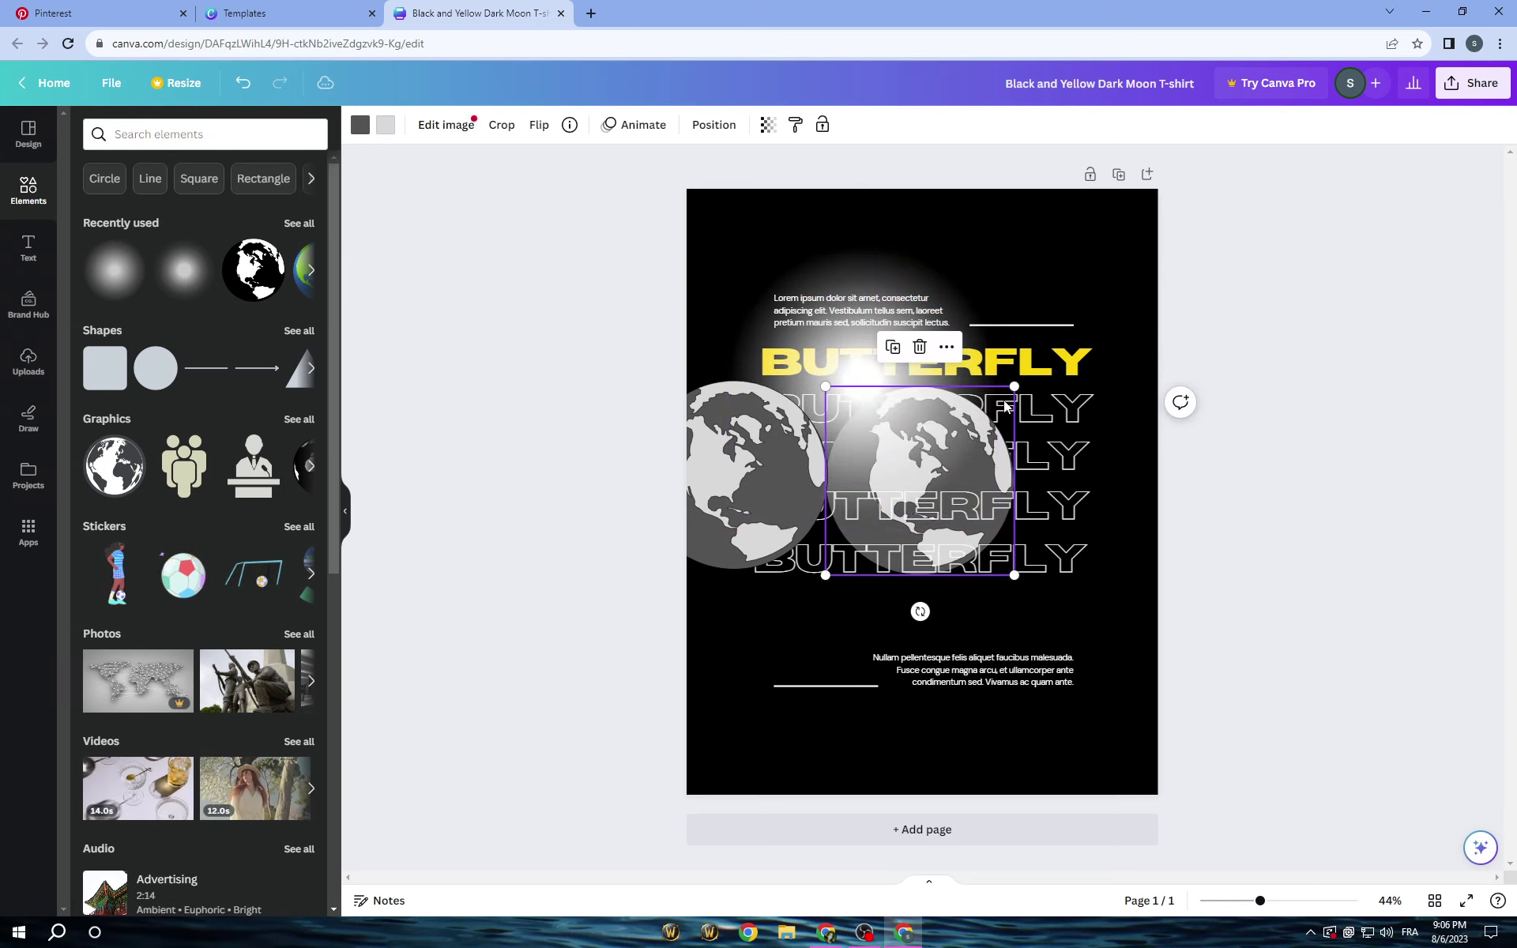
pyautogui.click(919, 347)
# Centre the glow and the remaining globe over the outlined BUTTERFLY rows.
pyautogui.moveTo(855, 407); pyautogui.dragTo(926, 463)
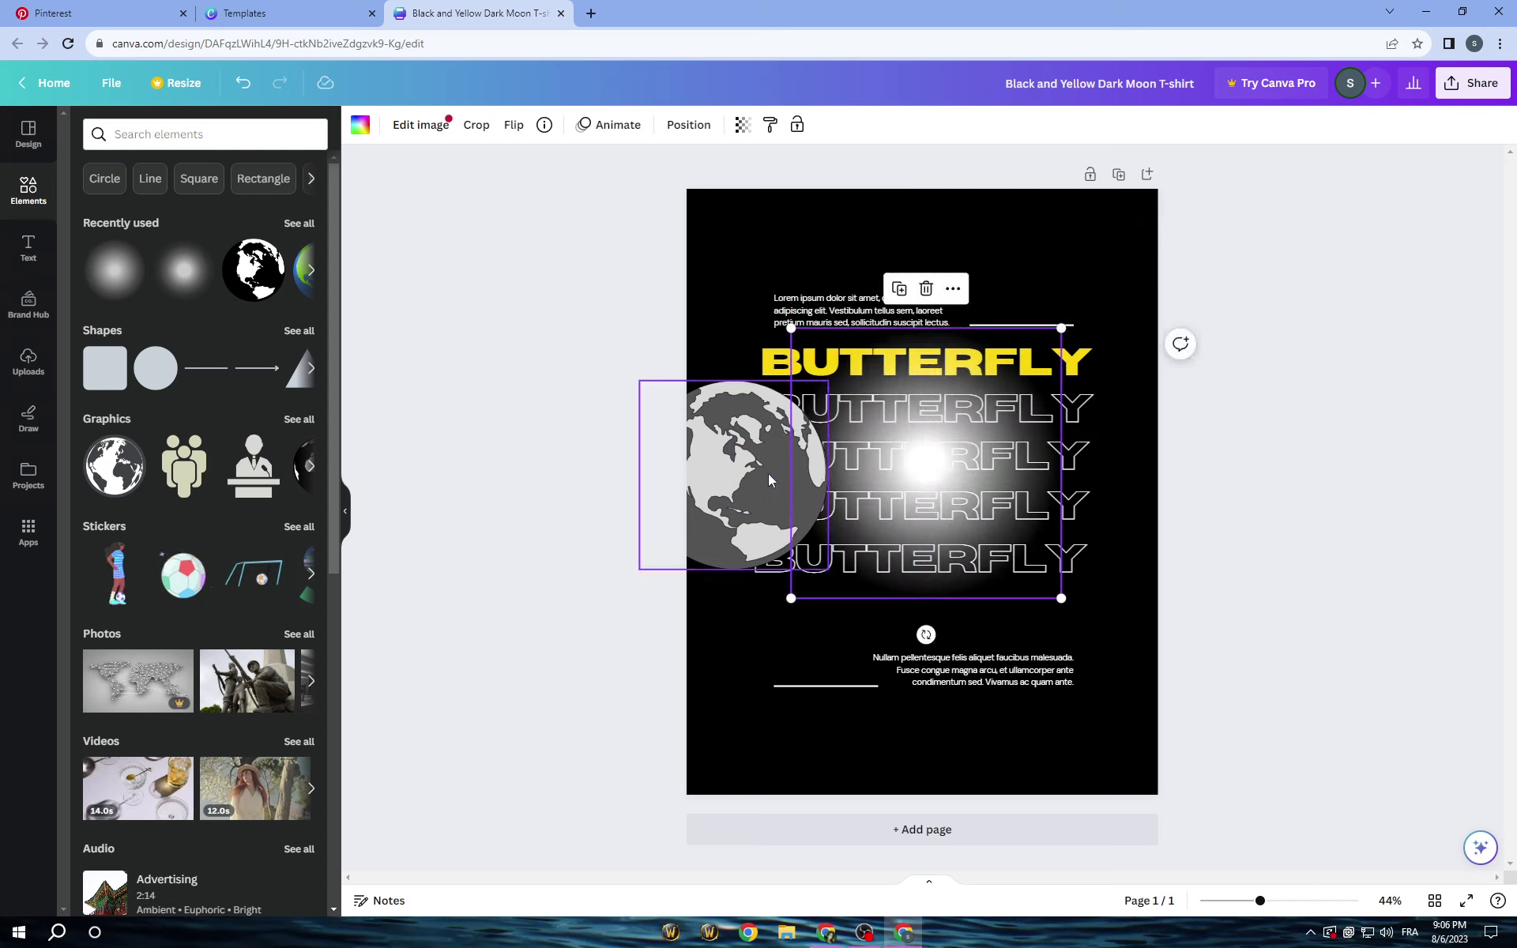
pyautogui.moveTo(770, 479); pyautogui.dragTo(984, 636)
pyautogui.click(612, 461)
pyautogui.moveTo(953, 437)
pyautogui.mouseDown()
pyautogui.moveTo(936, 431)
pyautogui.moveTo(944, 441)
pyautogui.mouseUp()
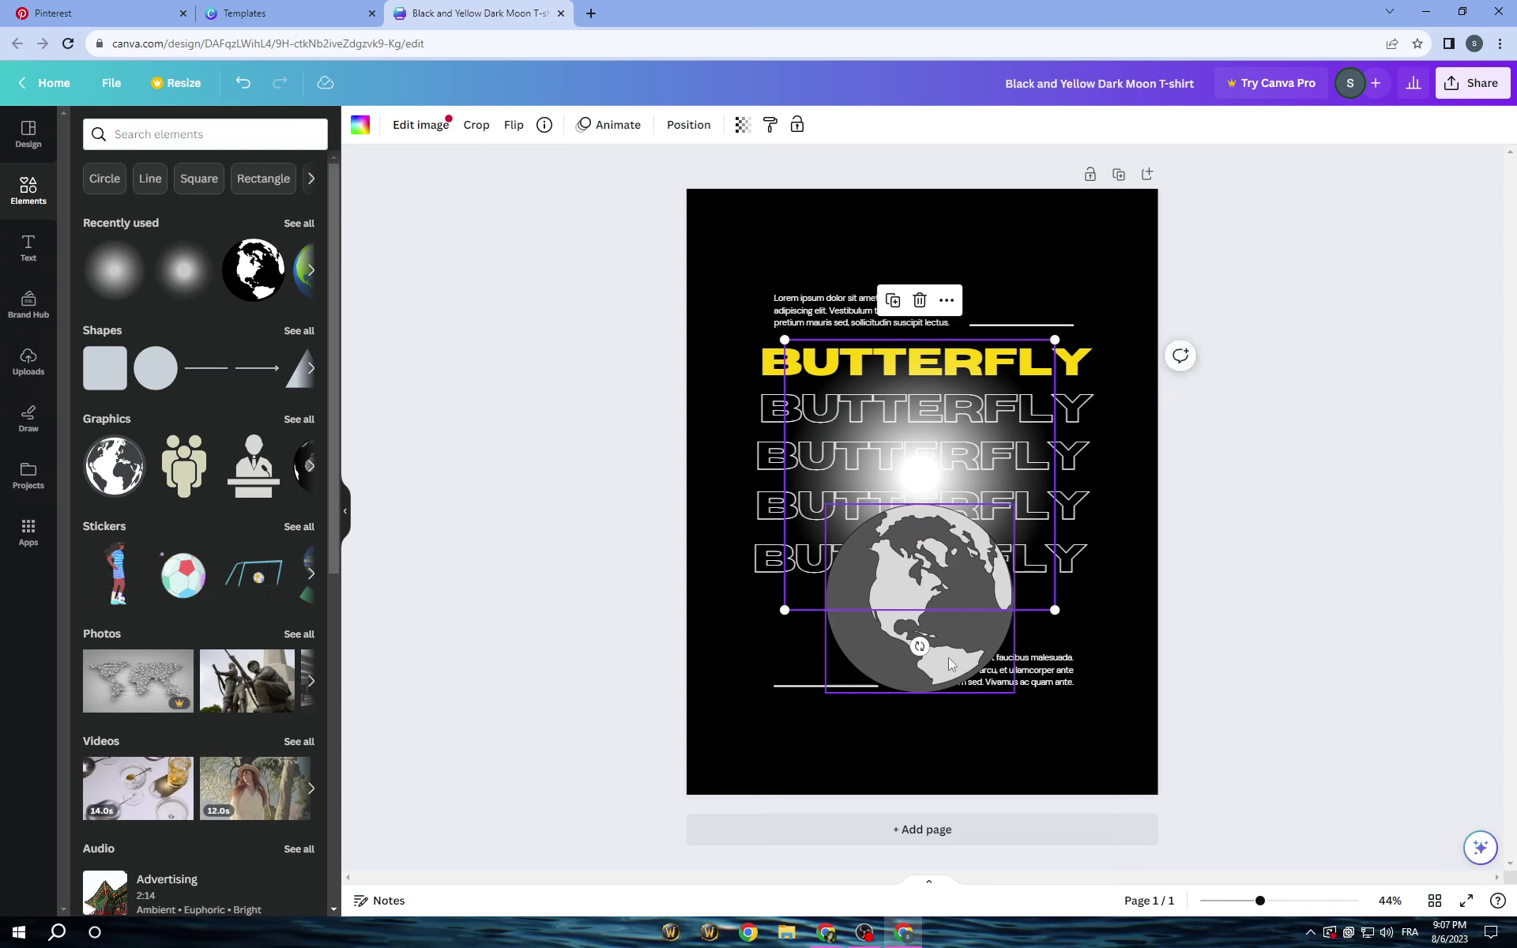
pyautogui.moveTo(951, 664); pyautogui.dragTo(949, 540)
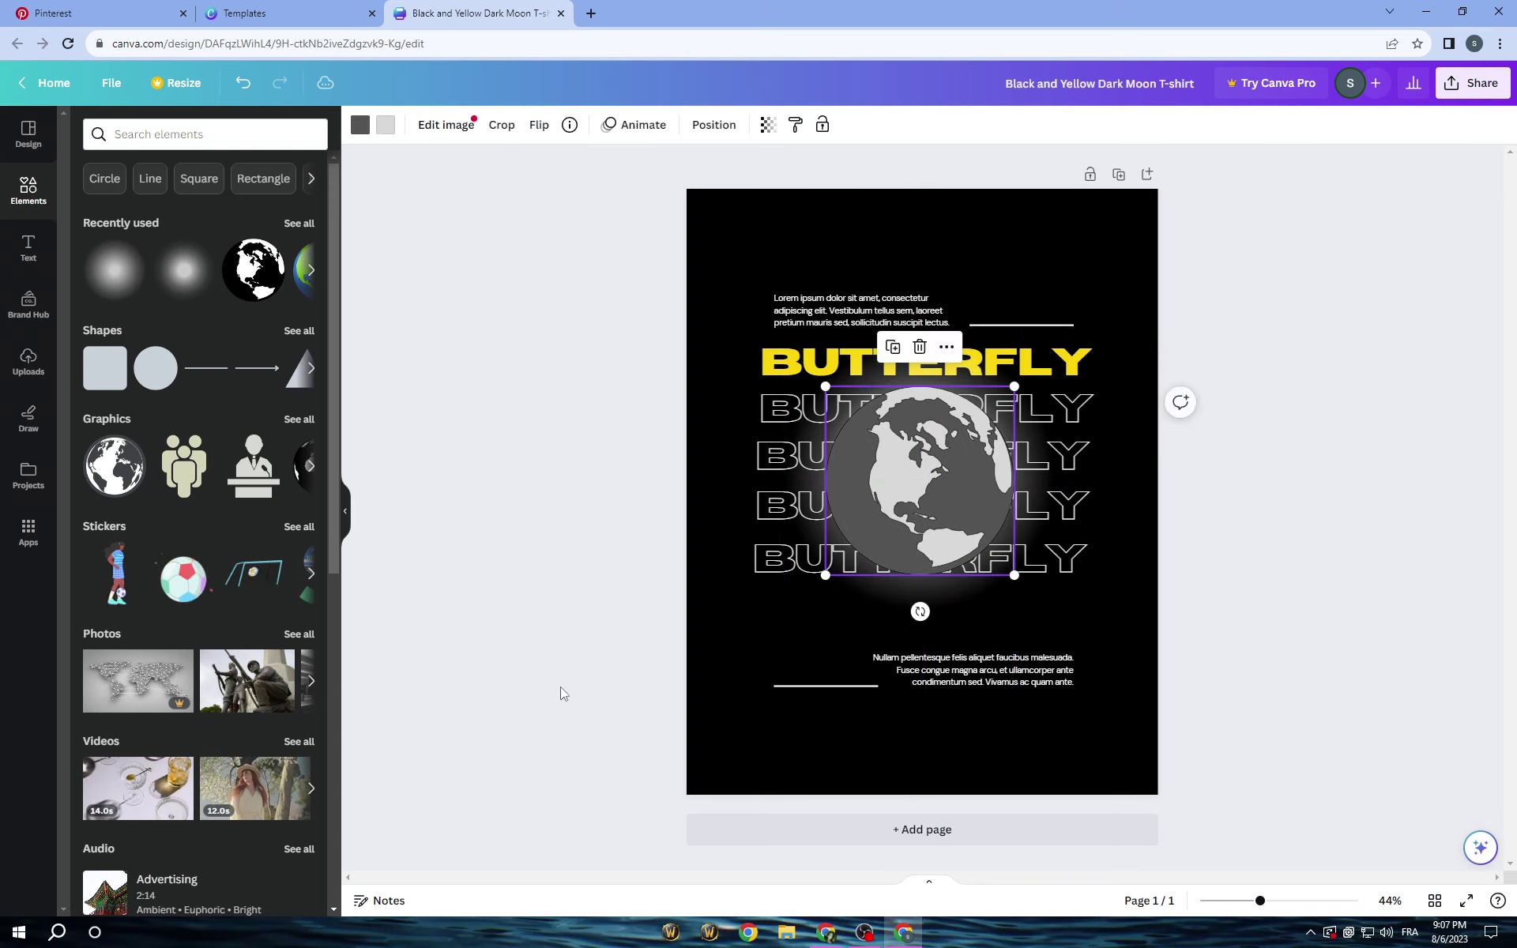
# Set the globe's transparency to 78.
pyautogui.click(769, 126)
pyautogui.click(736, 190)
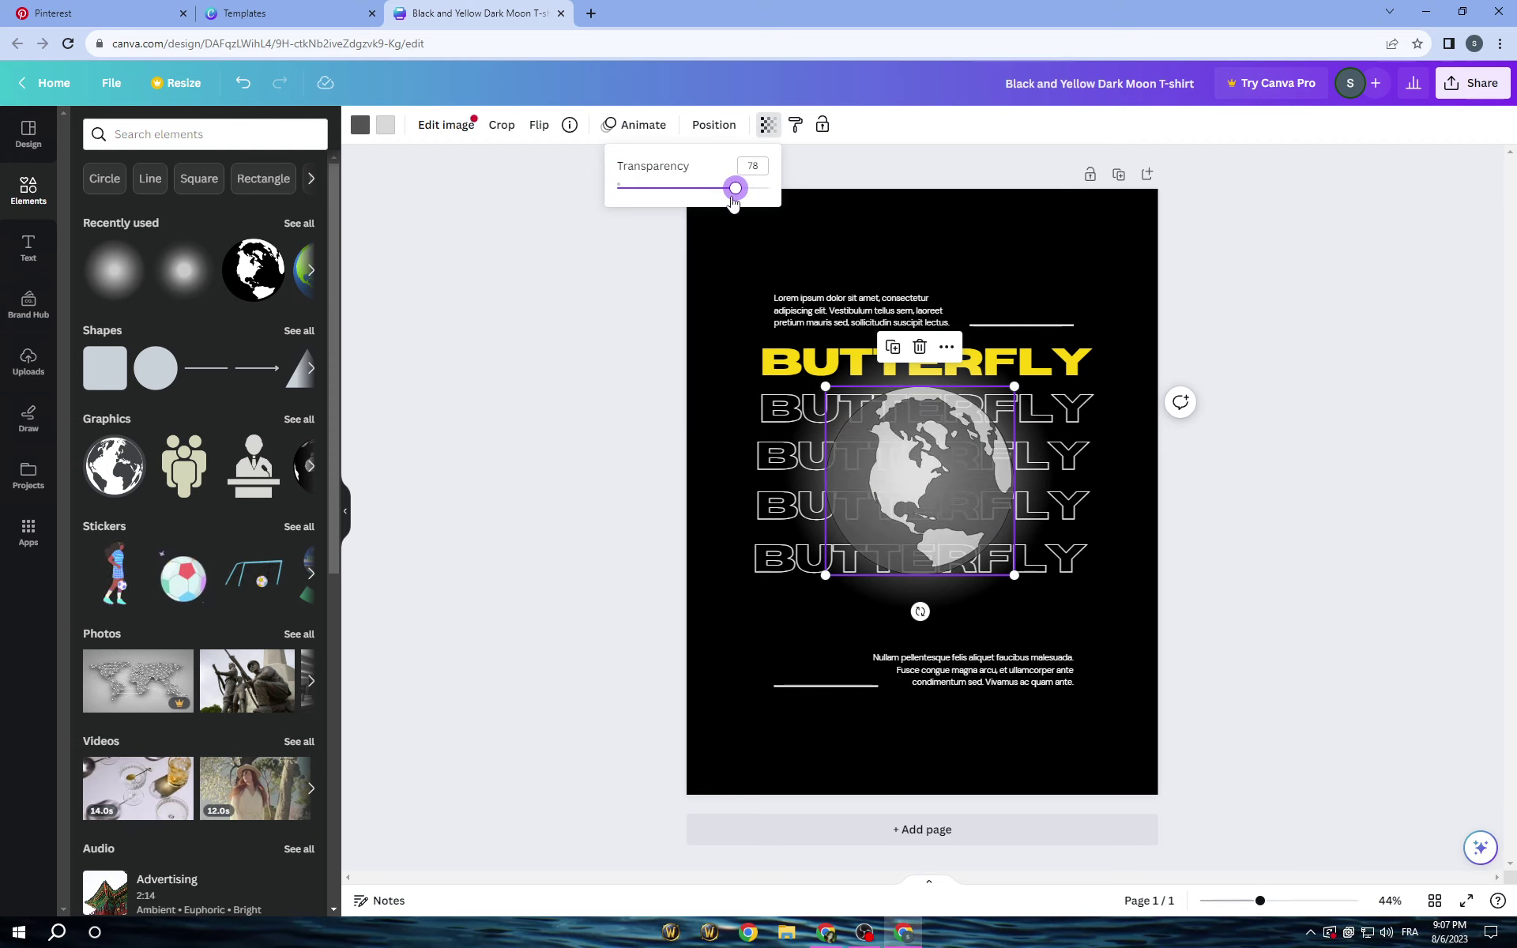
pyautogui.click(605, 467)
pyautogui.click(605, 468)
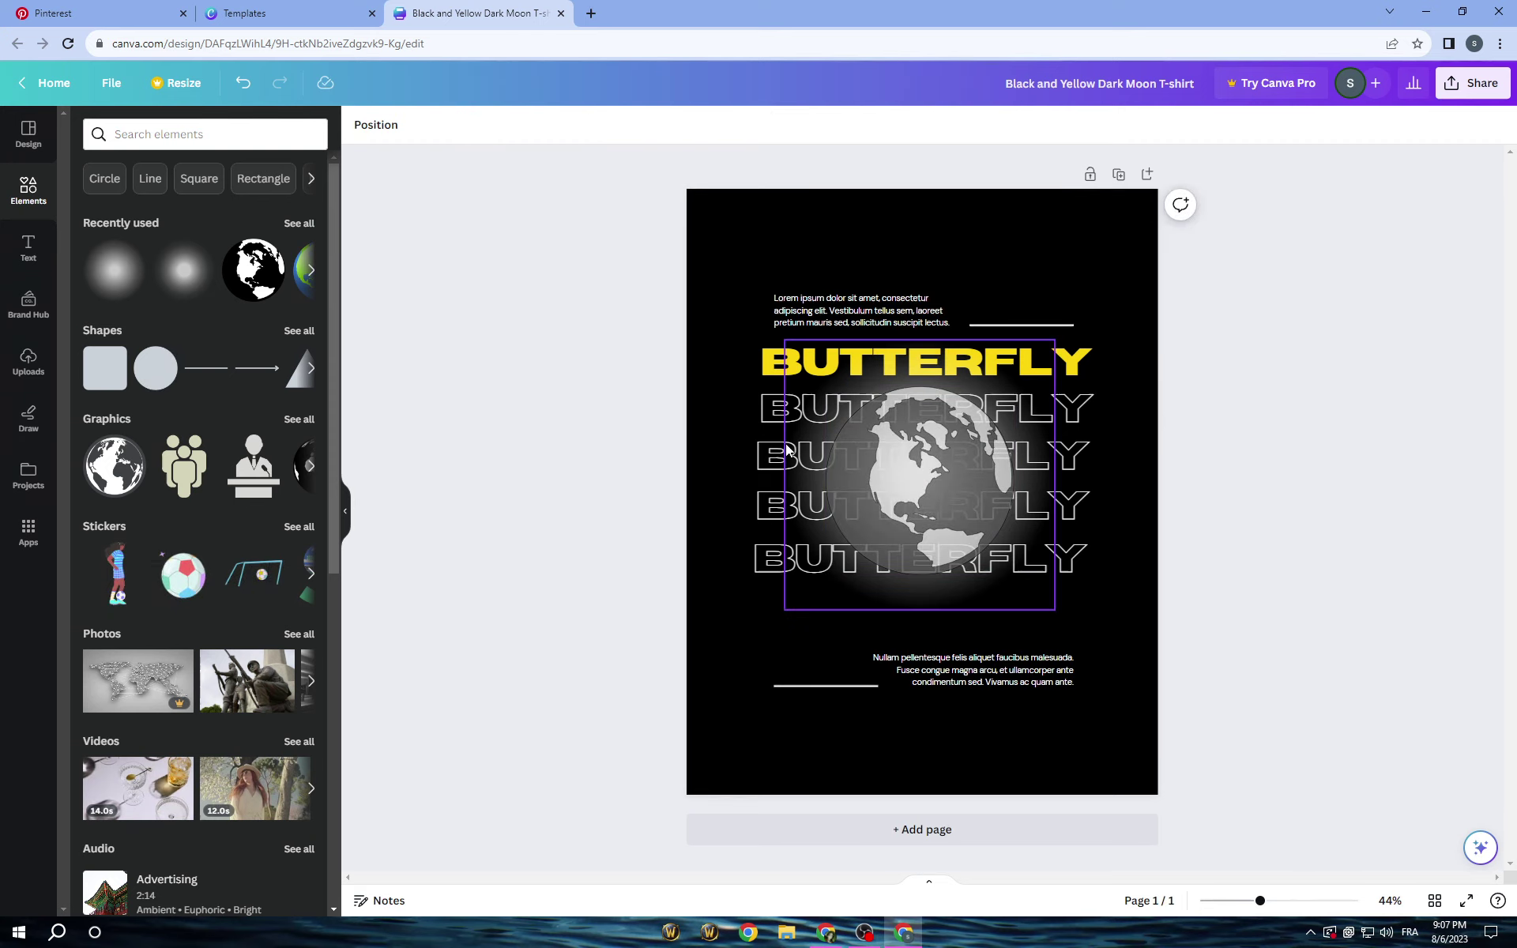
pyautogui.click(994, 365)
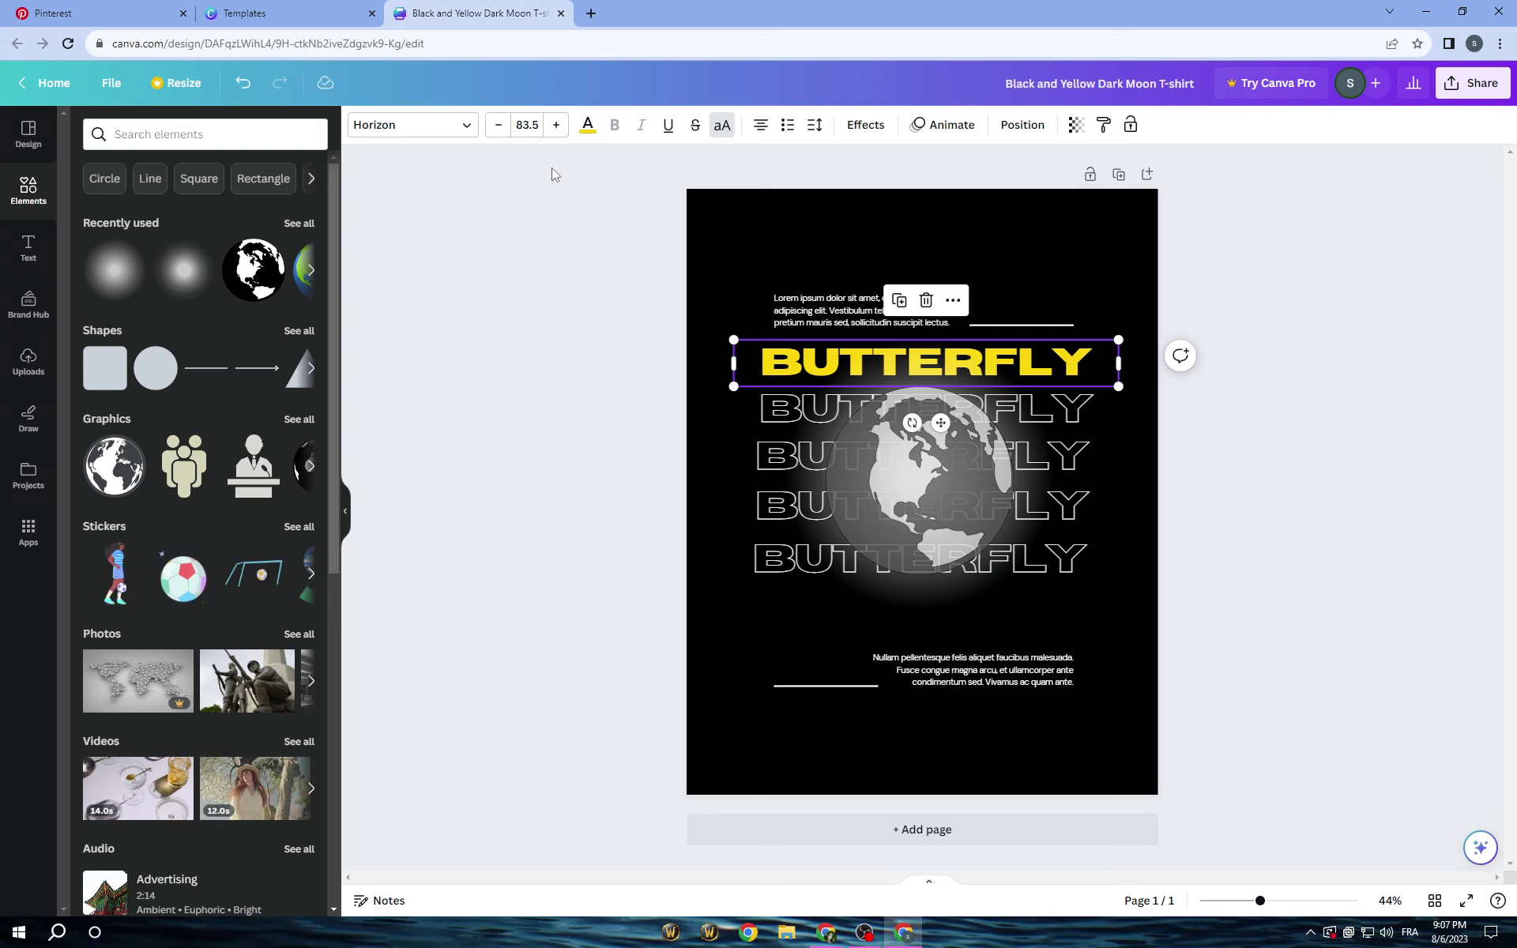
# Try white on the BUTTERFLY heading, then settle on the lavender purple Default colors swatch.
pyautogui.click(588, 126)
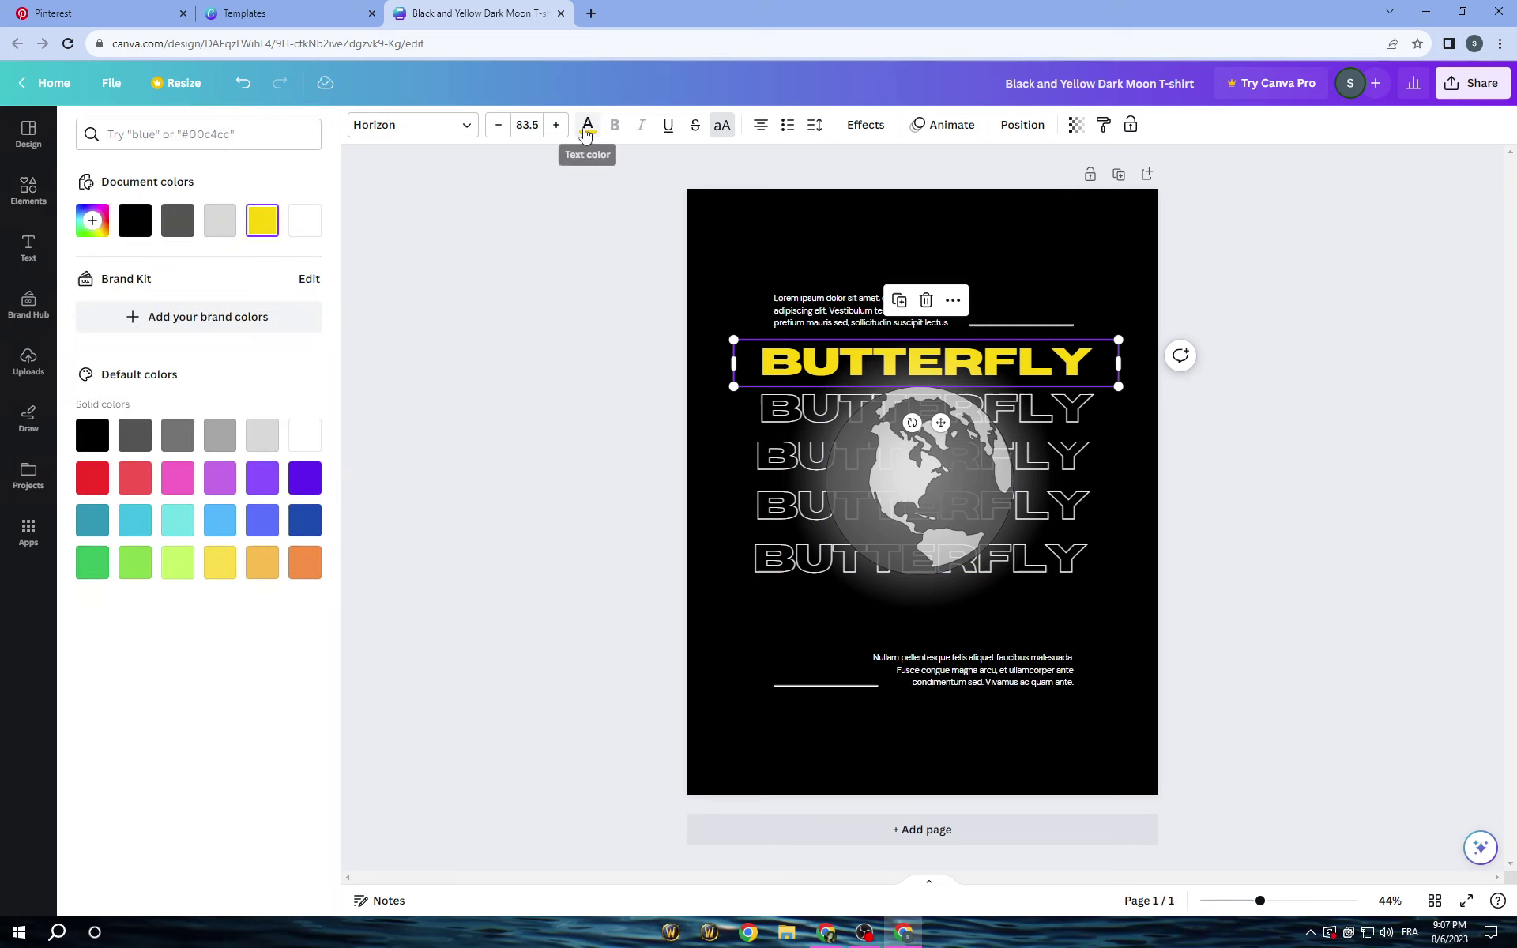
pyautogui.click(303, 223)
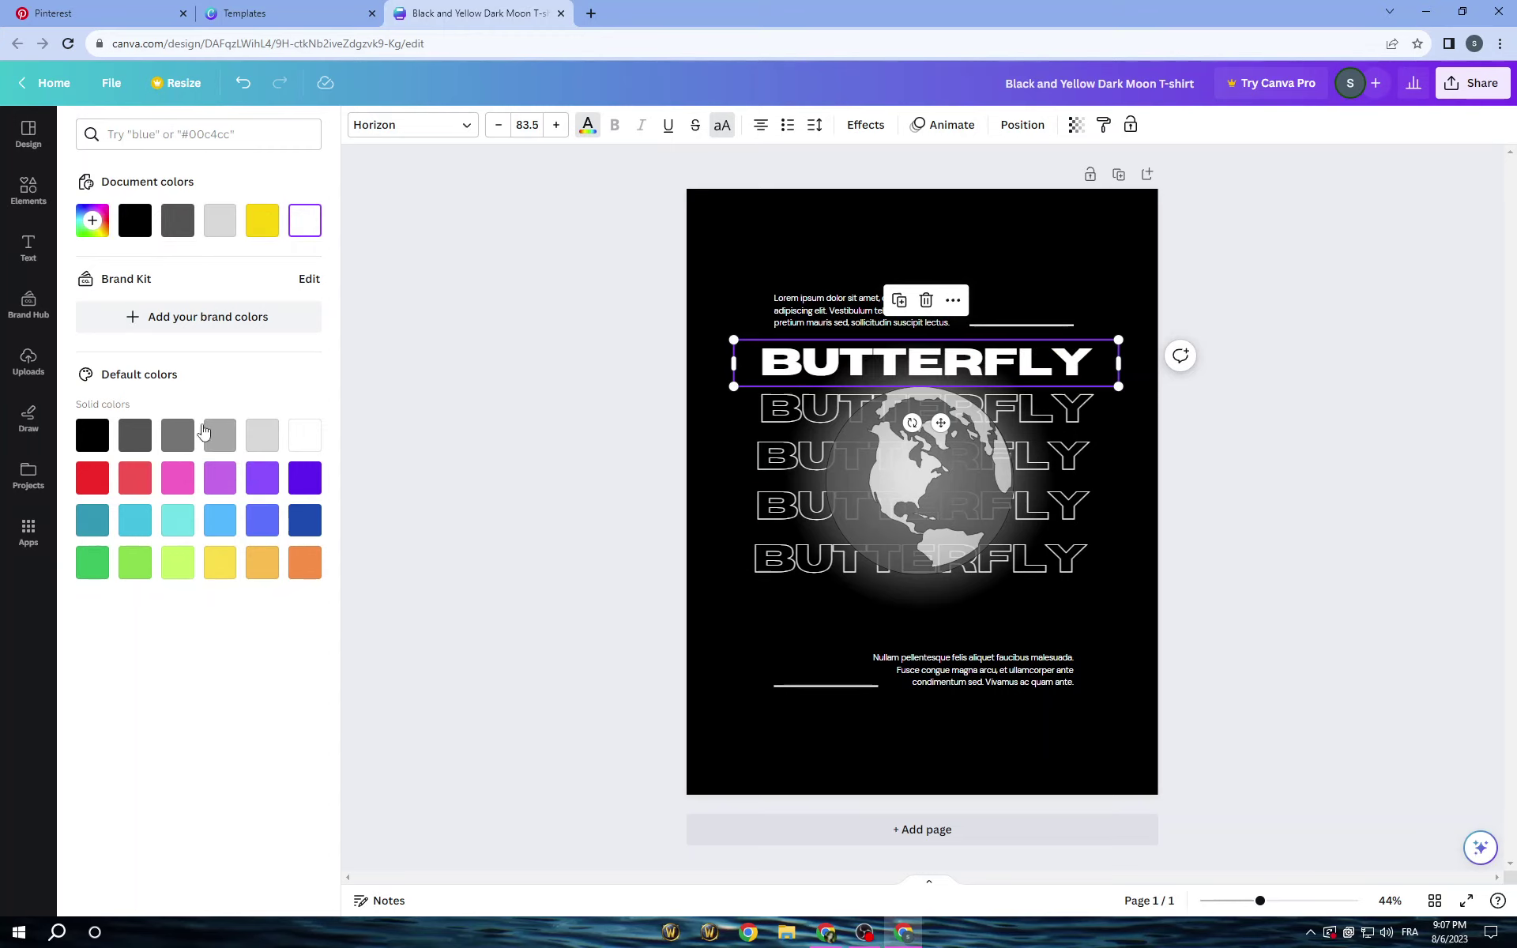
pyautogui.click(594, 444)
pyautogui.click(595, 444)
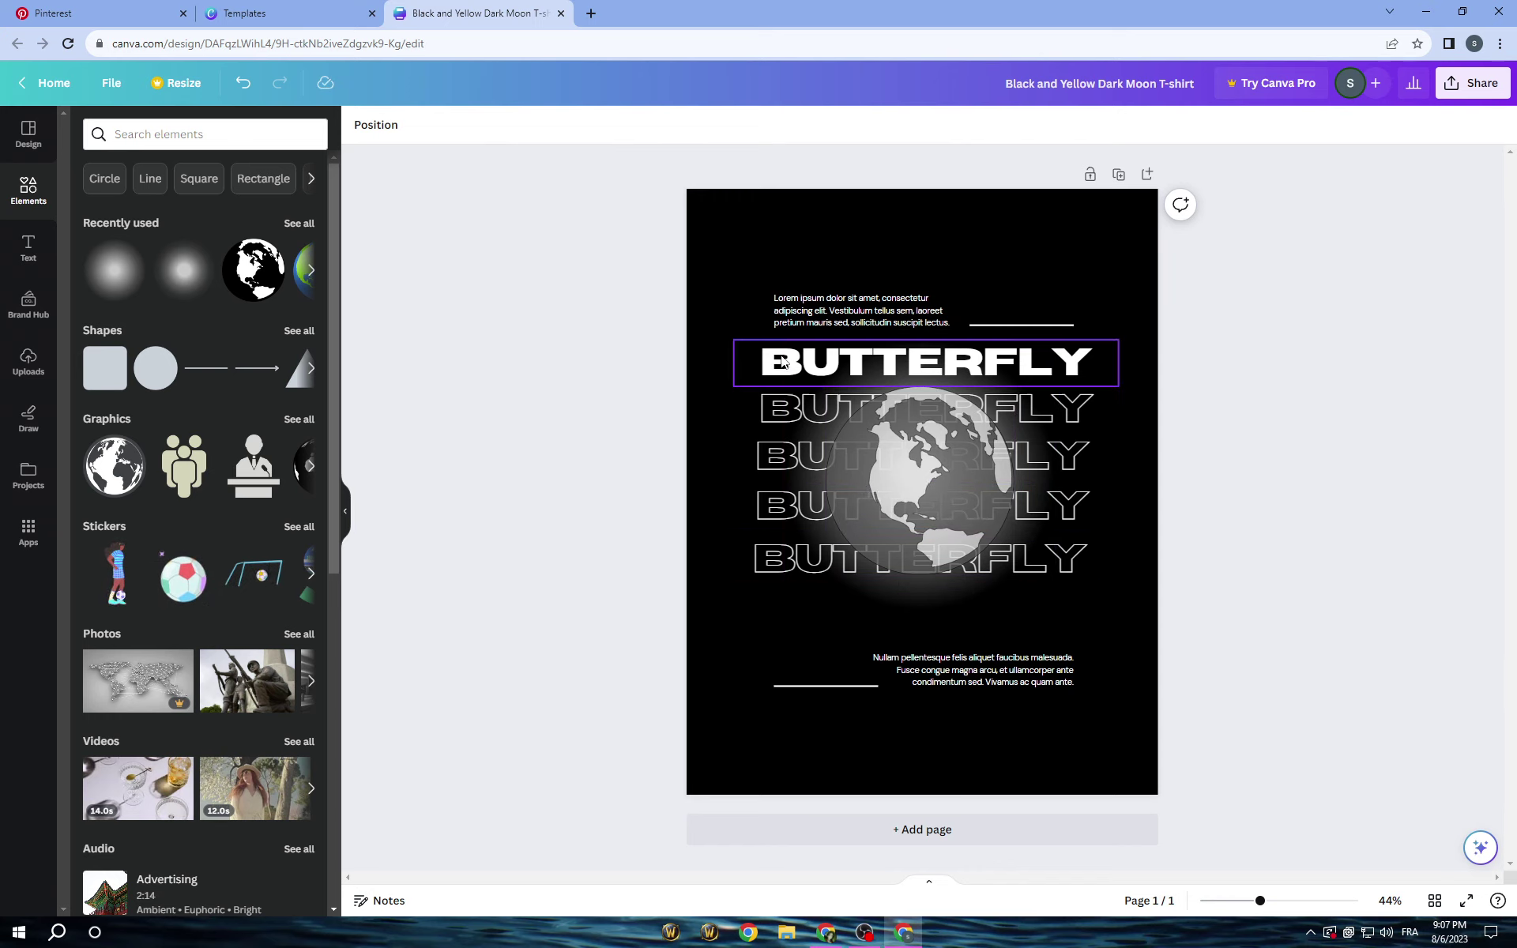
pyautogui.click(829, 364)
pyautogui.click(588, 128)
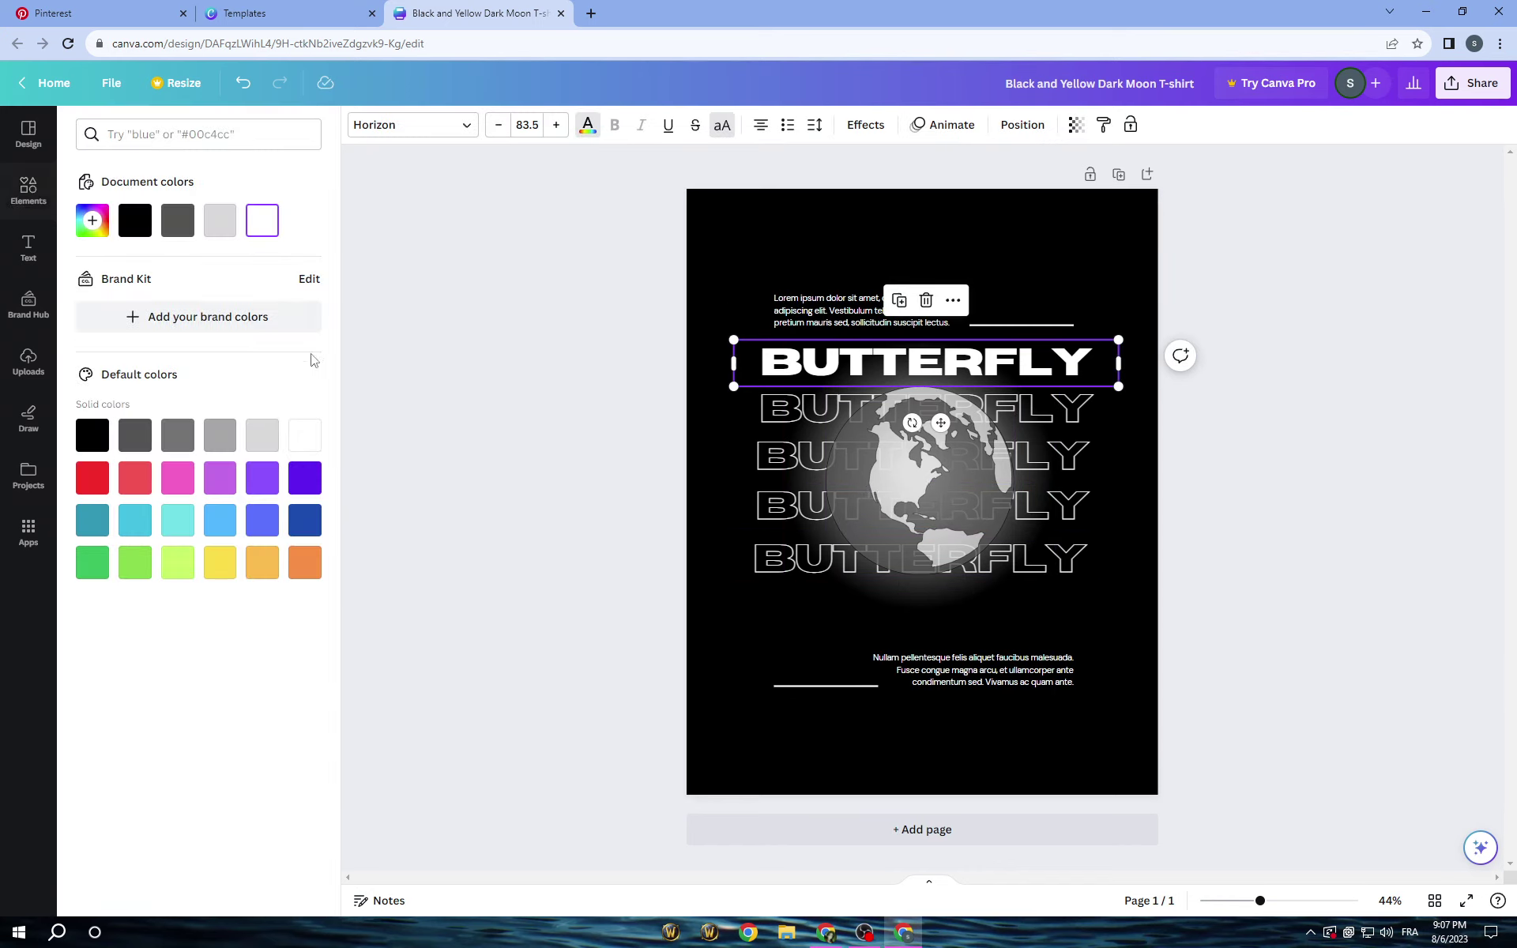
pyautogui.click(225, 480)
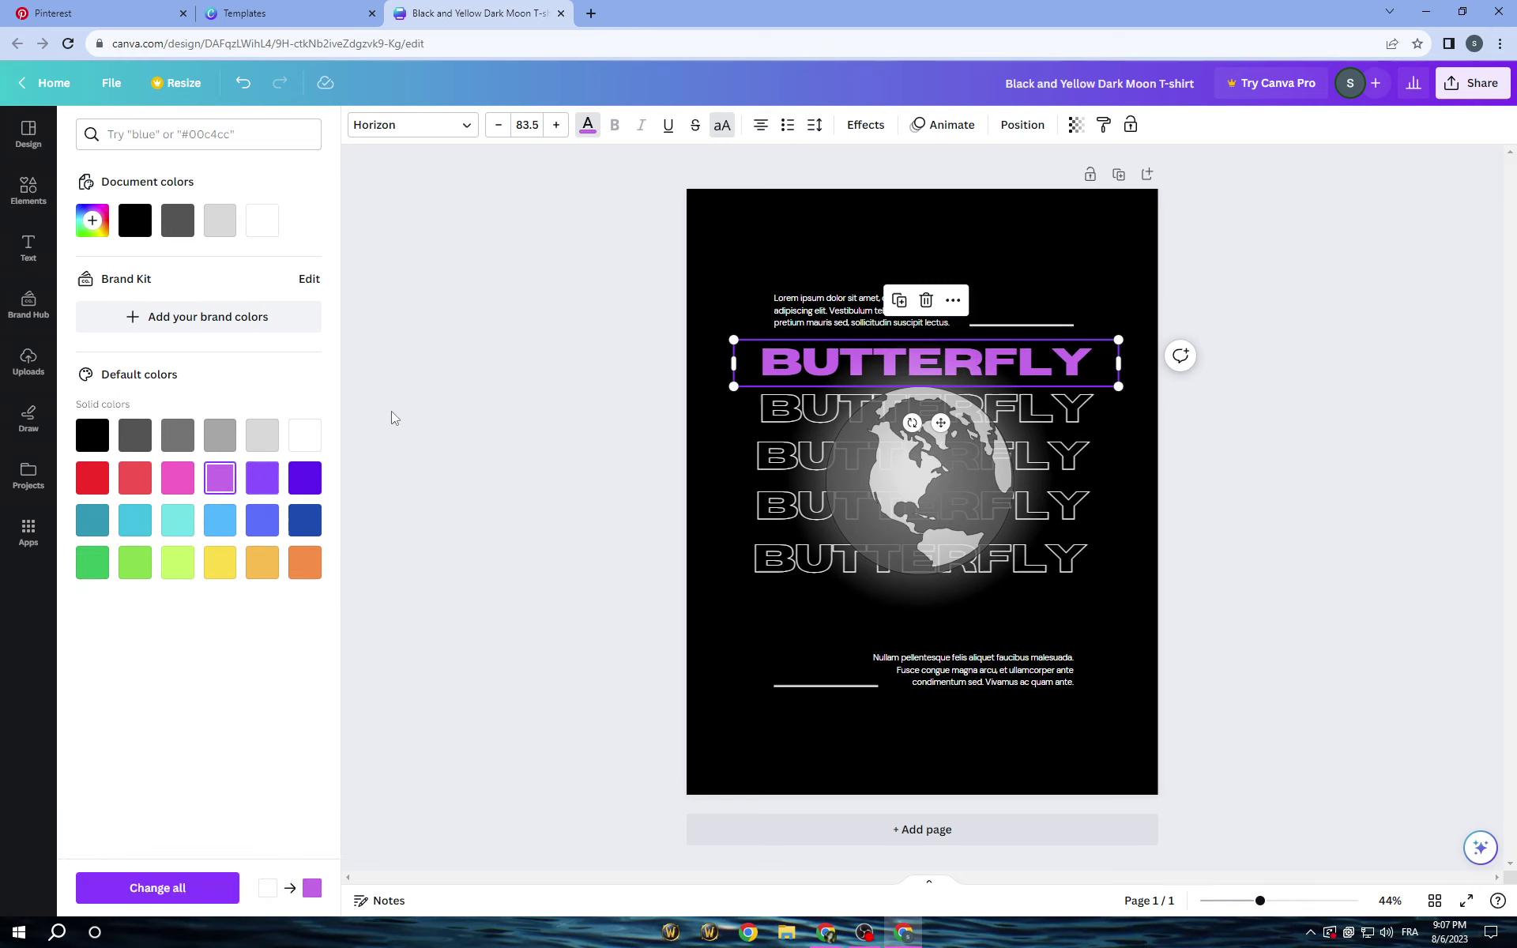
pyautogui.press('Escape')
pyautogui.press('Escape')
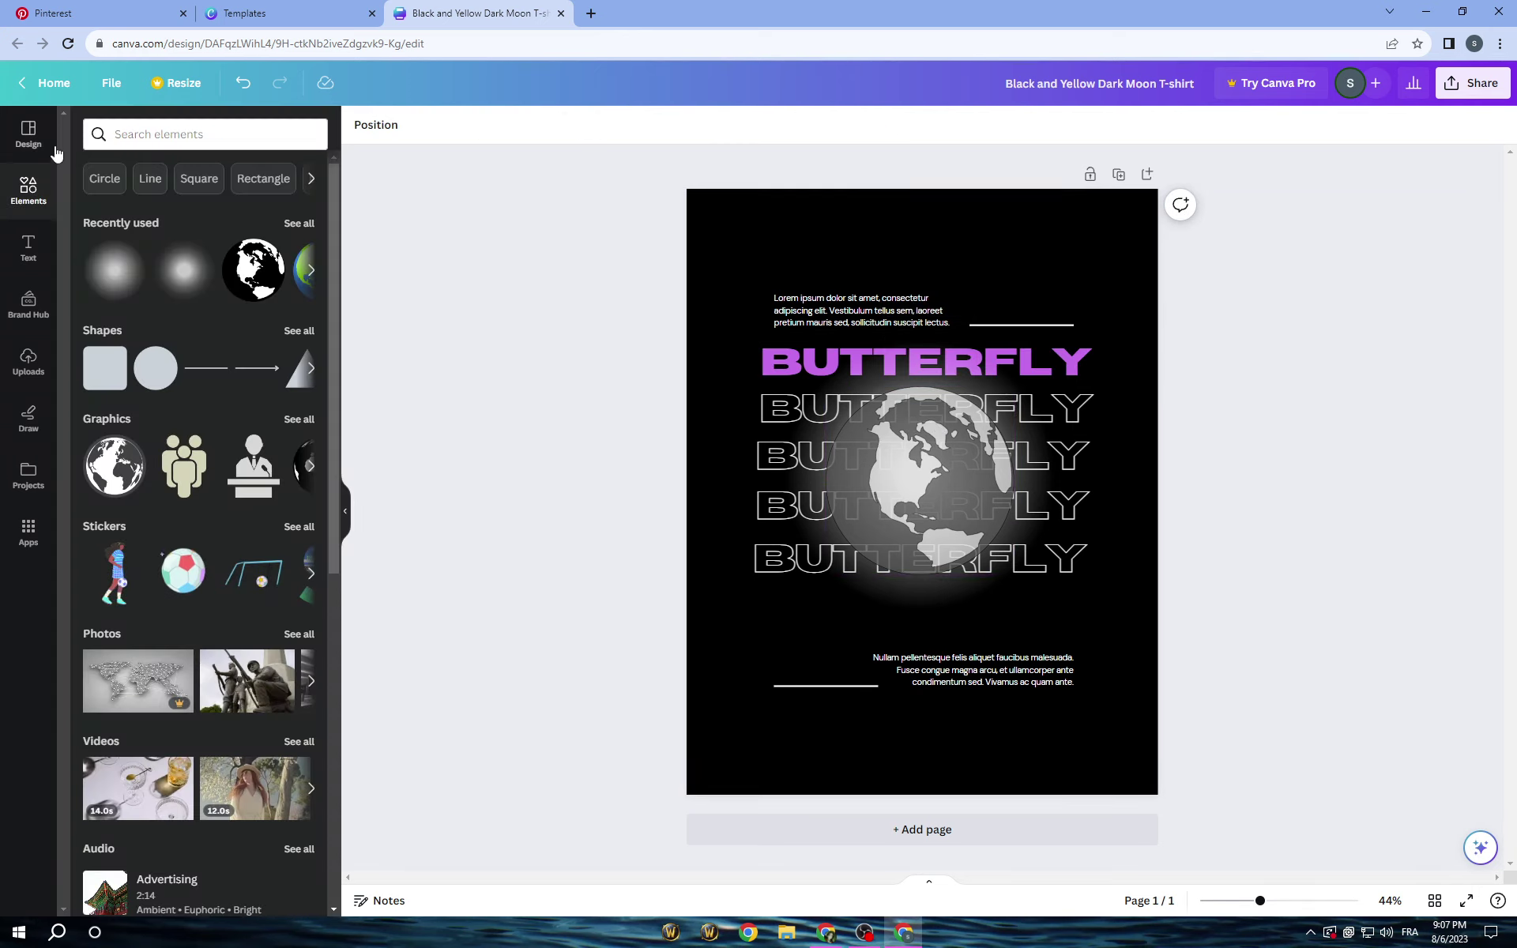
# Search Elements for 'butterfly' and add the black butterfly silhouette graphic.
pyautogui.click(142, 145)
pyautogui.write('butt')
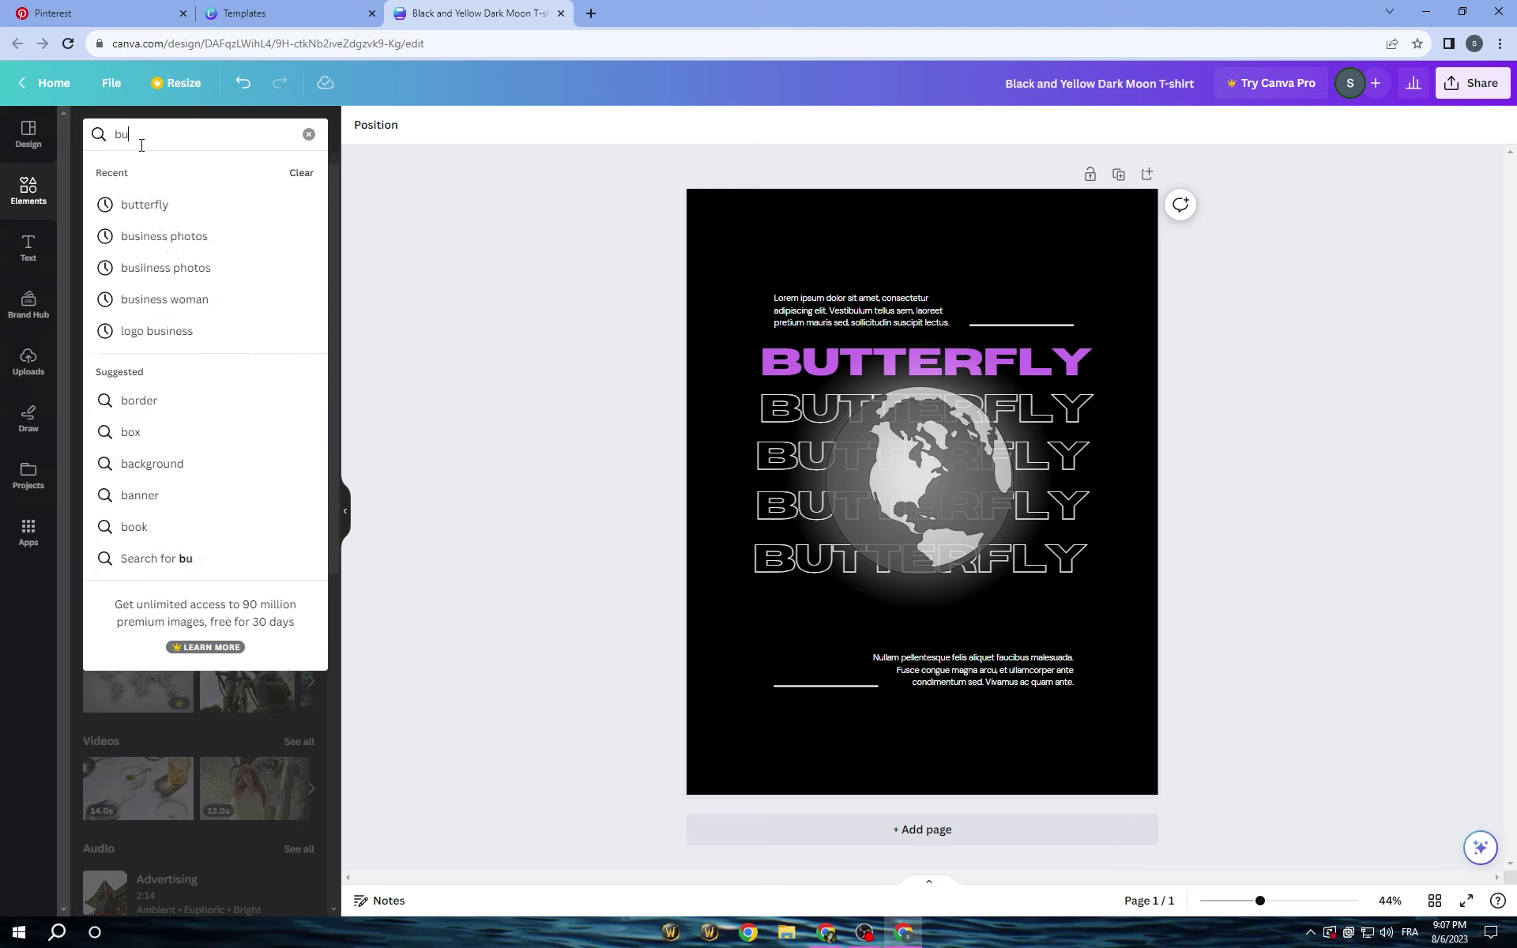
pyautogui.click(188, 209)
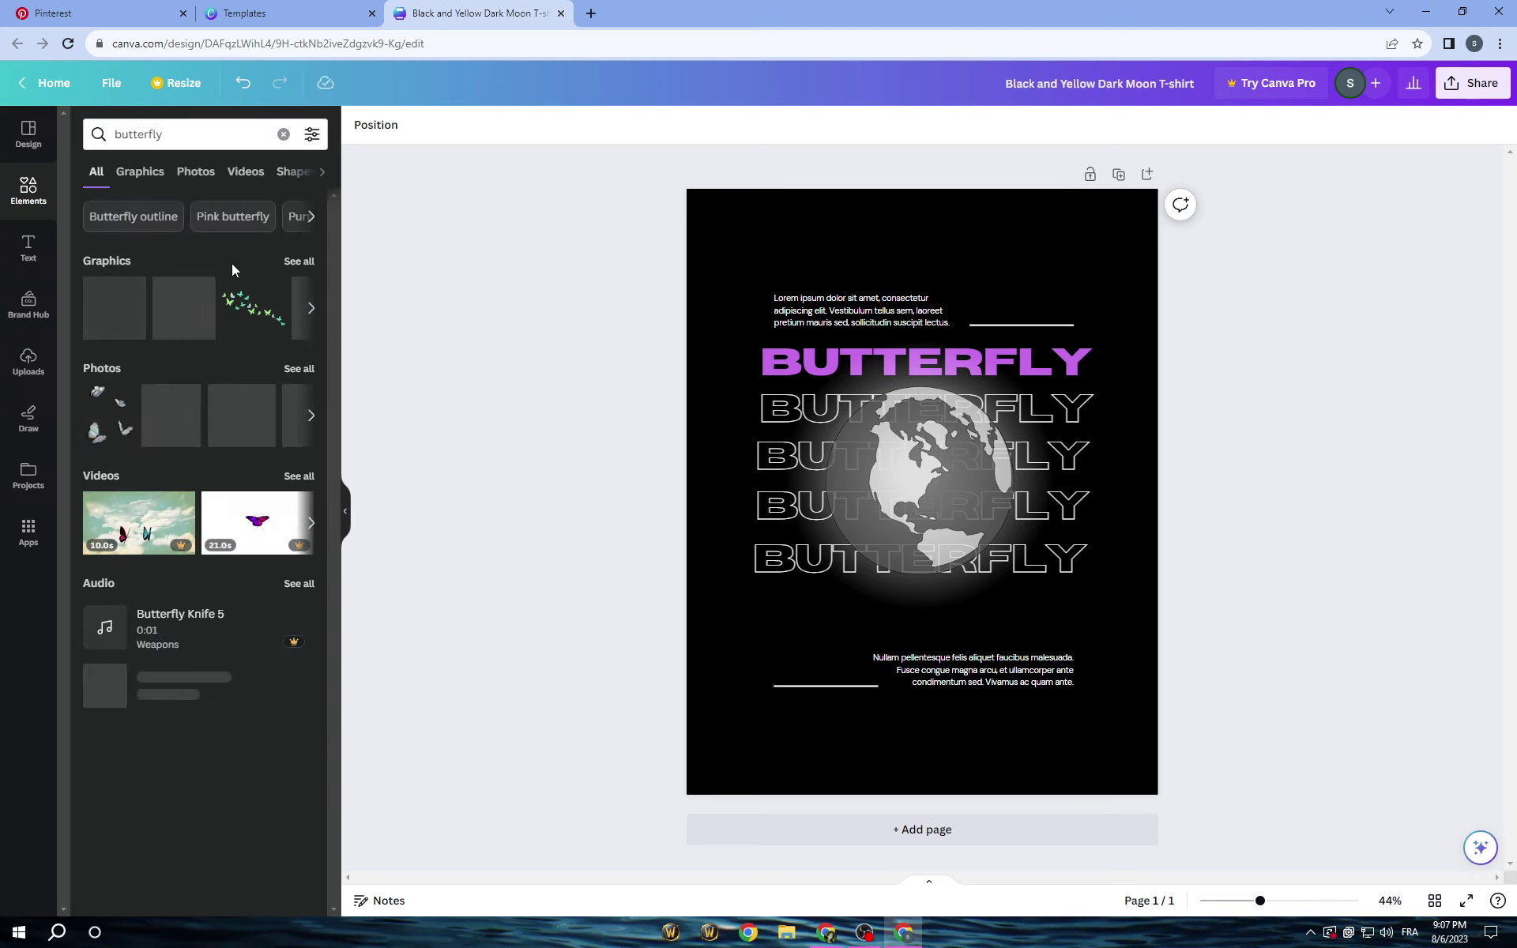
pyautogui.click(298, 261)
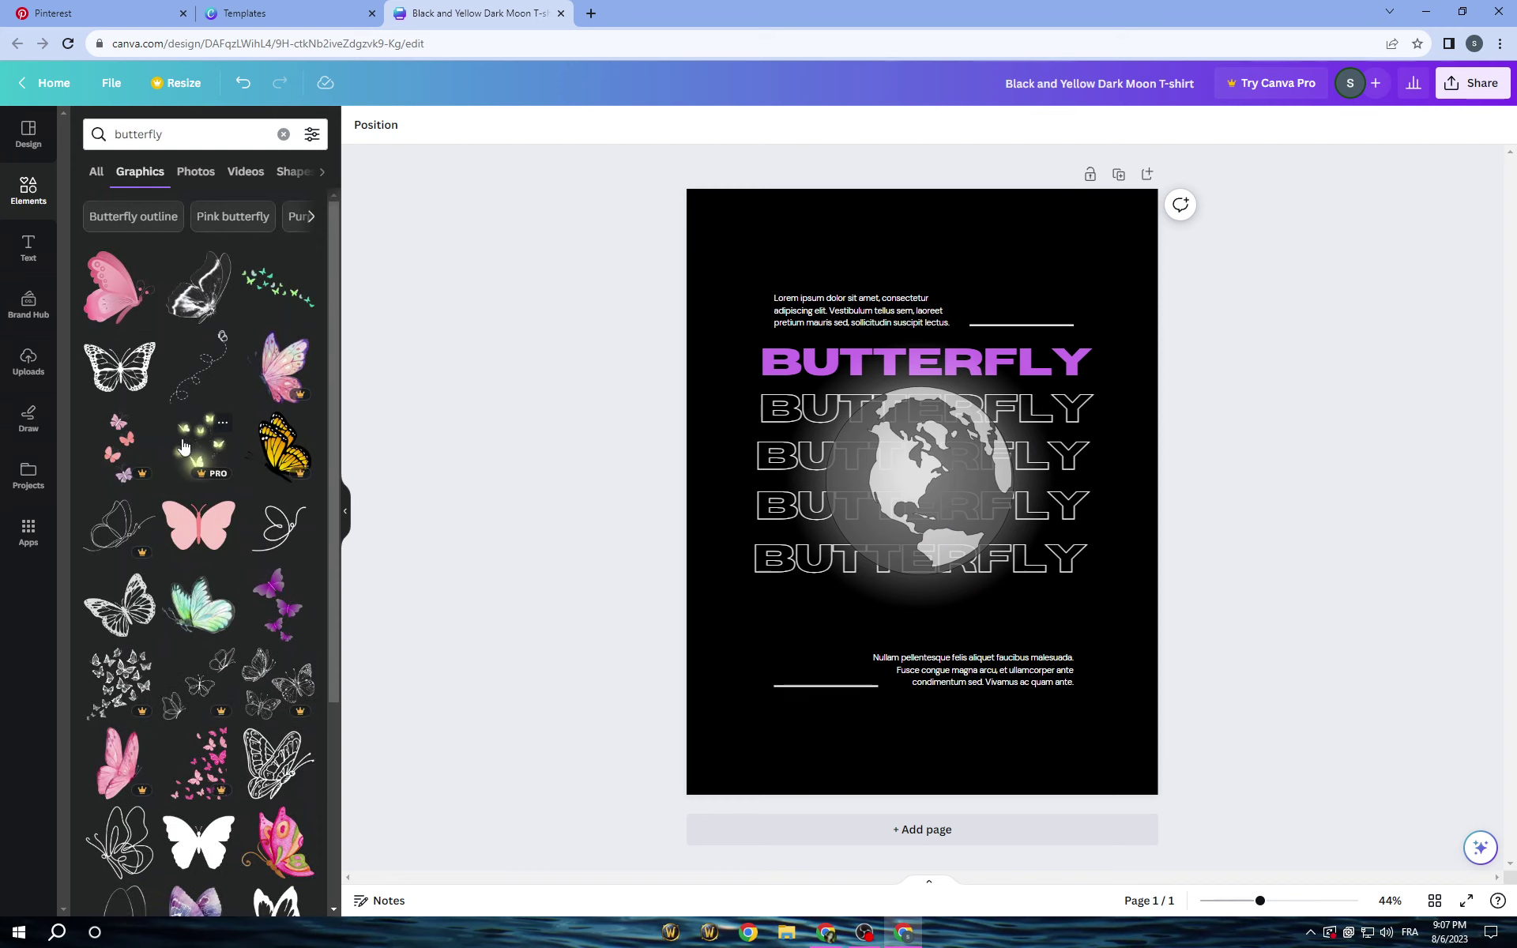
pyautogui.scroll(-1, 183, 446)
pyautogui.scroll(-3, 181, 452)
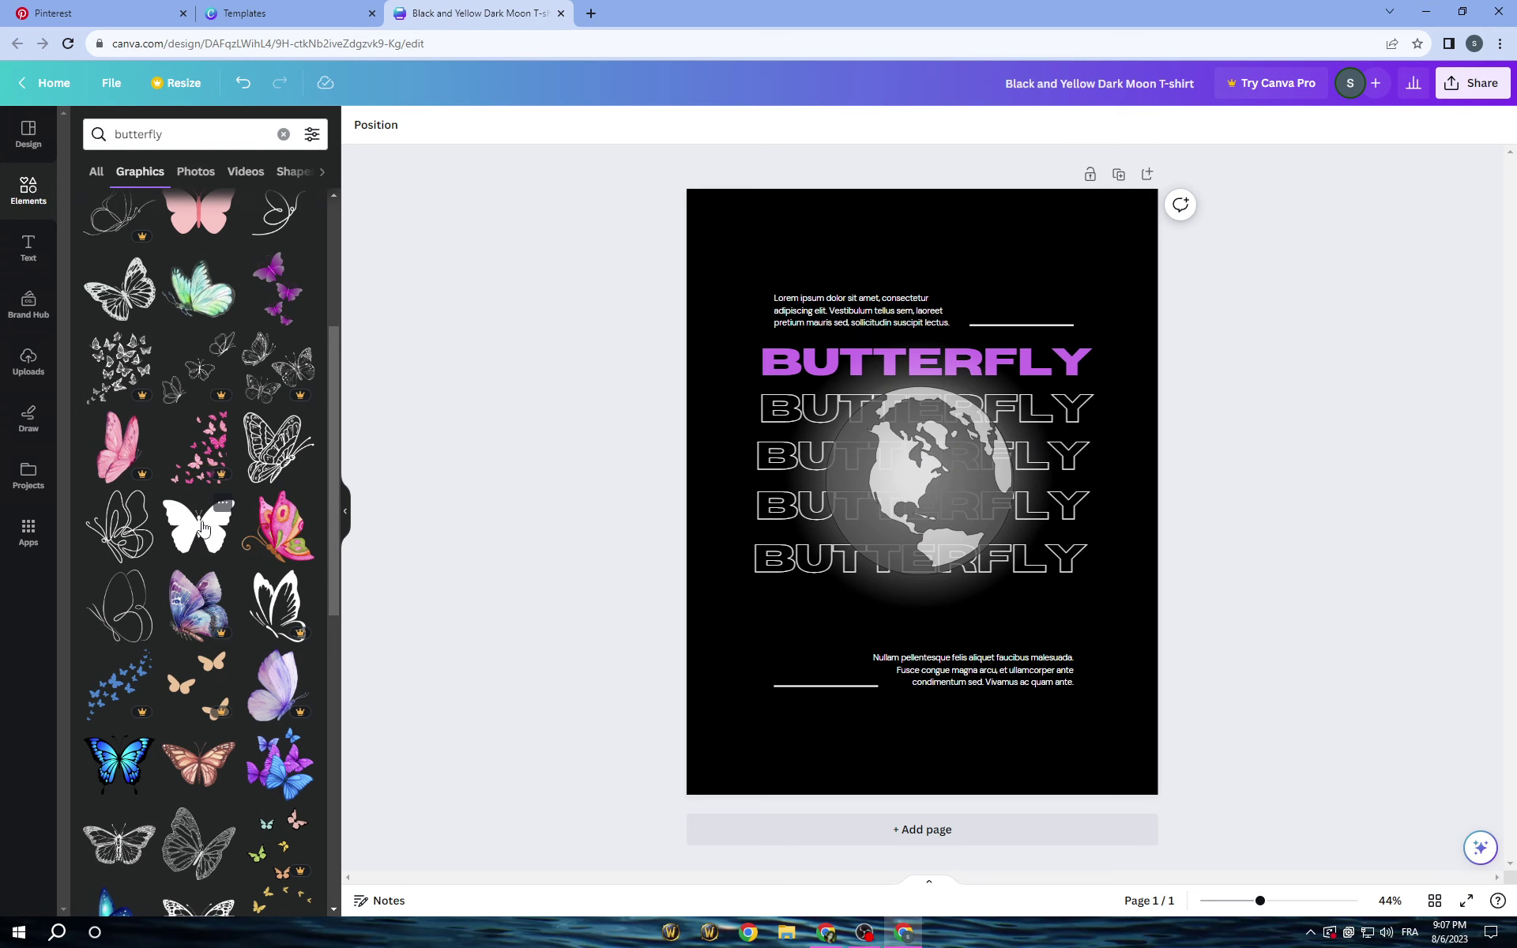
pyautogui.click(194, 535)
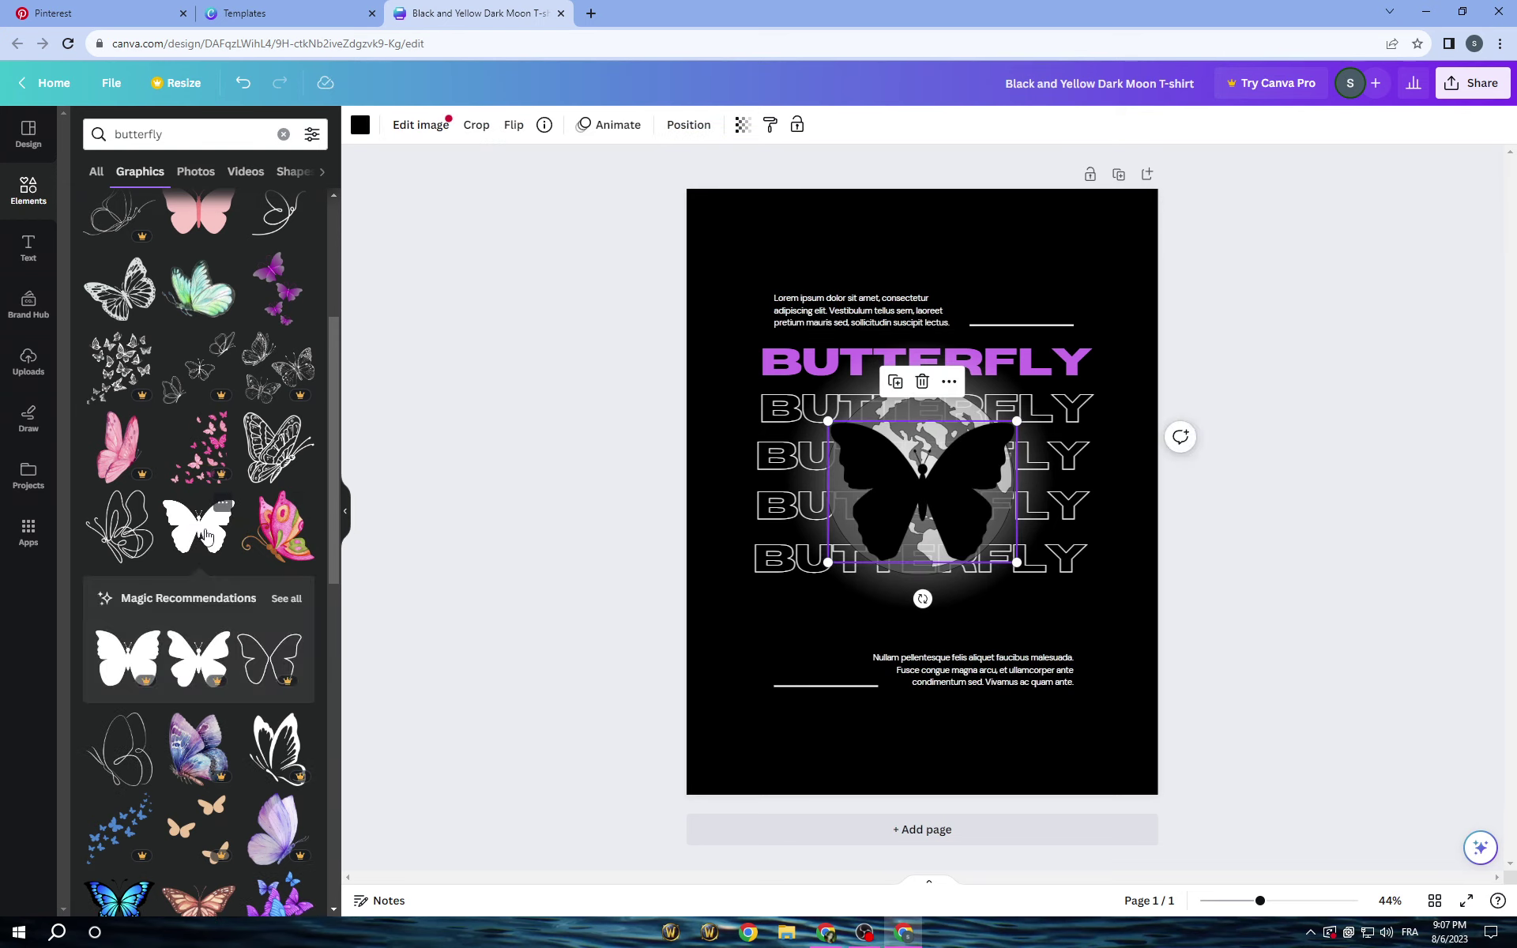
pyautogui.click(285, 603)
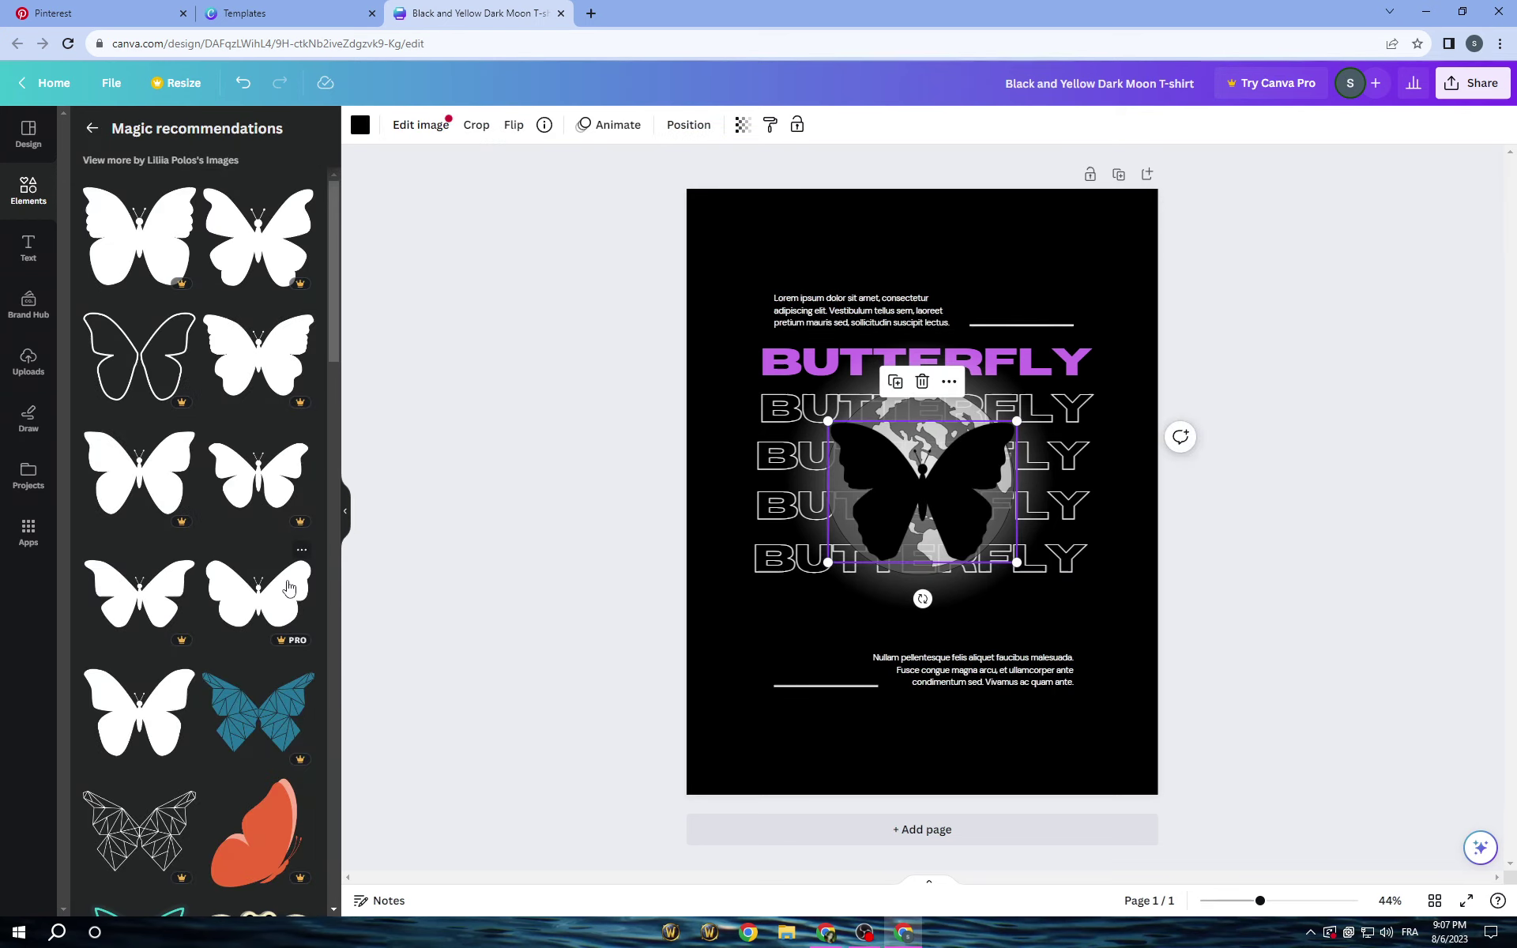
pyautogui.scroll(-3, 290, 427)
pyautogui.scroll(-2, 289, 428)
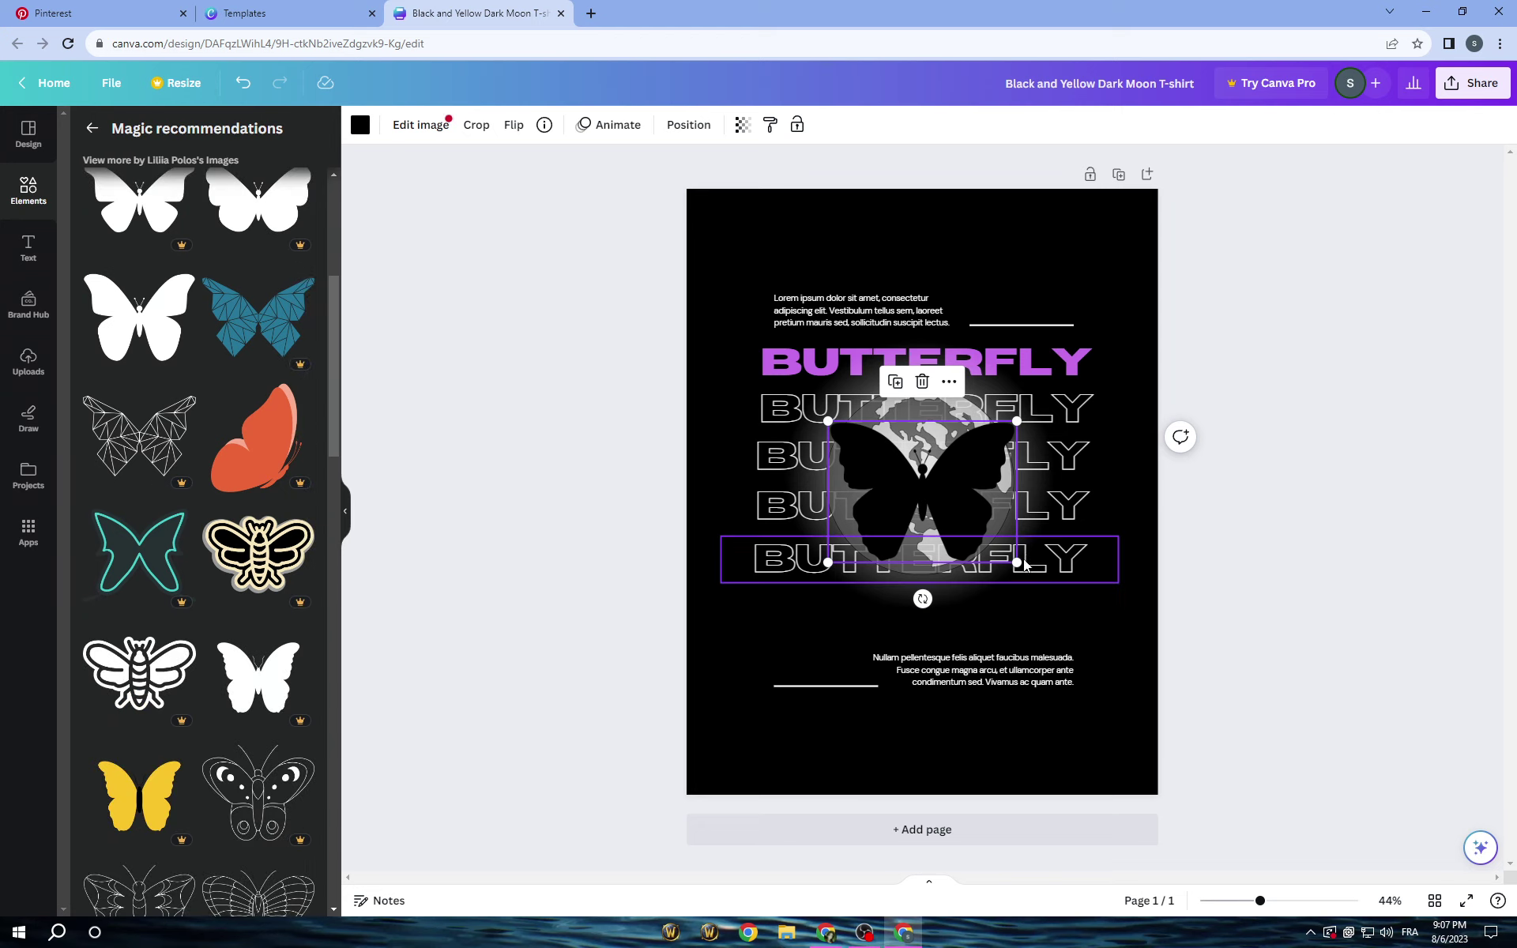
# Shrink the butterfly silhouette and centre it on the gray globe.
pyautogui.moveTo(1024, 564); pyautogui.dragTo(965, 523)
pyautogui.moveTo(877, 463)
pyautogui.mouseDown()
pyautogui.moveTo(917, 467)
pyautogui.moveTo(902, 474)
pyautogui.mouseUp()
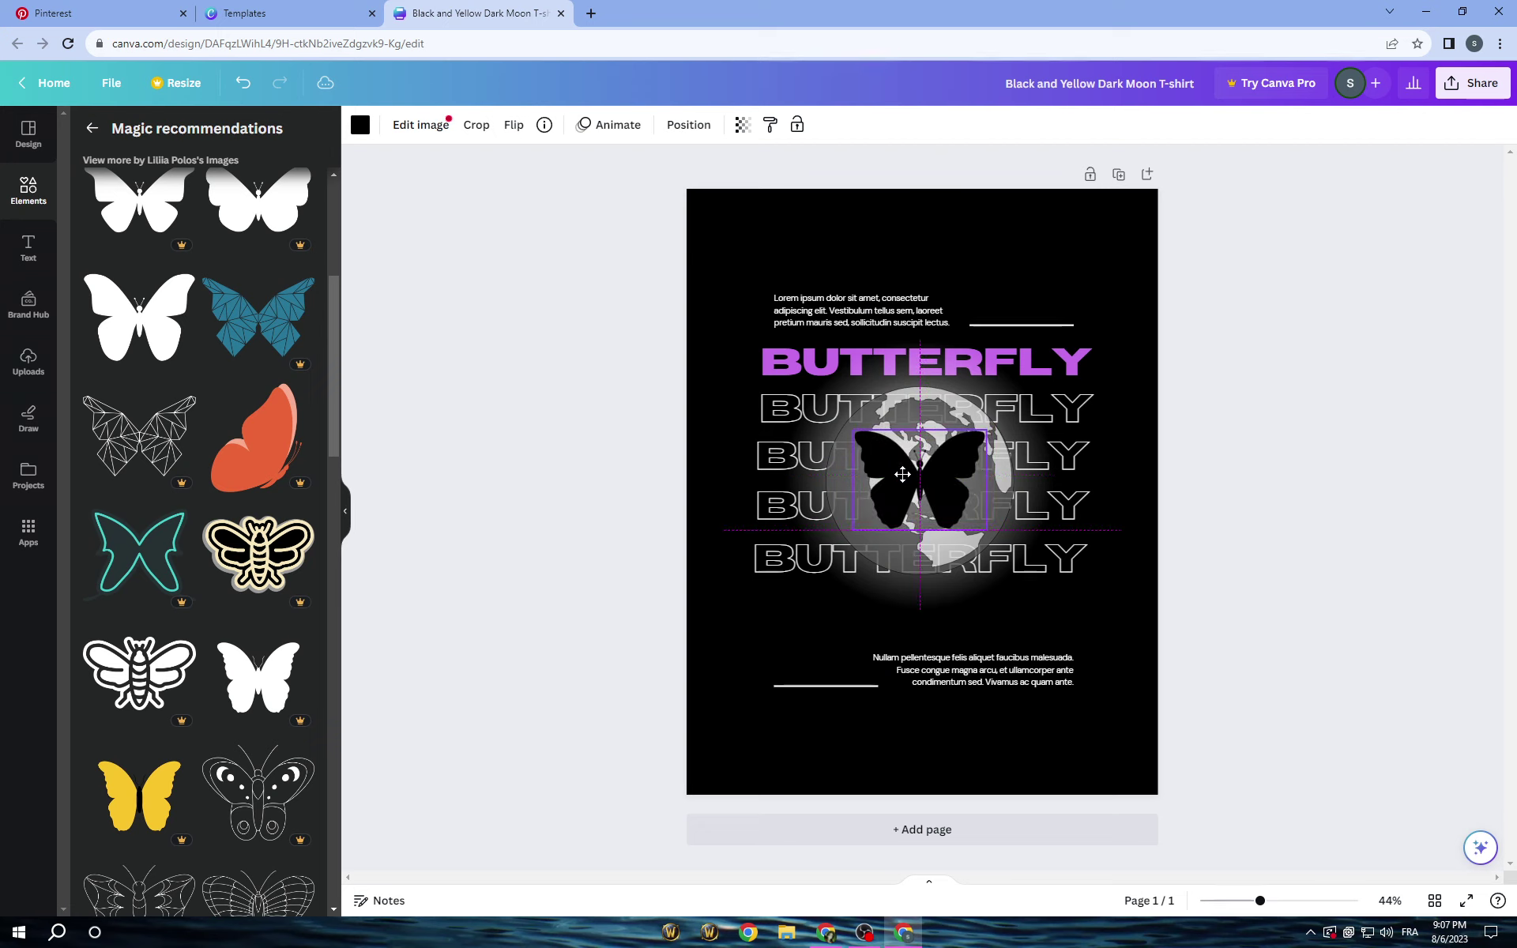
pyautogui.click(495, 435)
pyautogui.click(955, 507)
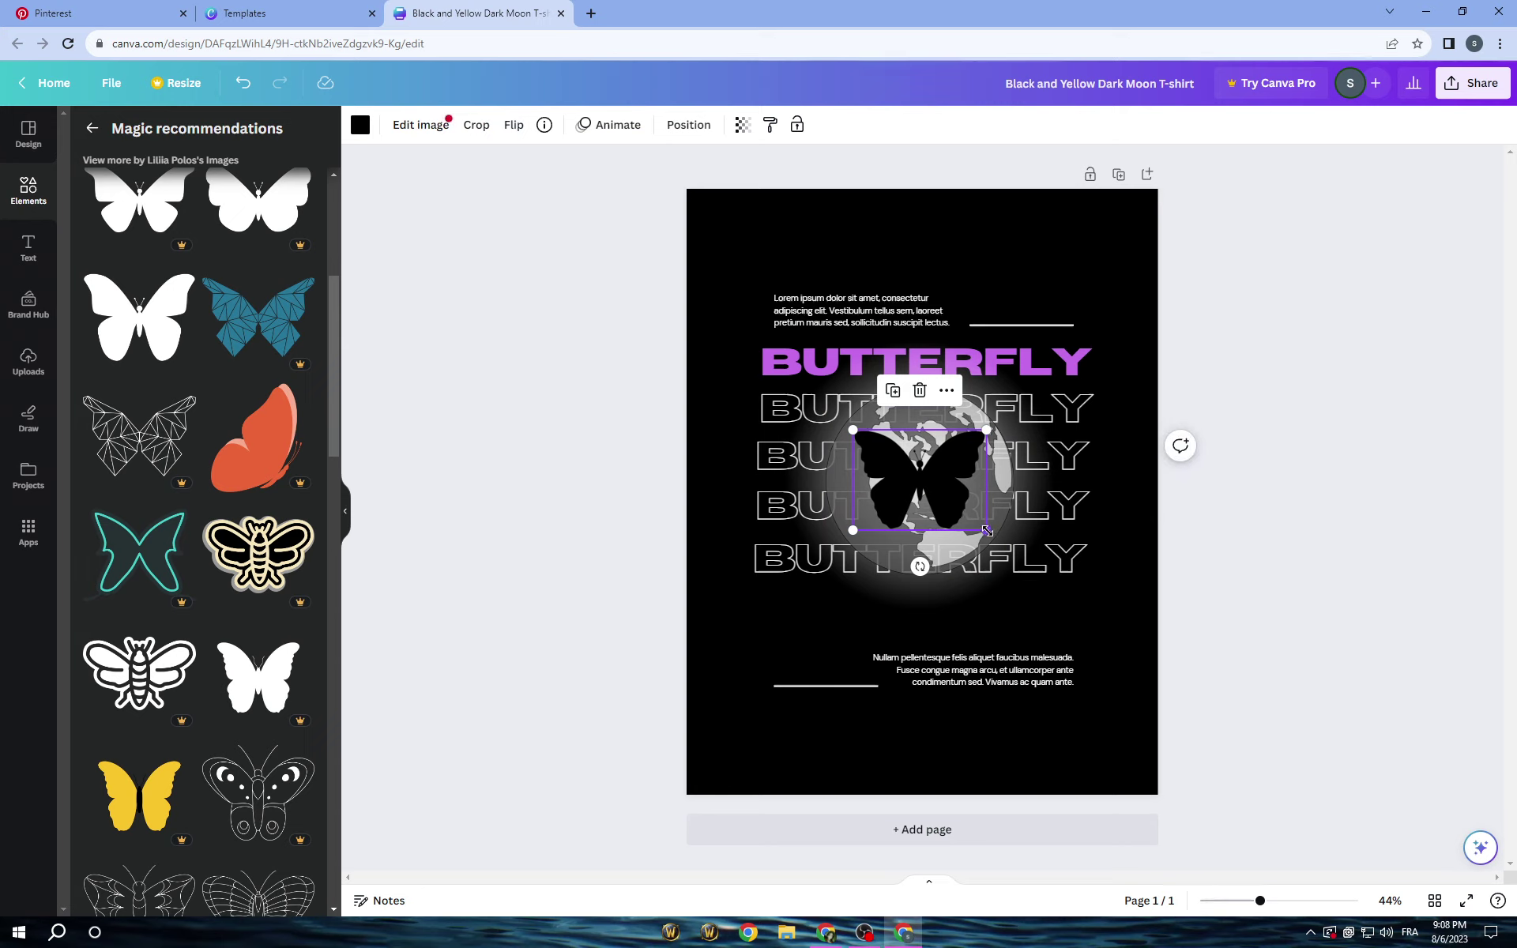
pyautogui.moveTo(918, 490); pyautogui.dragTo(913, 488)
# Make the short top line and the lower line purple.
pyautogui.click(590, 457)
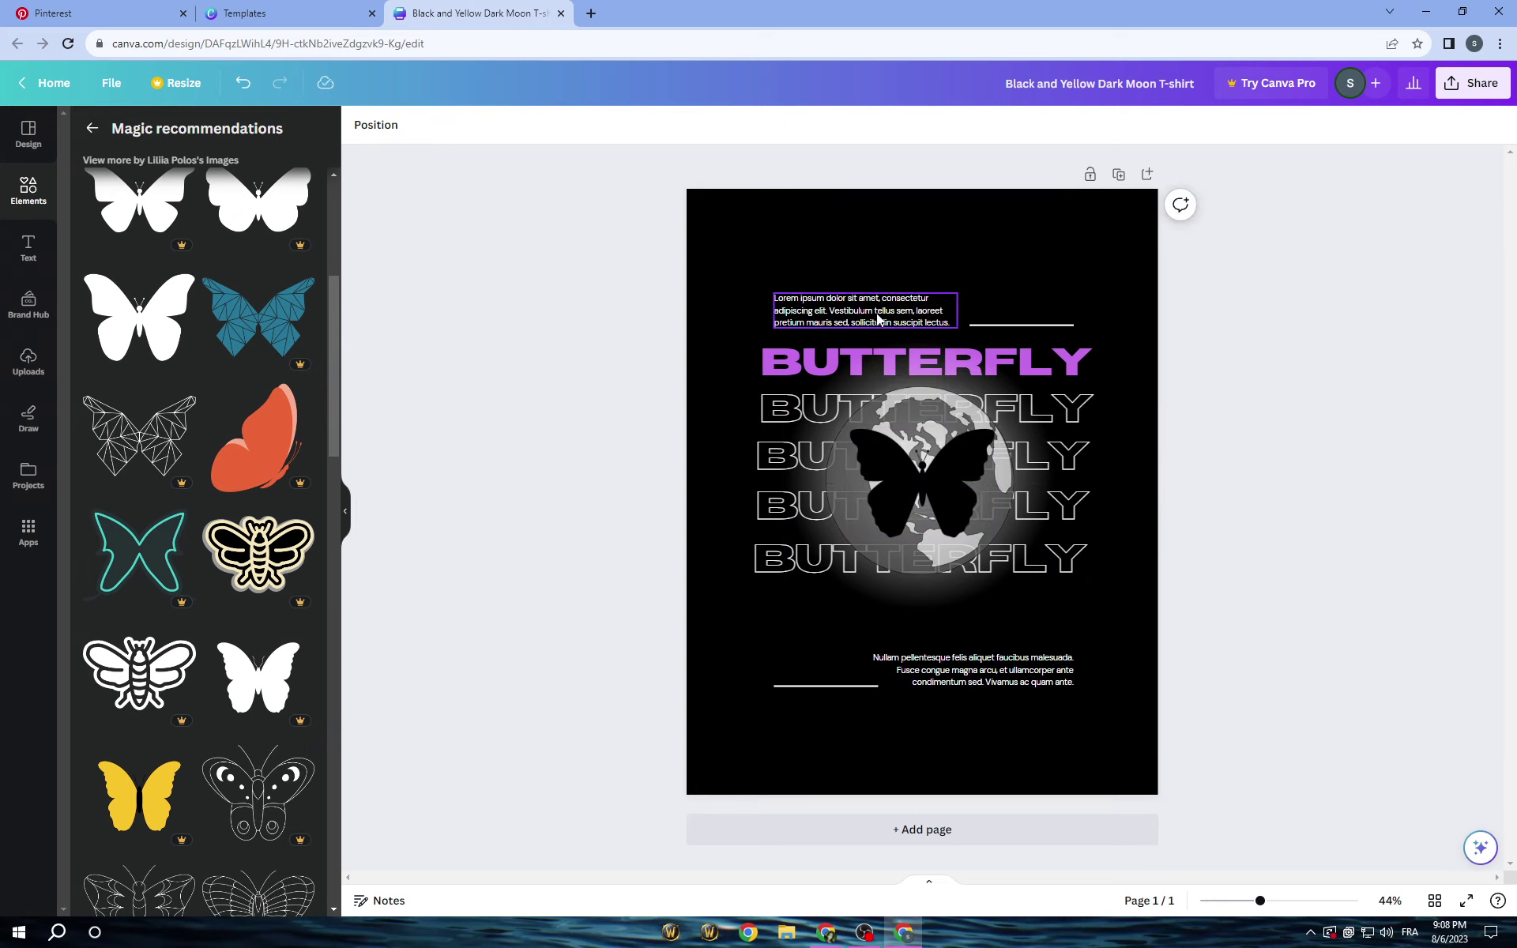
pyautogui.click(994, 323)
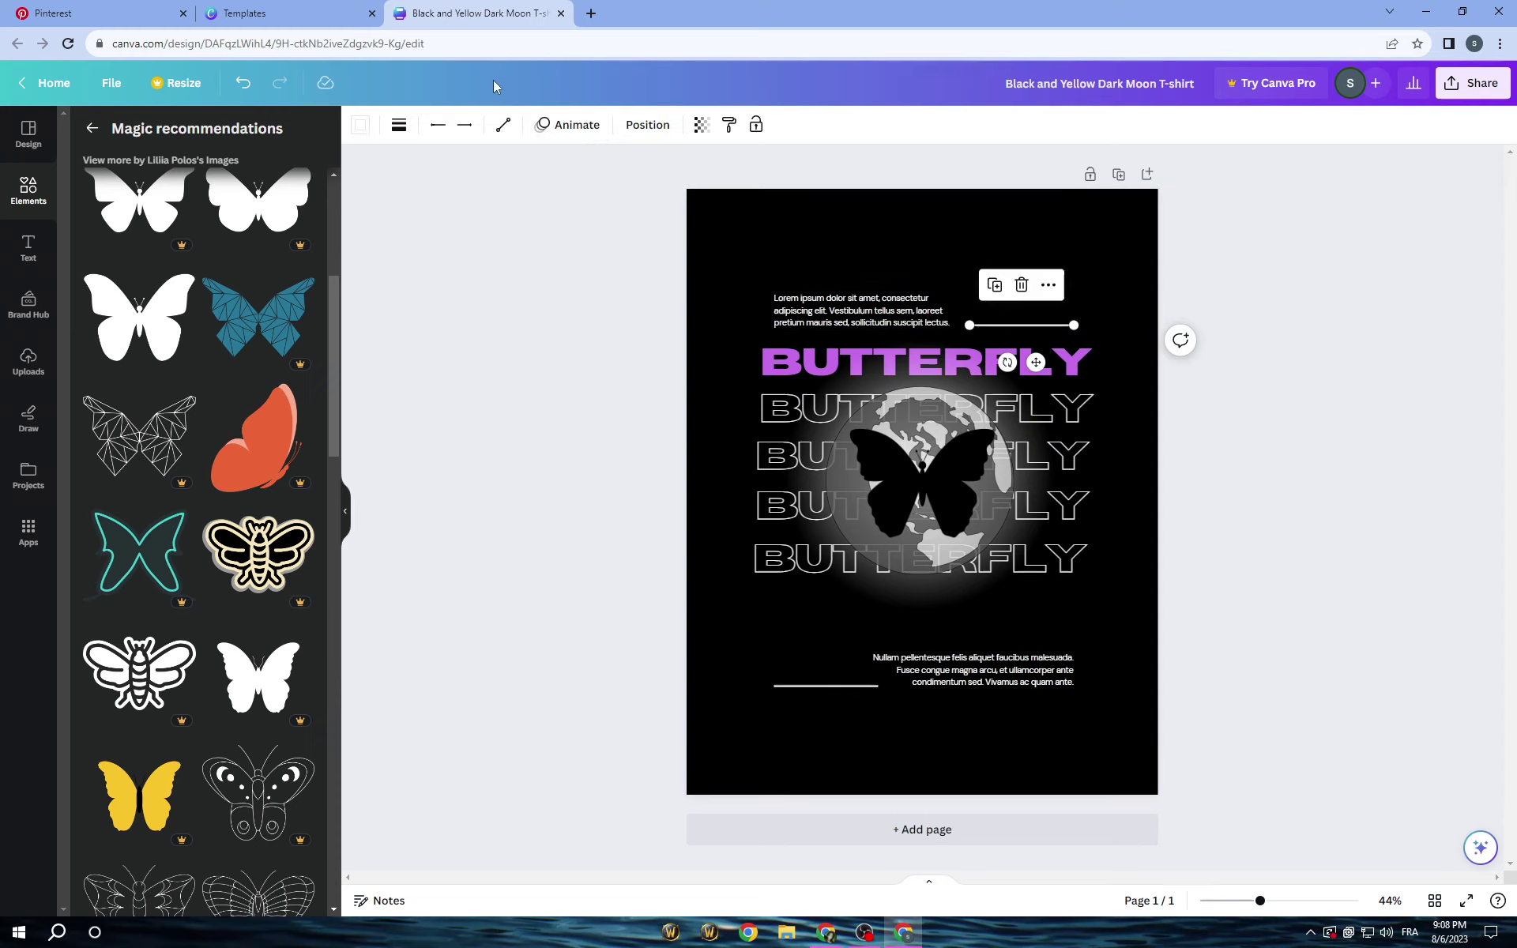
pyautogui.click(361, 125)
pyautogui.click(219, 220)
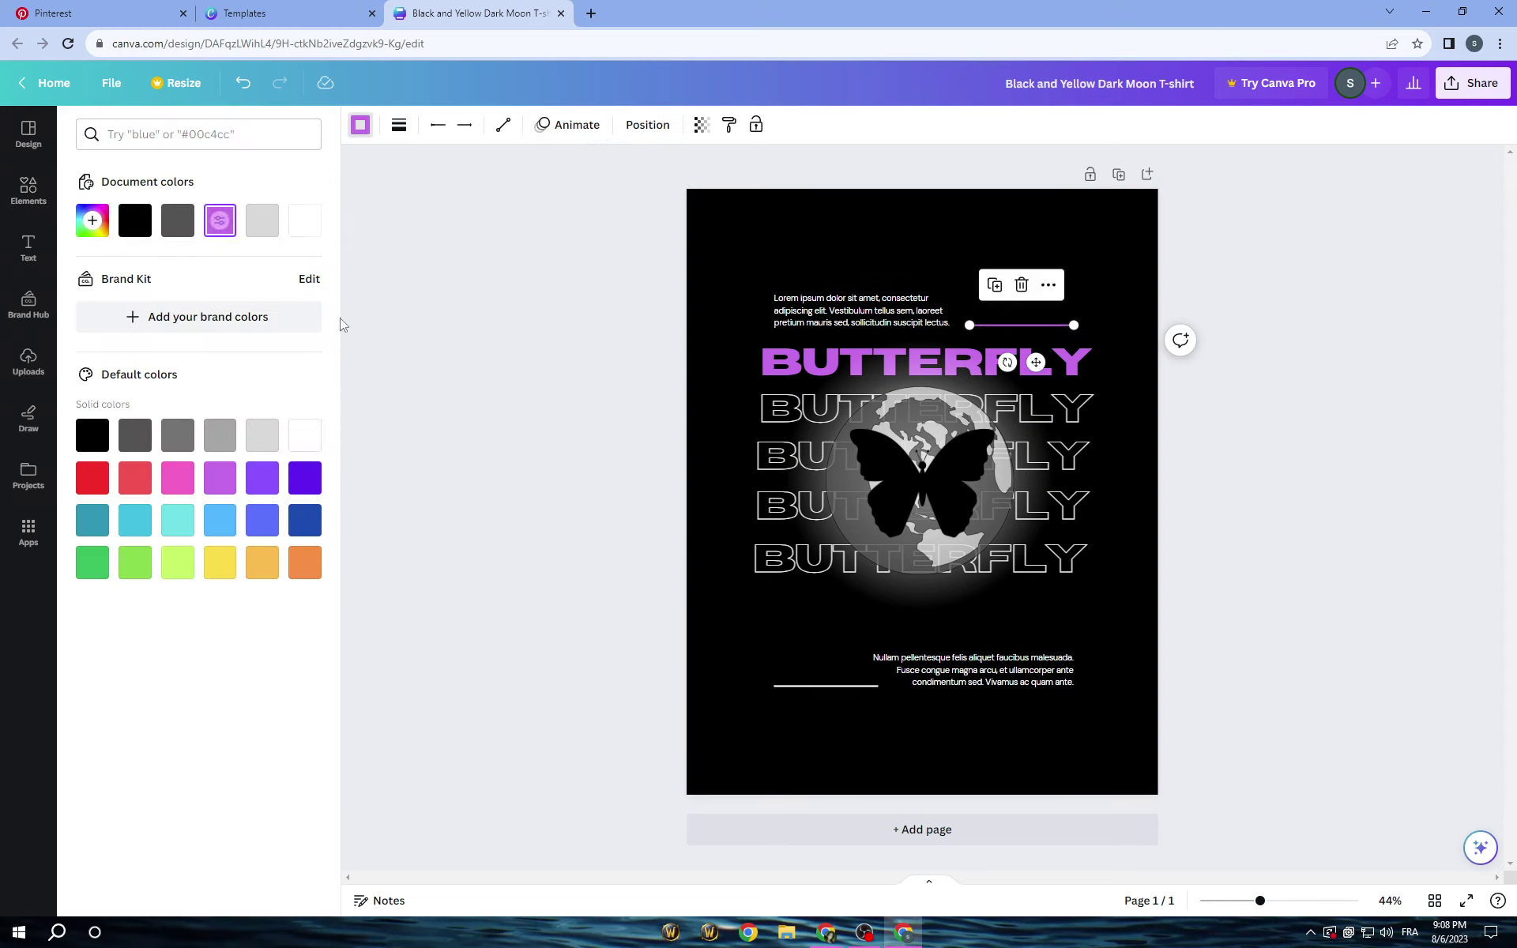
pyautogui.click(813, 687)
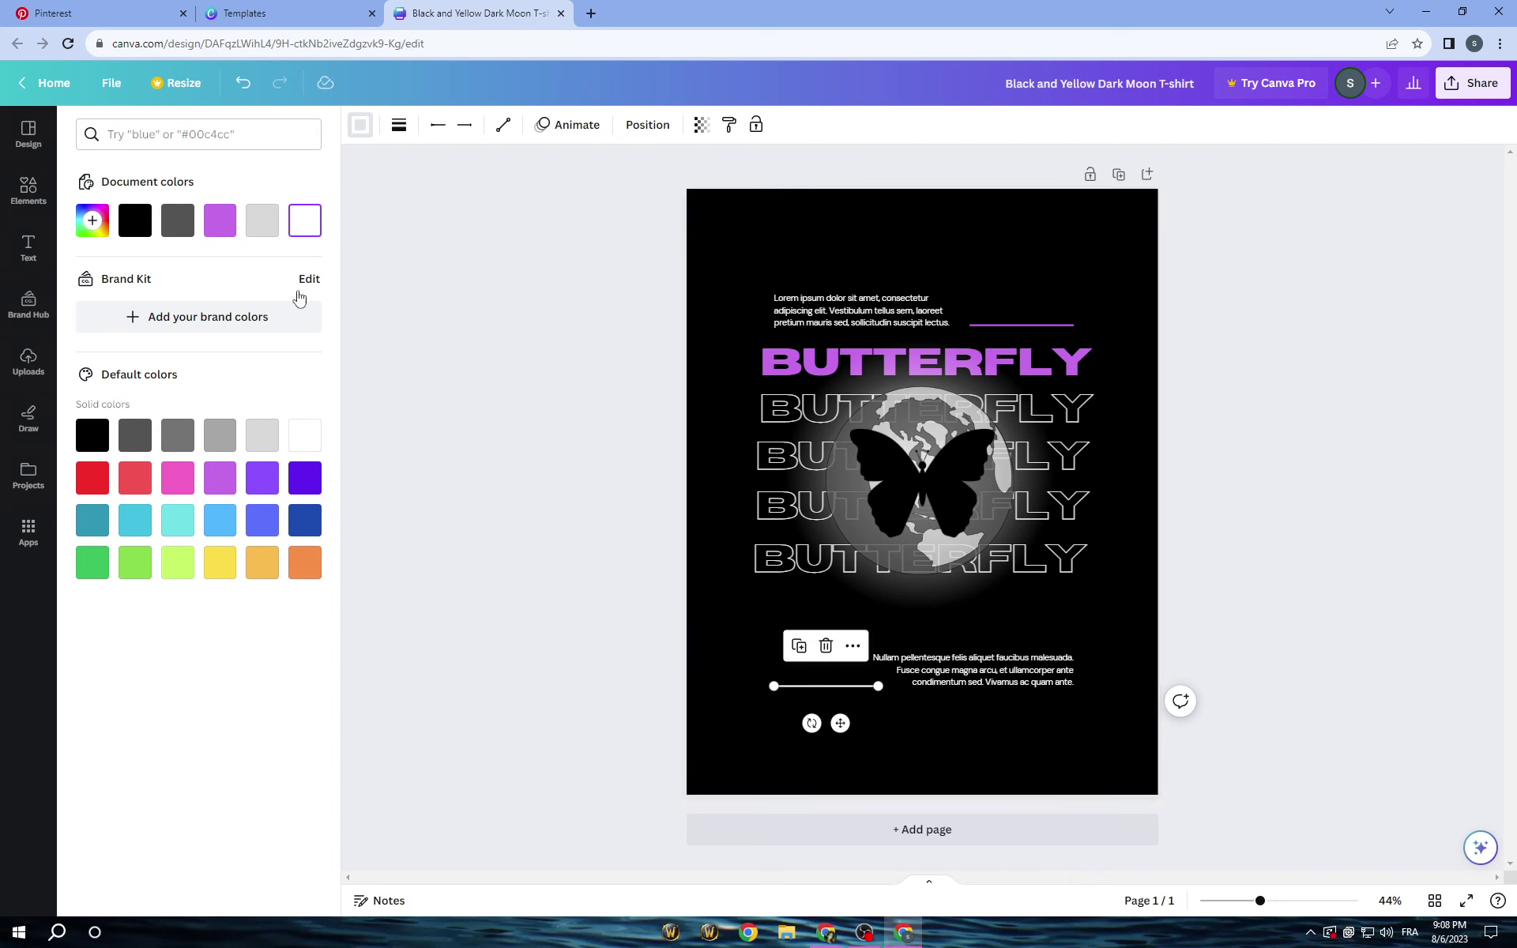
pyautogui.click(234, 233)
# Delete both lorem ipsum paragraphs.
pyautogui.doubleClick(898, 329)
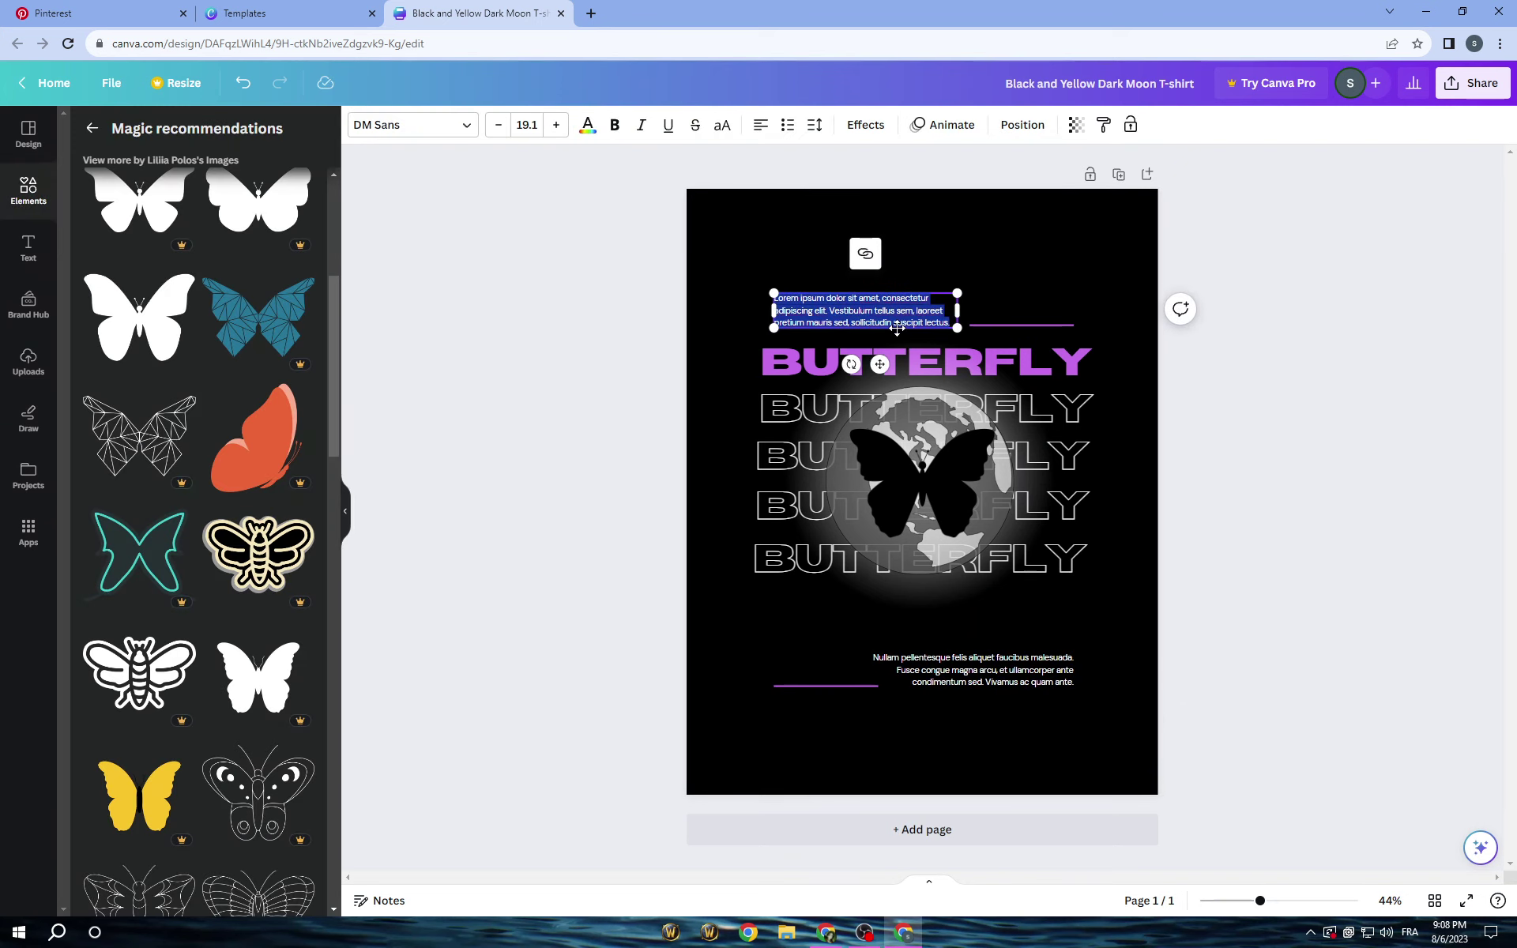
pyautogui.click(506, 427)
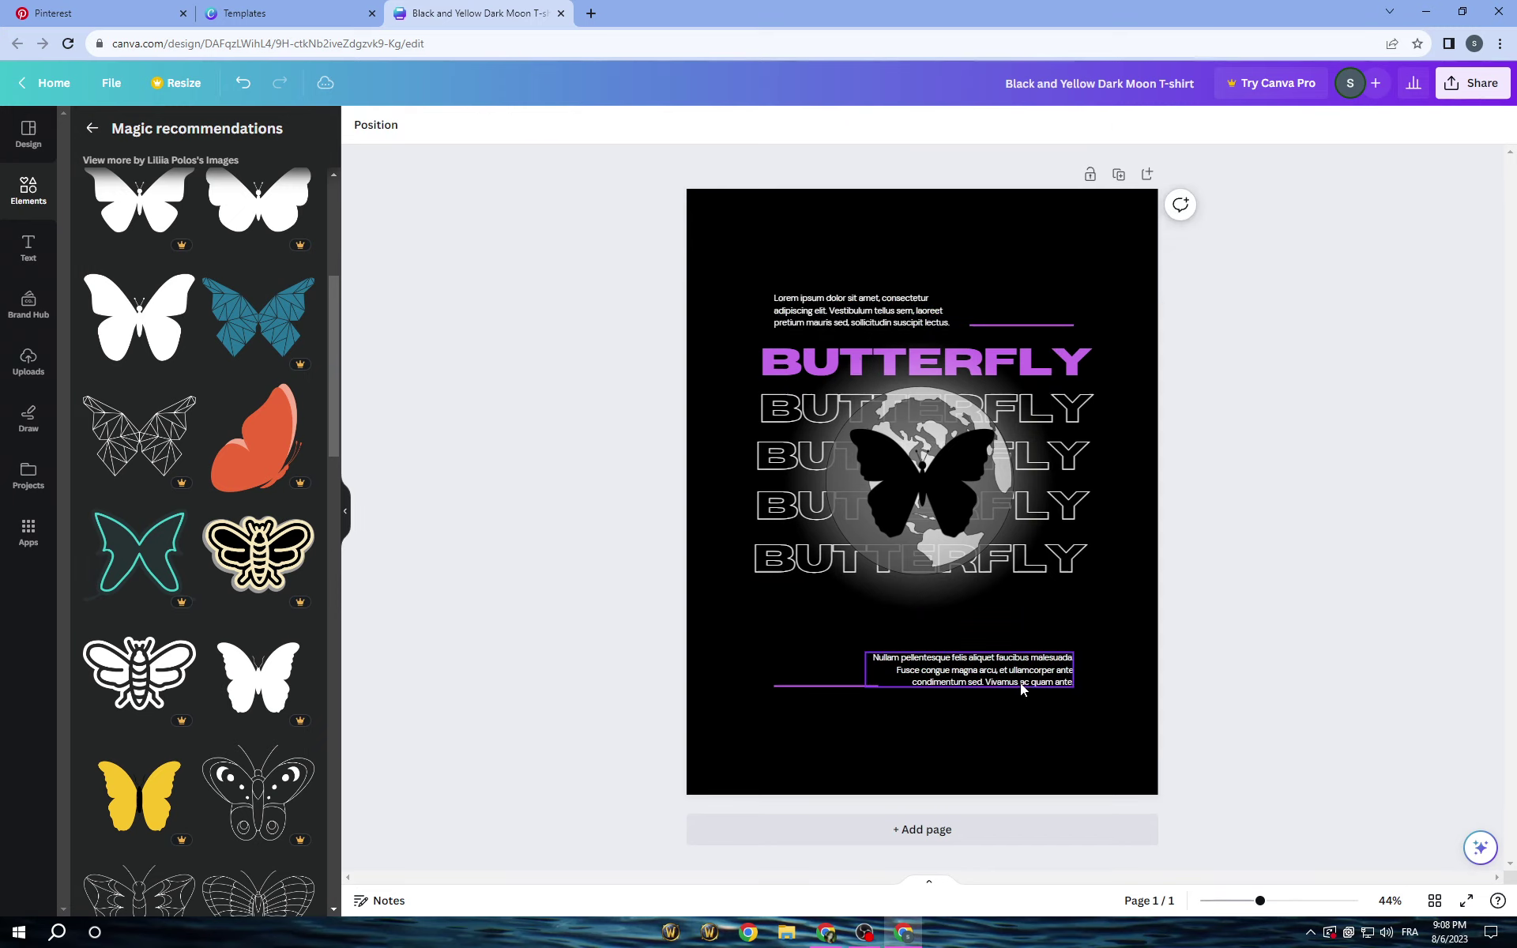
pyautogui.click(834, 298)
pyautogui.press('Delete')
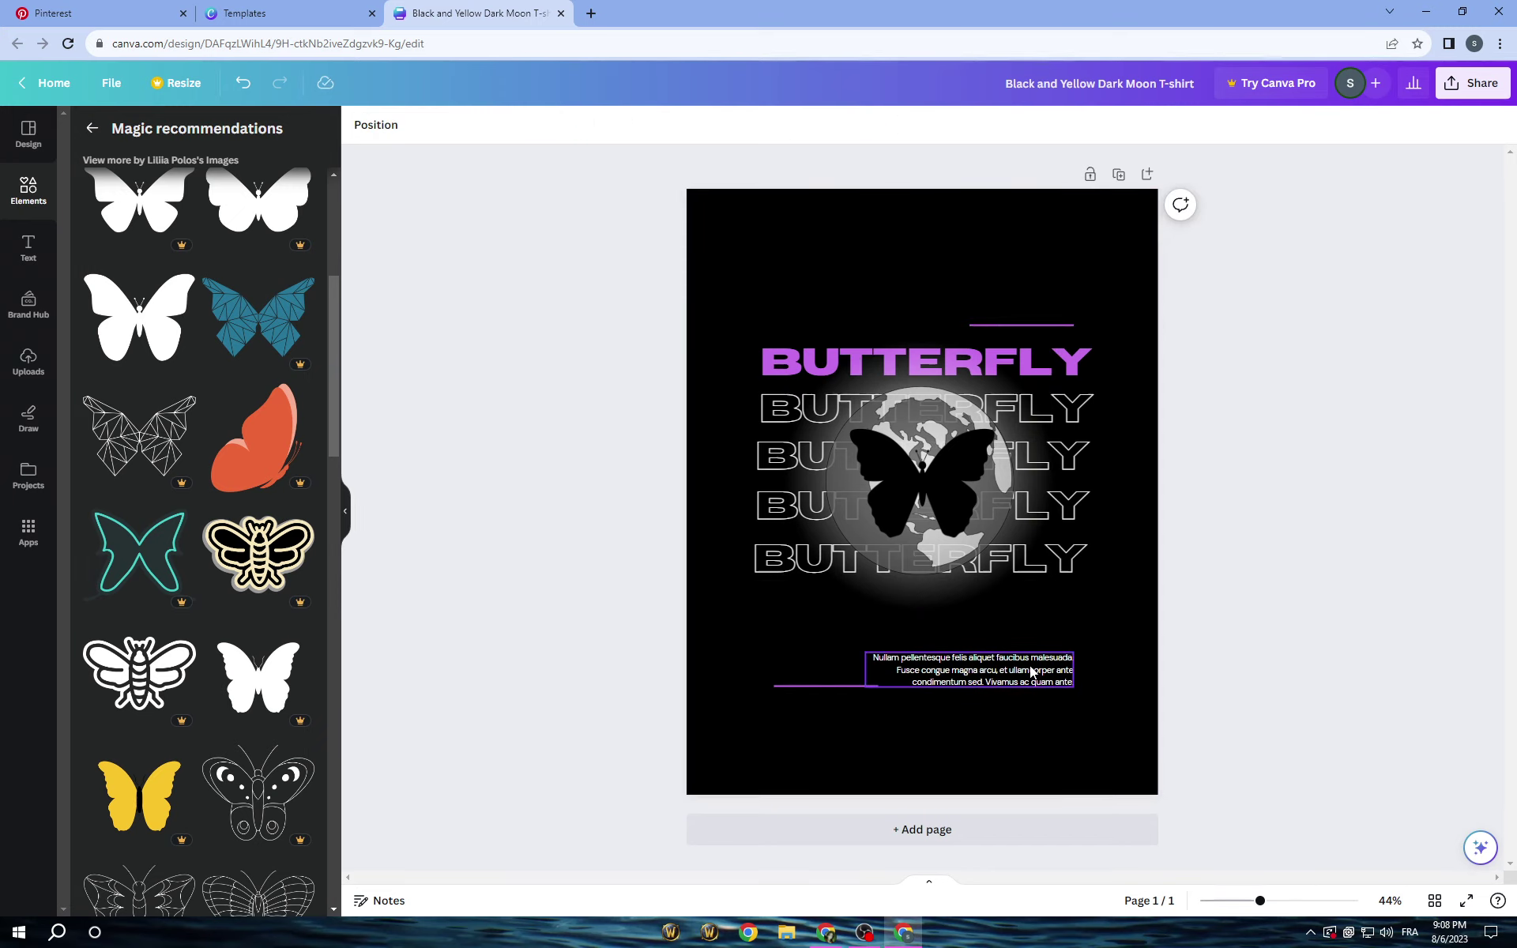
pyautogui.click(1031, 672)
pyautogui.click(962, 610)
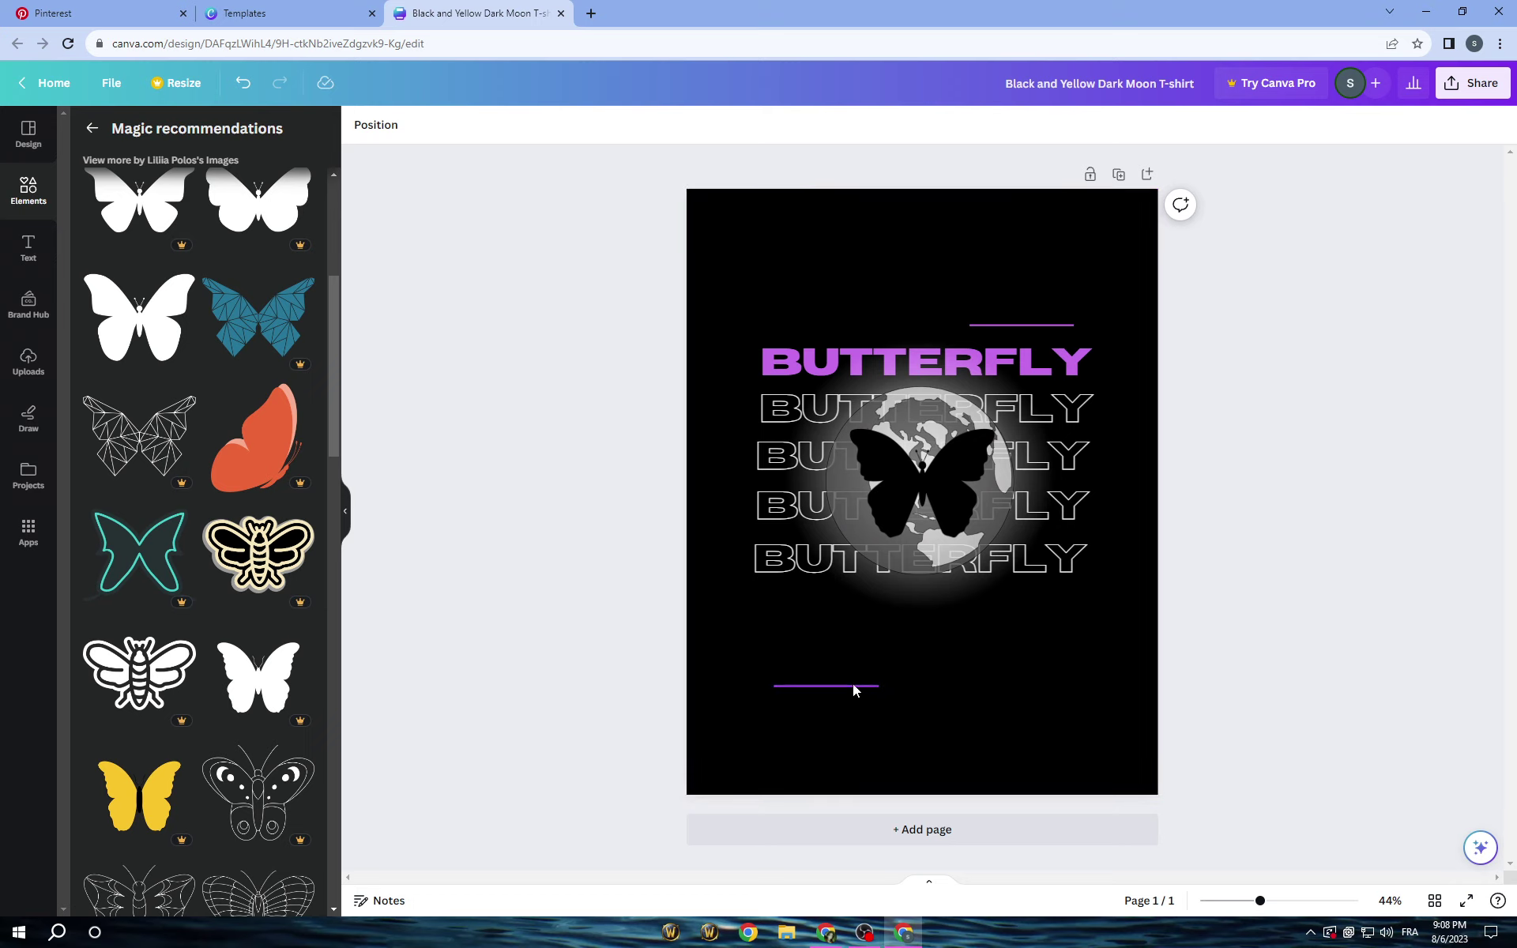
# Move the lower purple line up just beneath the globe.
pyautogui.moveTo(852, 687); pyautogui.dragTo(837, 610)
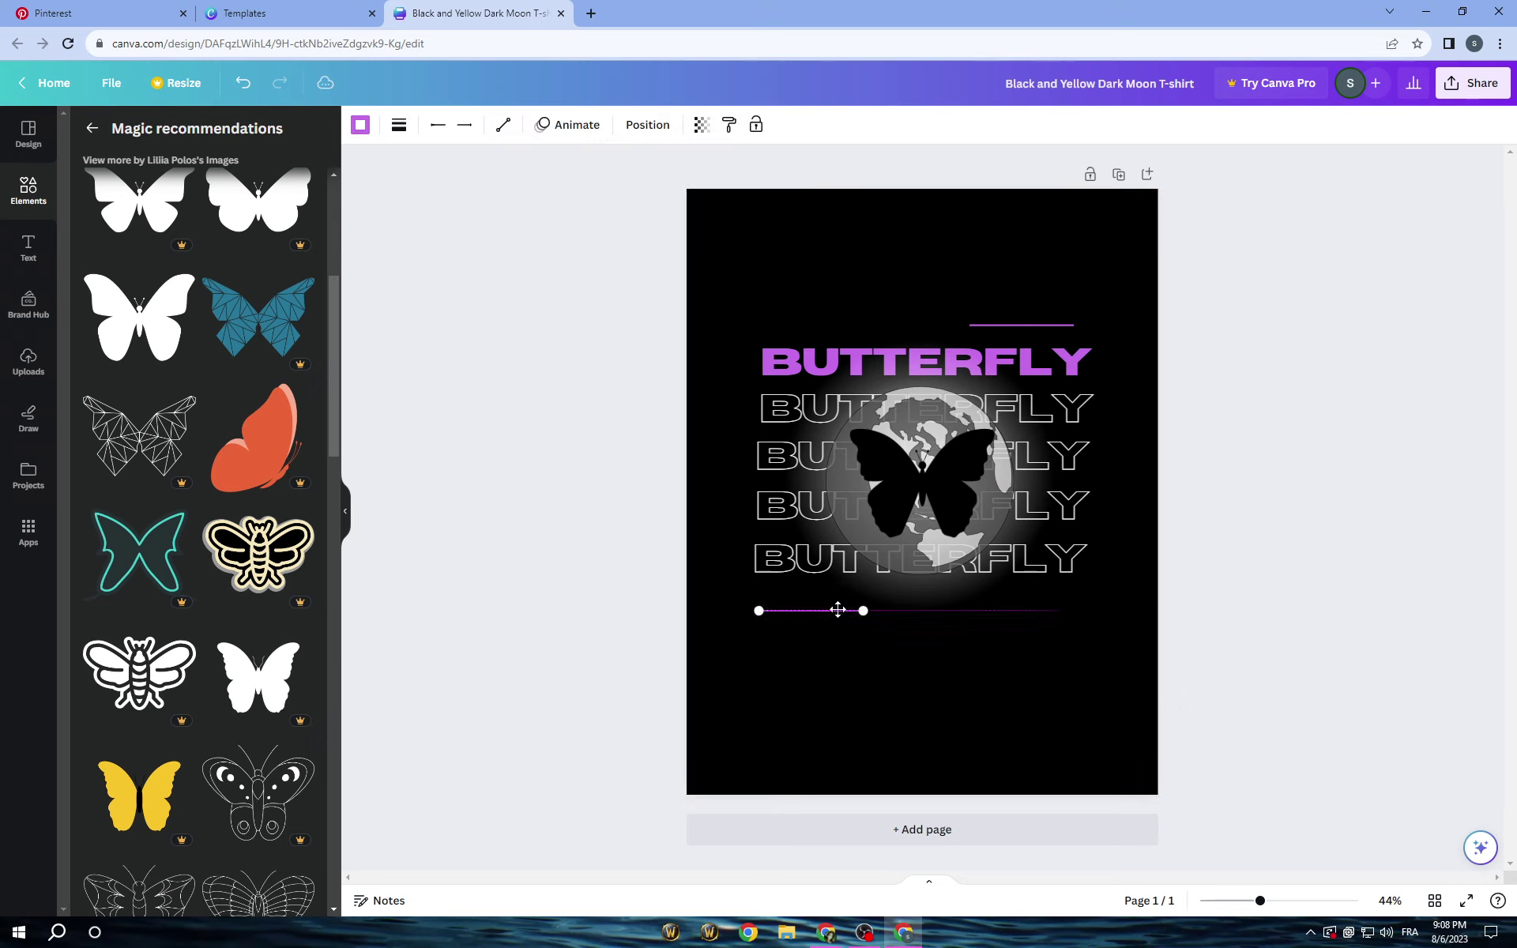
pyautogui.click(528, 576)
pyautogui.click(819, 613)
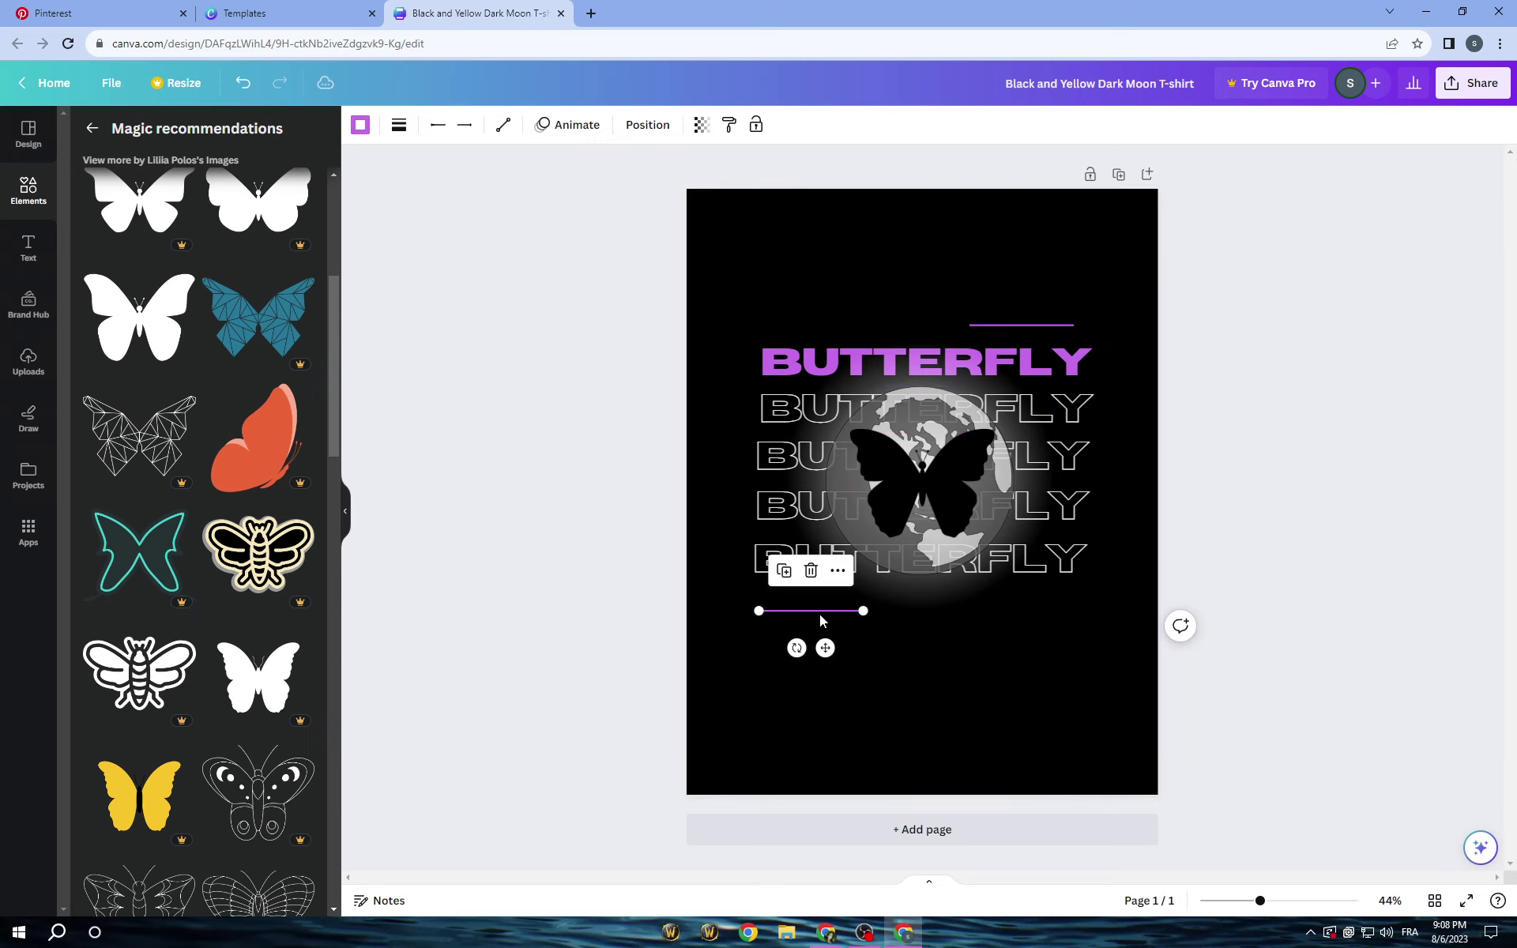
pyautogui.moveTo(818, 614); pyautogui.dragTo(829, 613)
# Set the gray globe's transparency to 85, keeping the black butterfly centred on it.
pyautogui.click(609, 629)
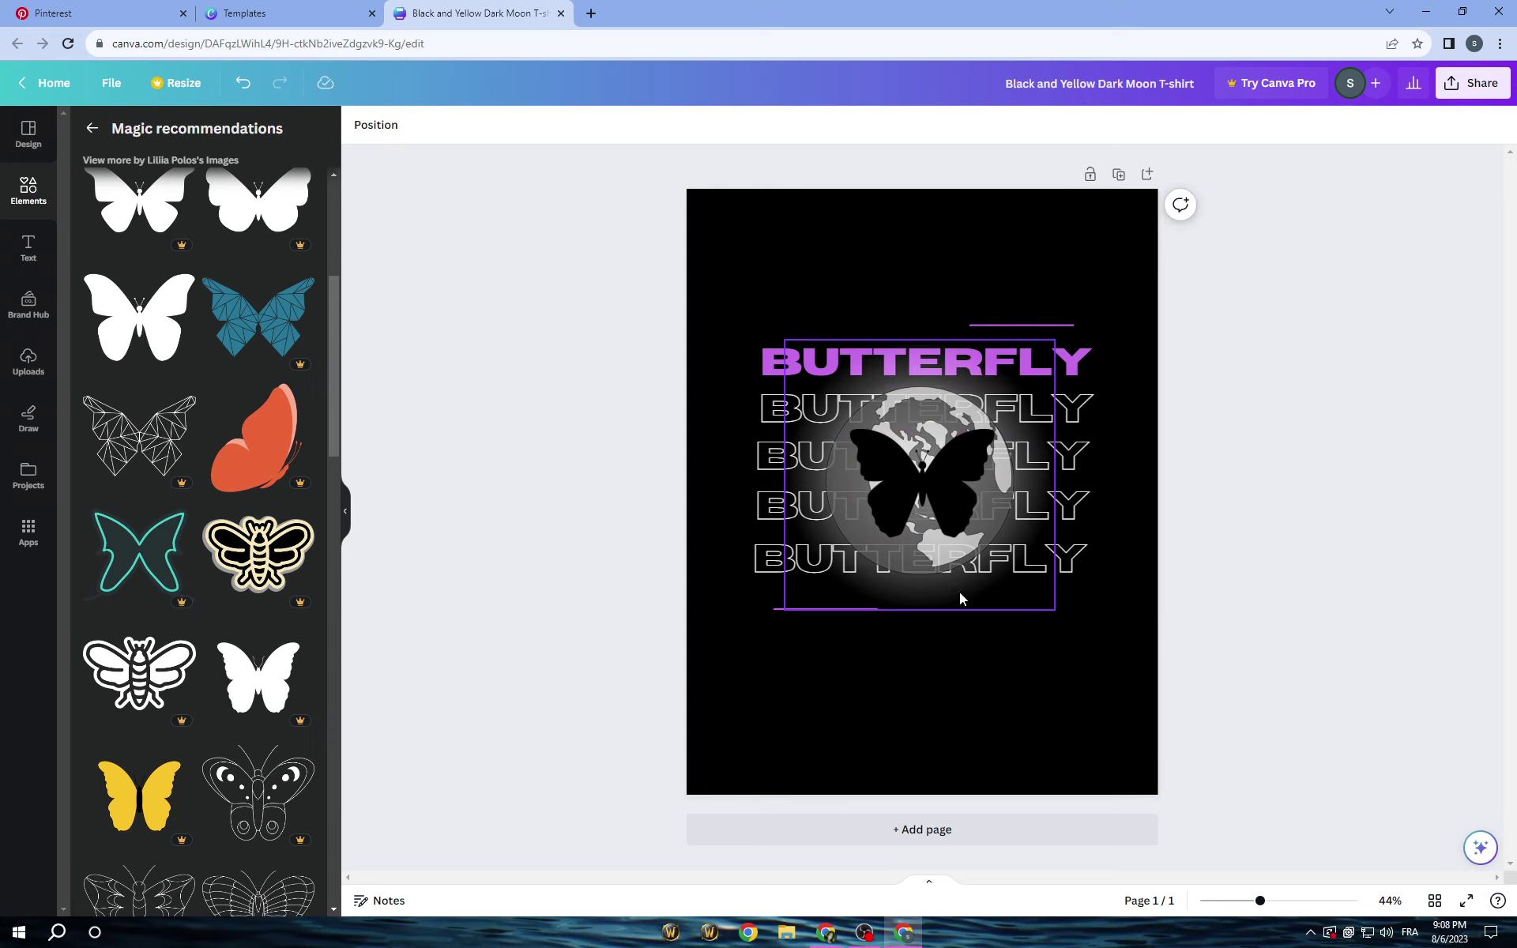
pyautogui.click(930, 564)
pyautogui.click(768, 125)
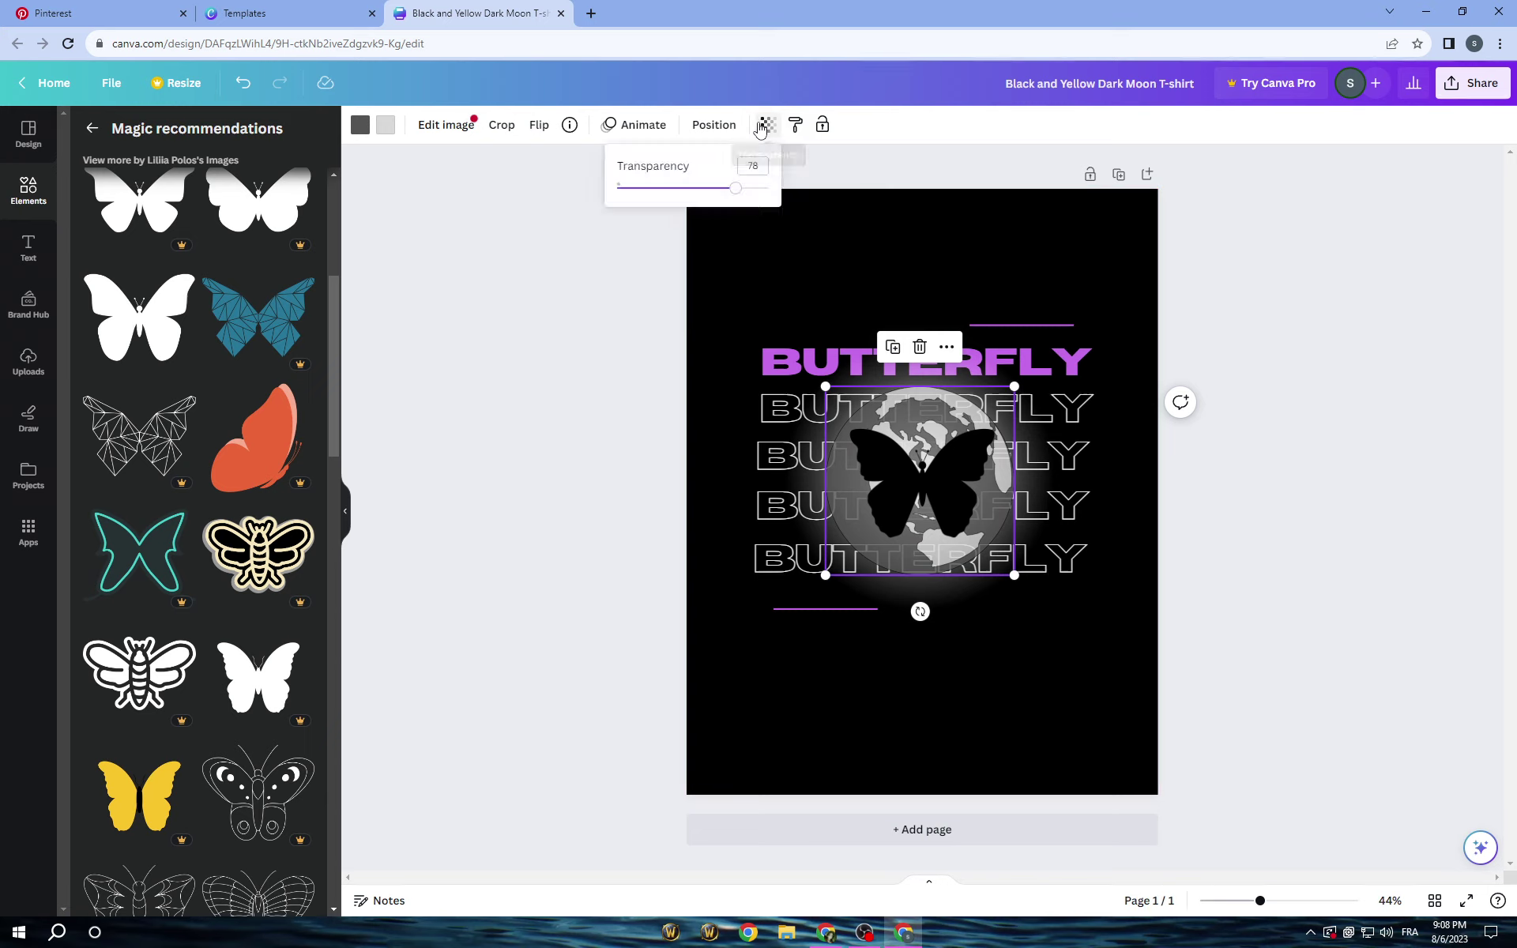
pyautogui.moveTo(763, 188); pyautogui.dragTo(747, 192)
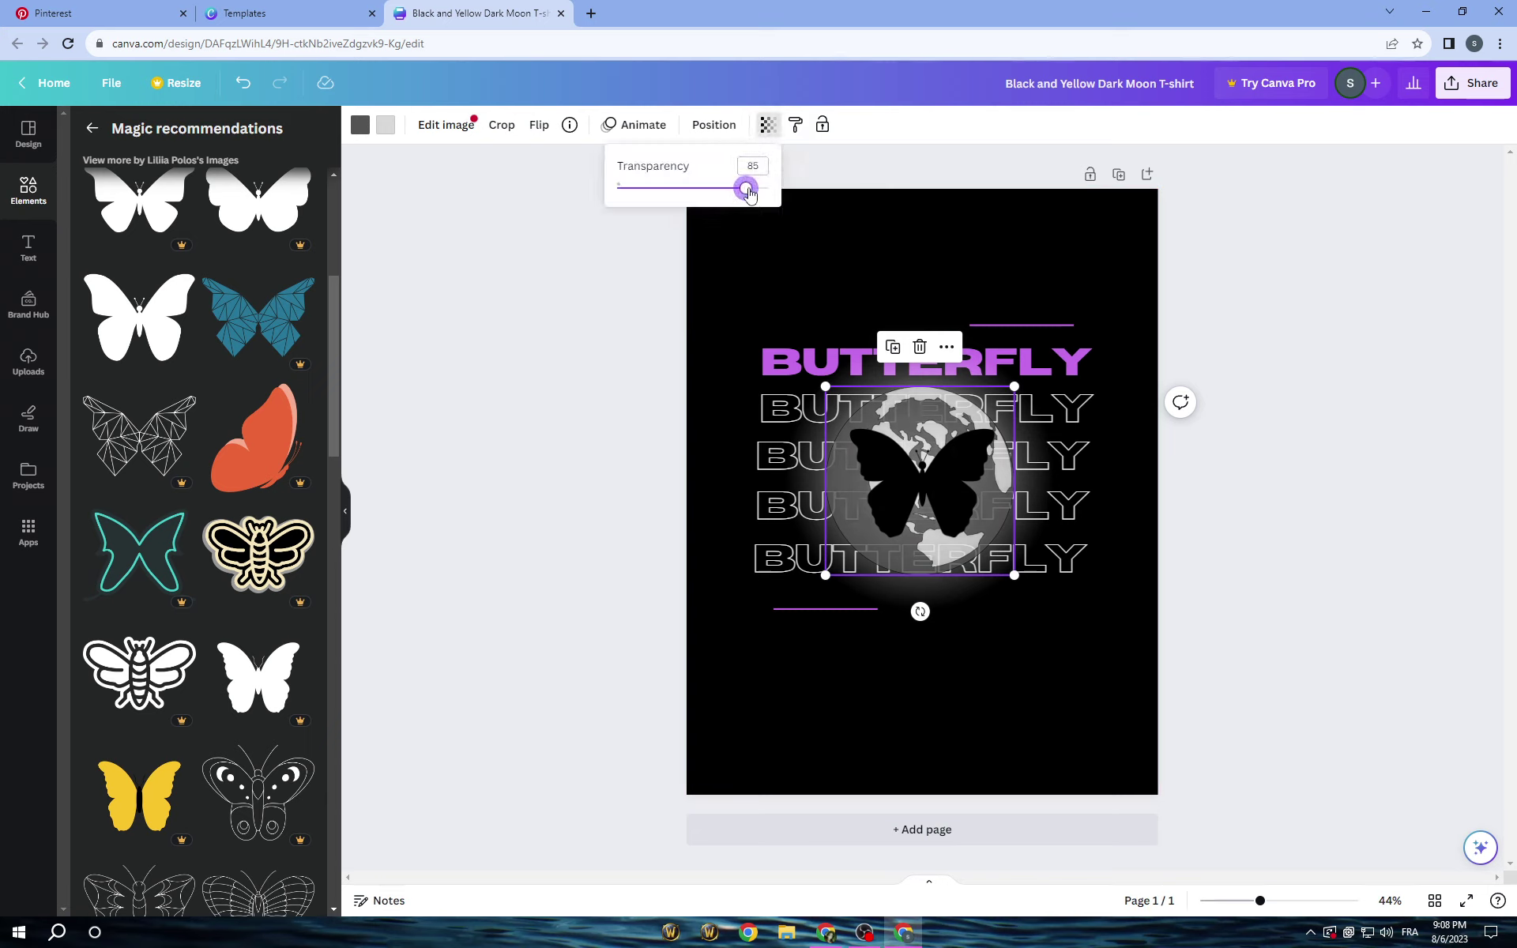
pyautogui.click(620, 460)
pyautogui.click(619, 460)
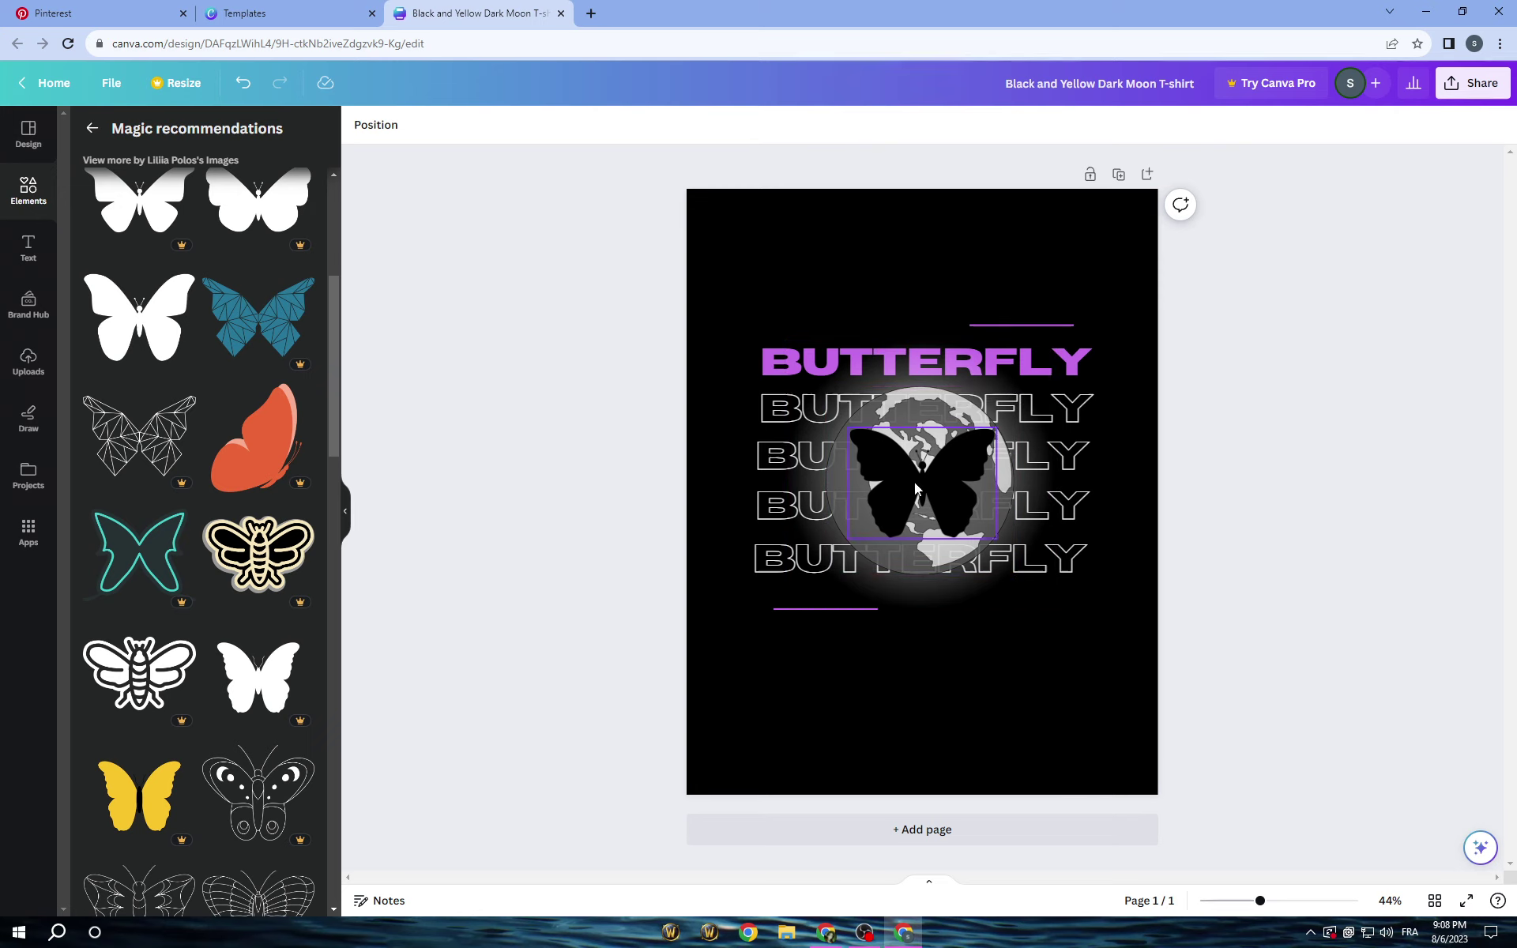
pyautogui.moveTo(915, 488); pyautogui.dragTo(908, 490)
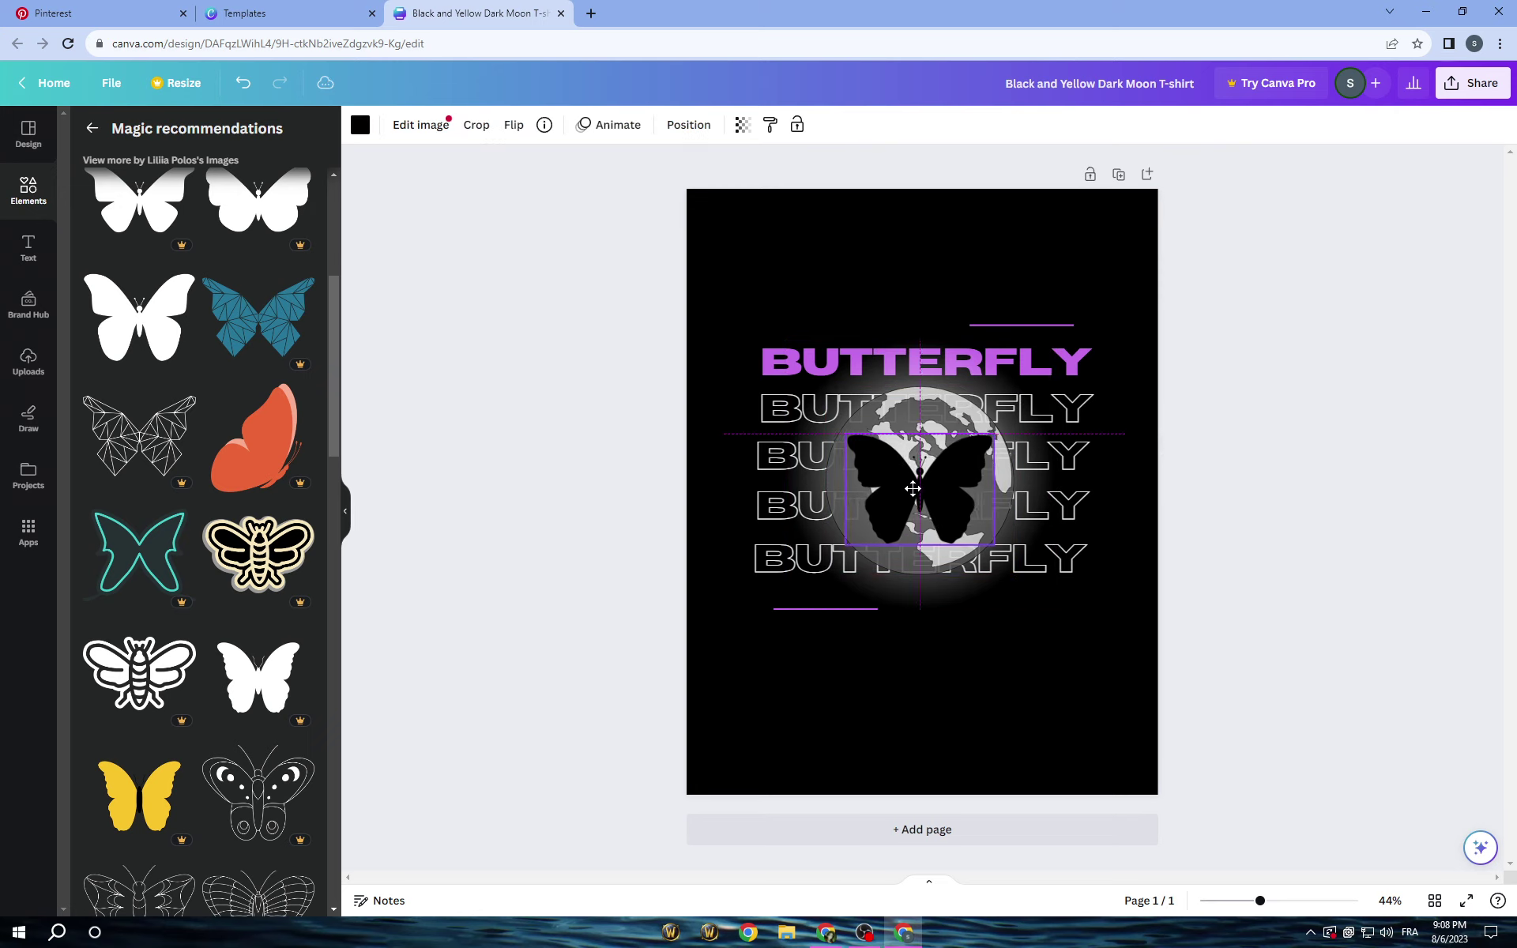
pyautogui.click(514, 457)
# Browse the Elements panel and return to the full elements library.
pyautogui.scroll(-6, 164, 585)
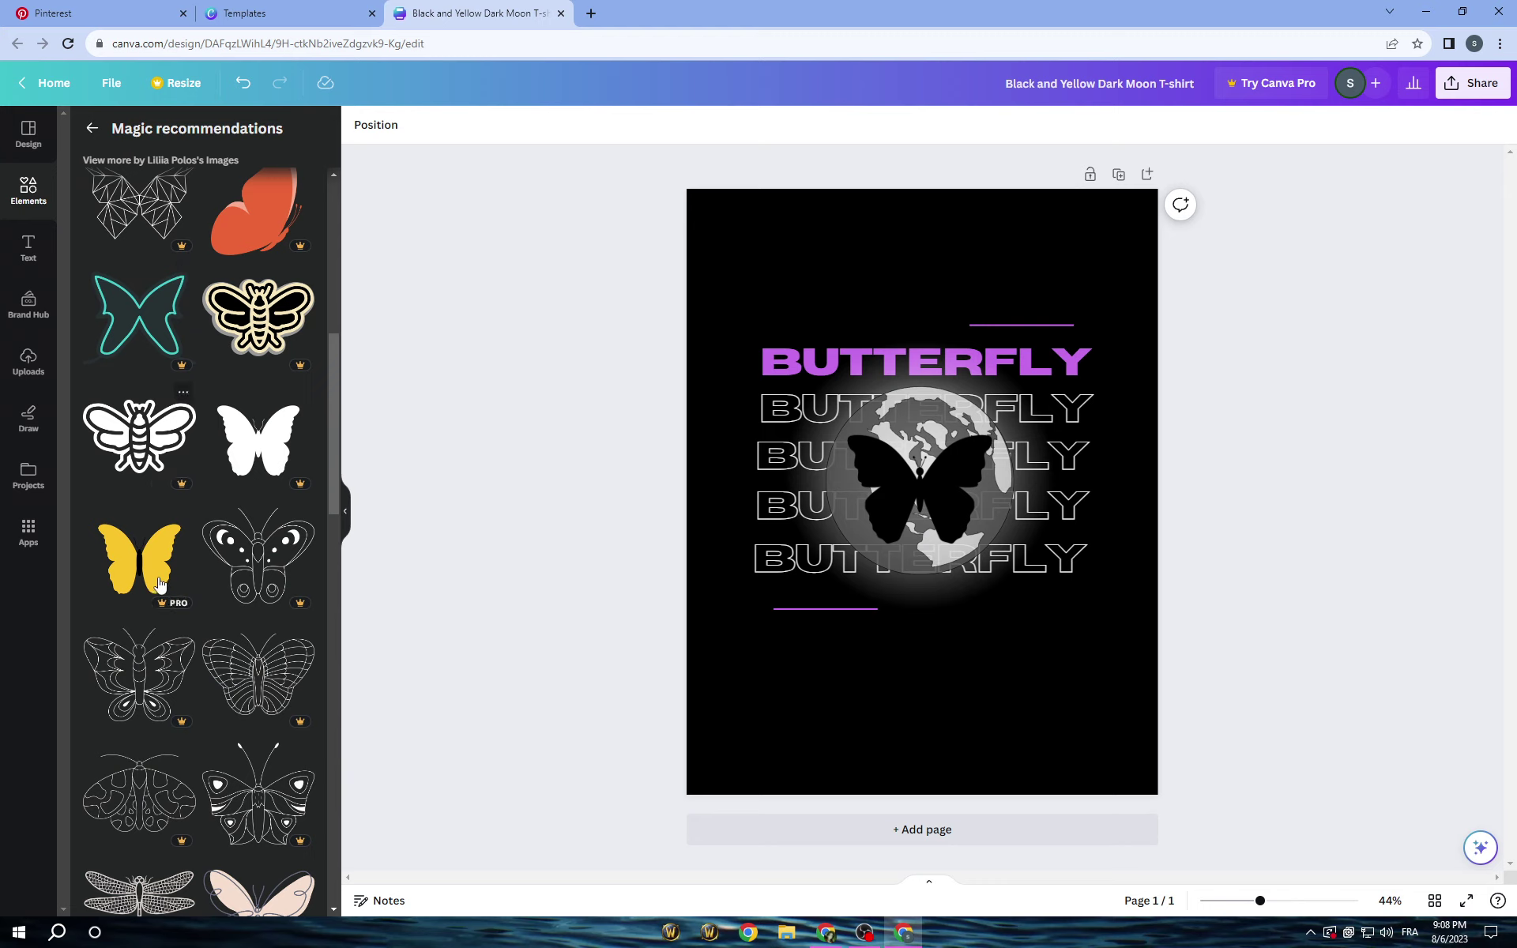
pyautogui.scroll(-1, 163, 584)
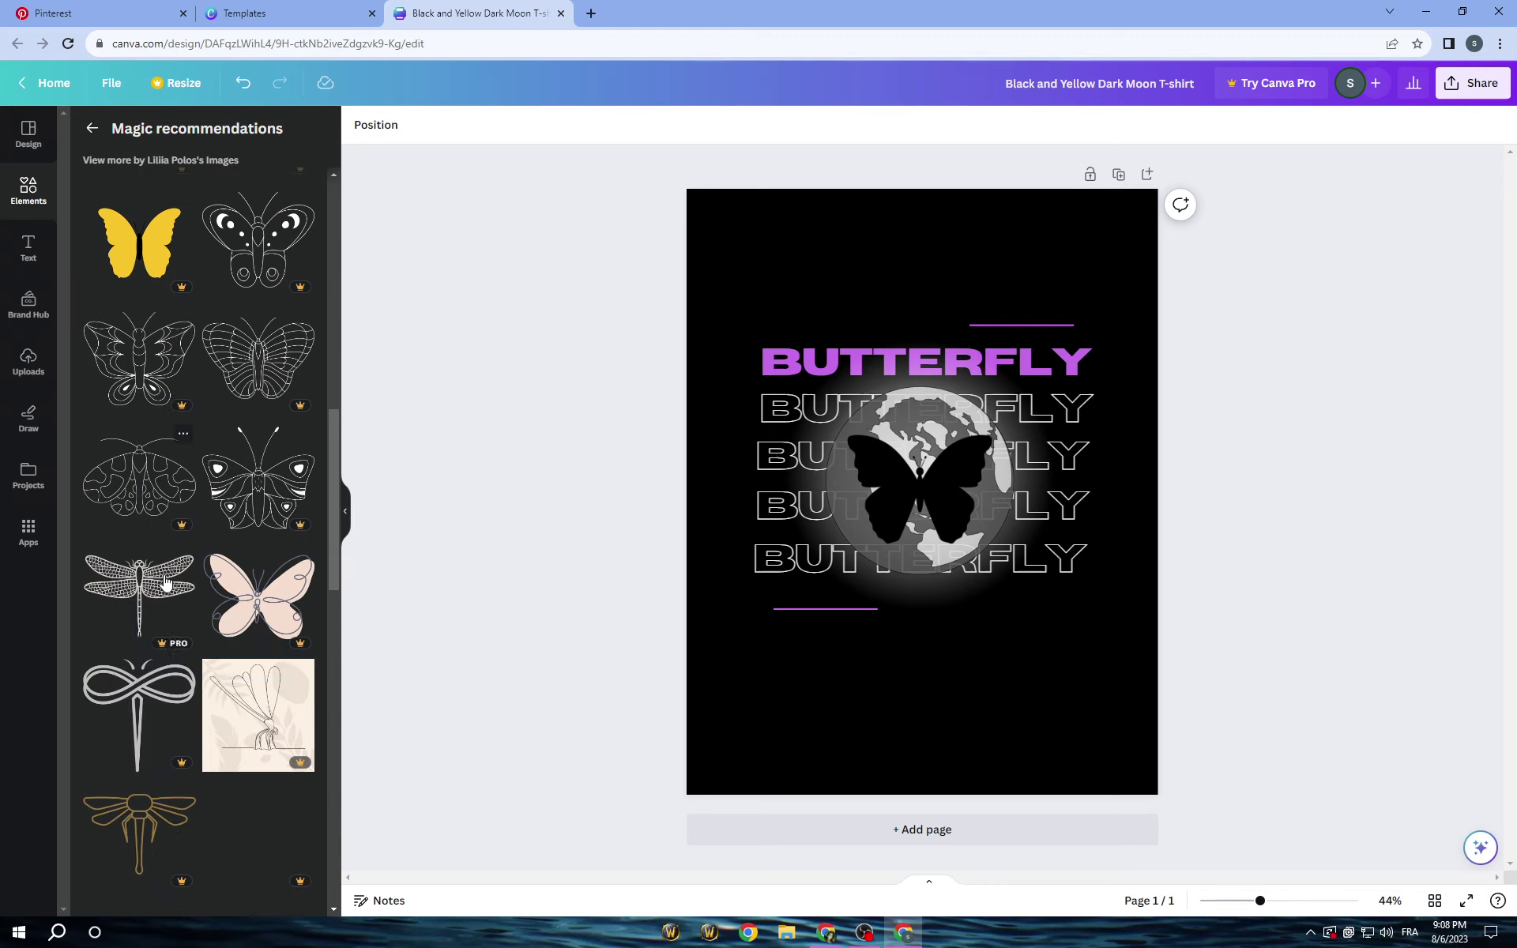
pyautogui.scroll(-4, 165, 582)
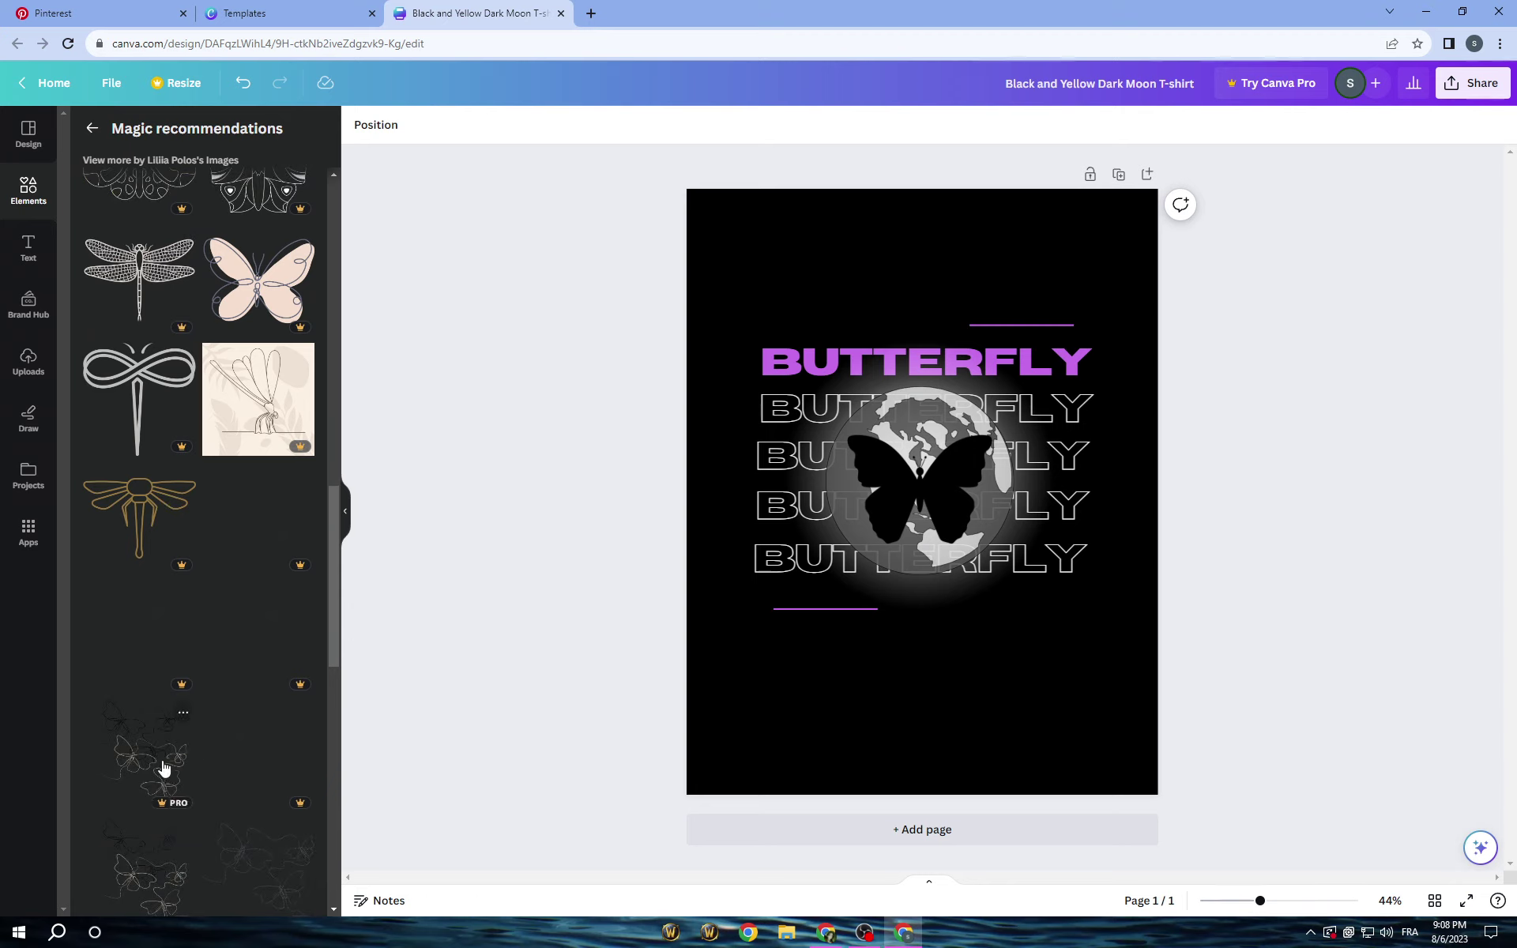
pyautogui.scroll(-2, 171, 764)
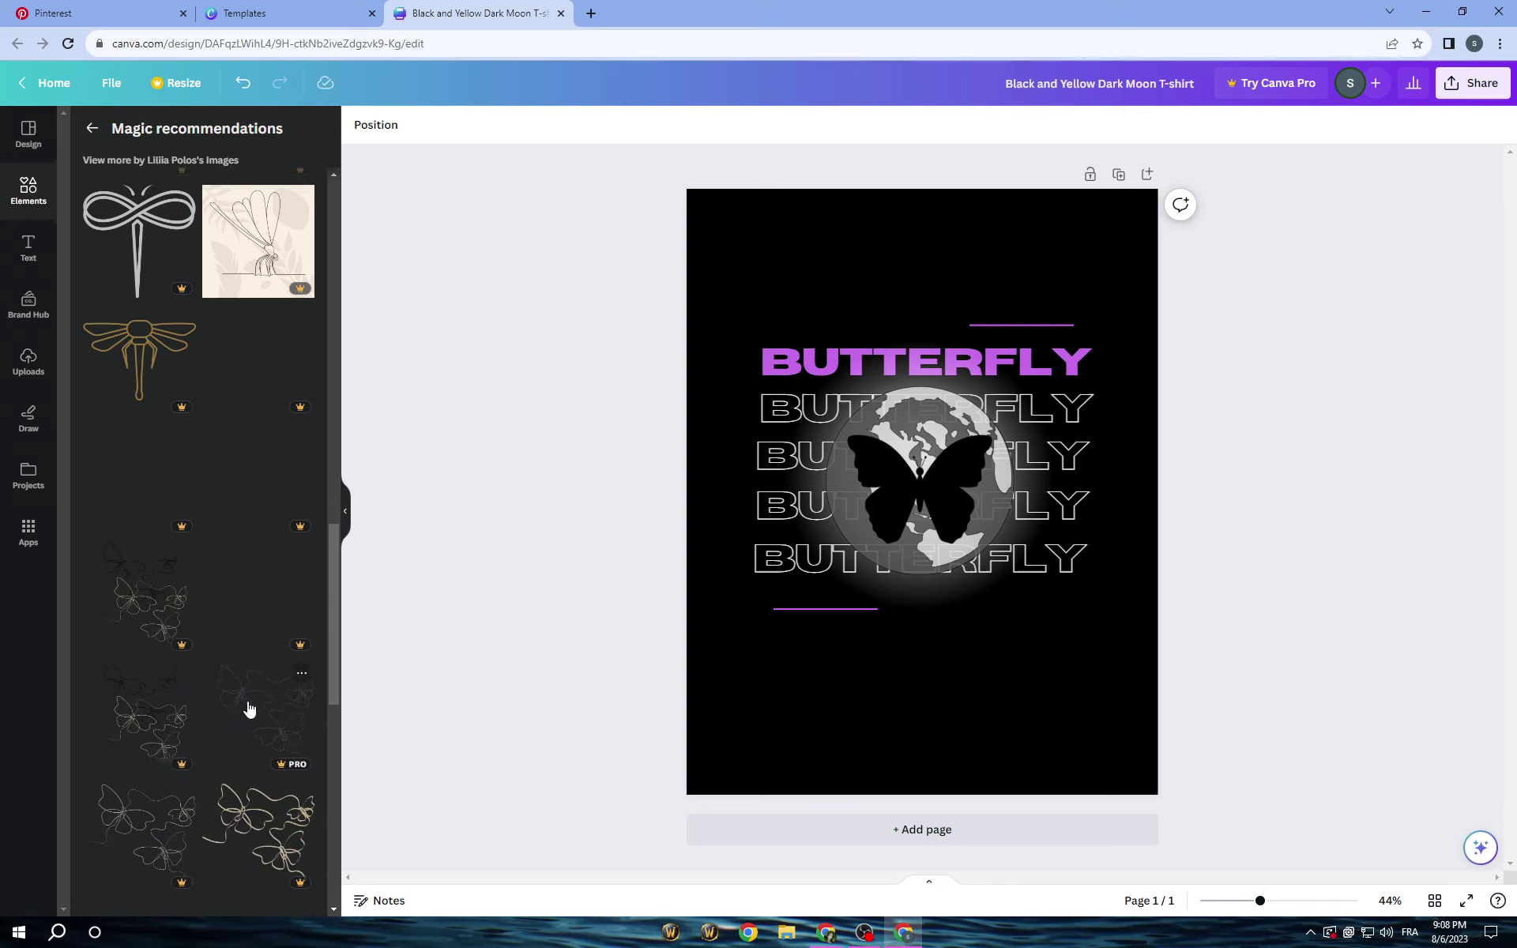
pyautogui.scroll(-2, 230, 553)
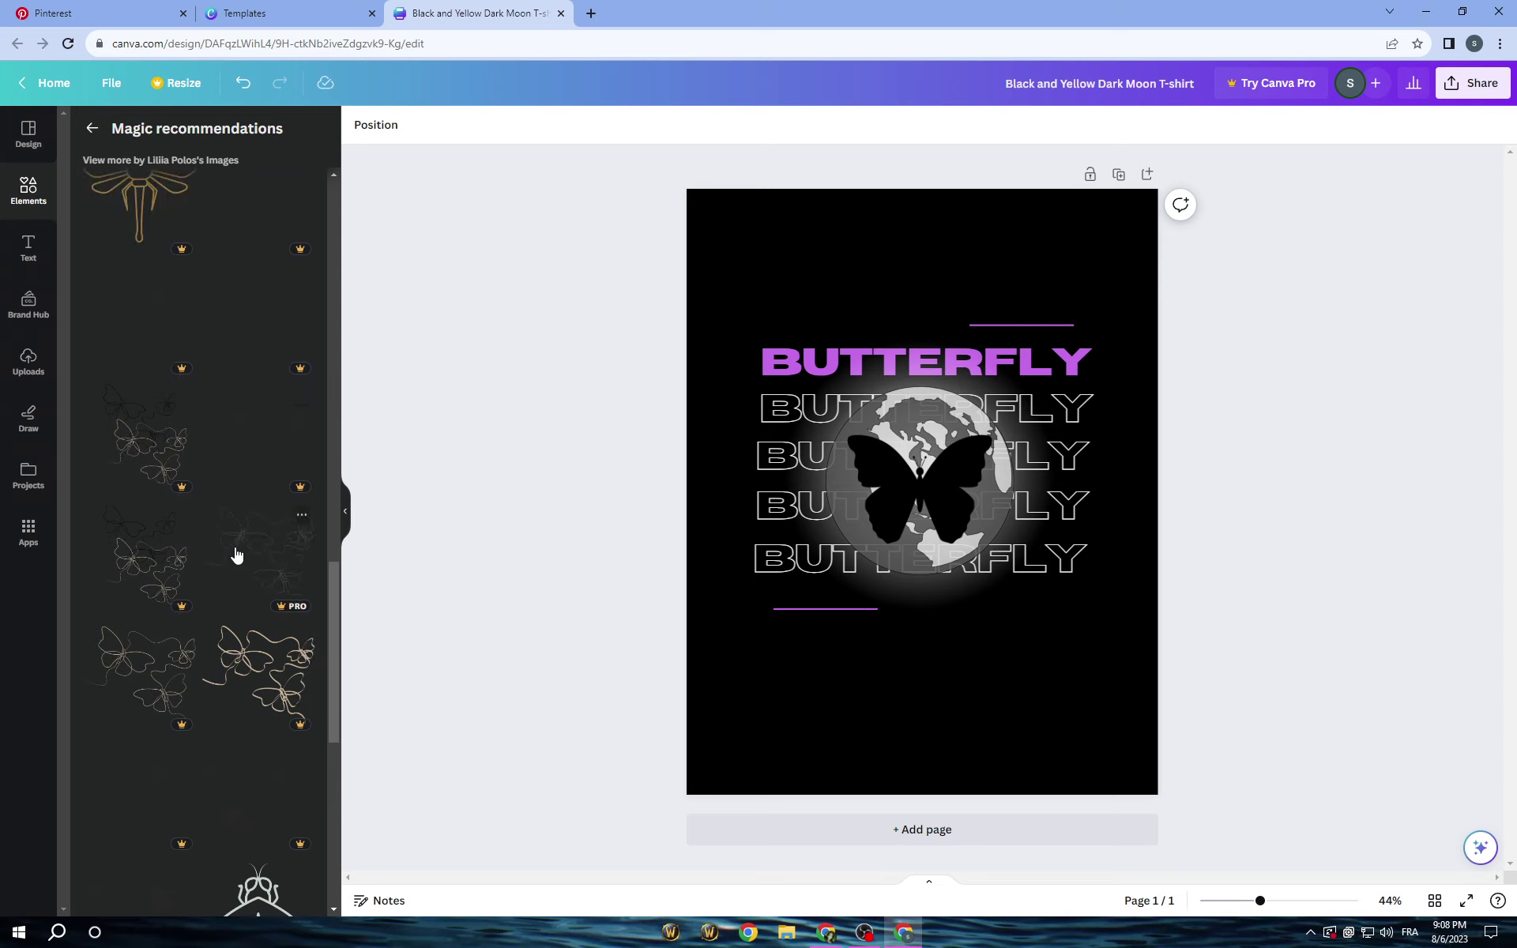
pyautogui.click(44, 200)
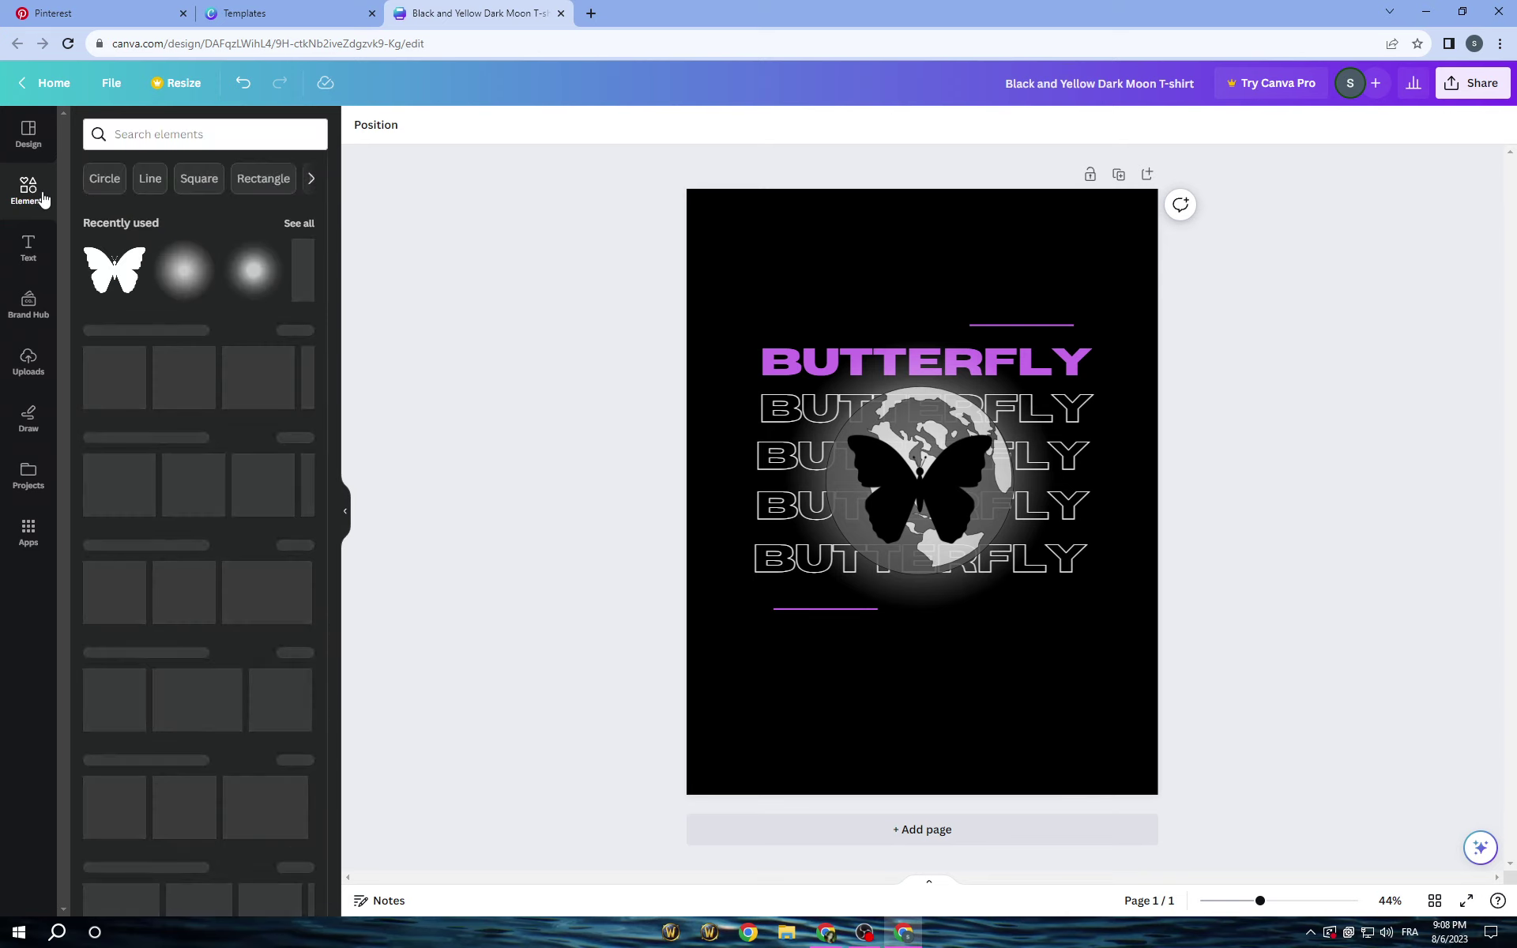
pyautogui.scroll(-4, 321, 542)
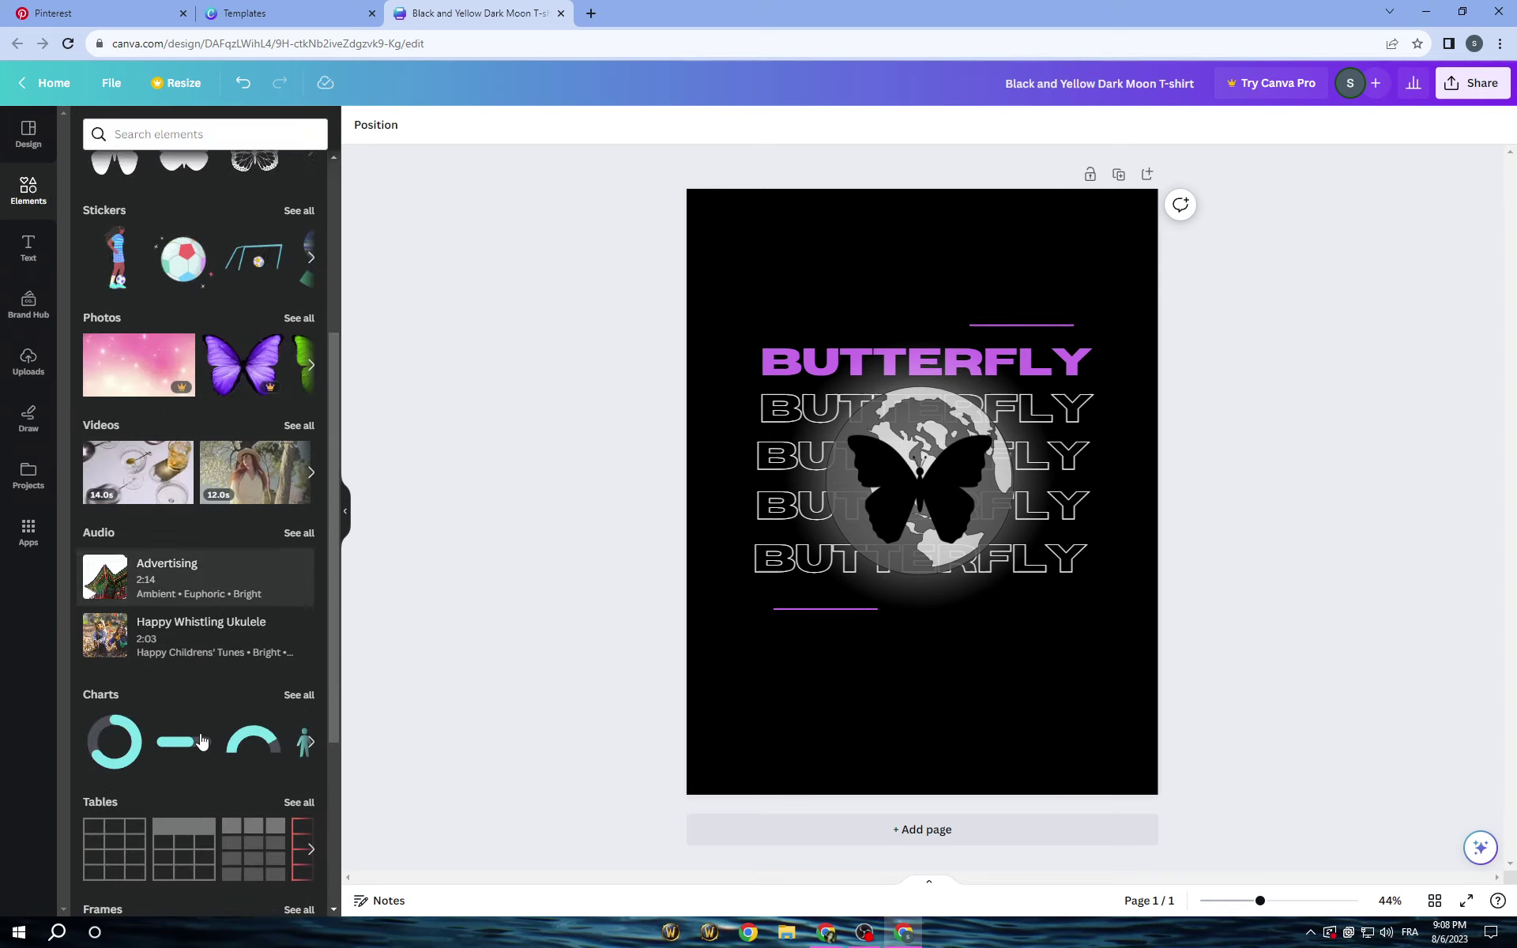
pyautogui.scroll(-1, 209, 719)
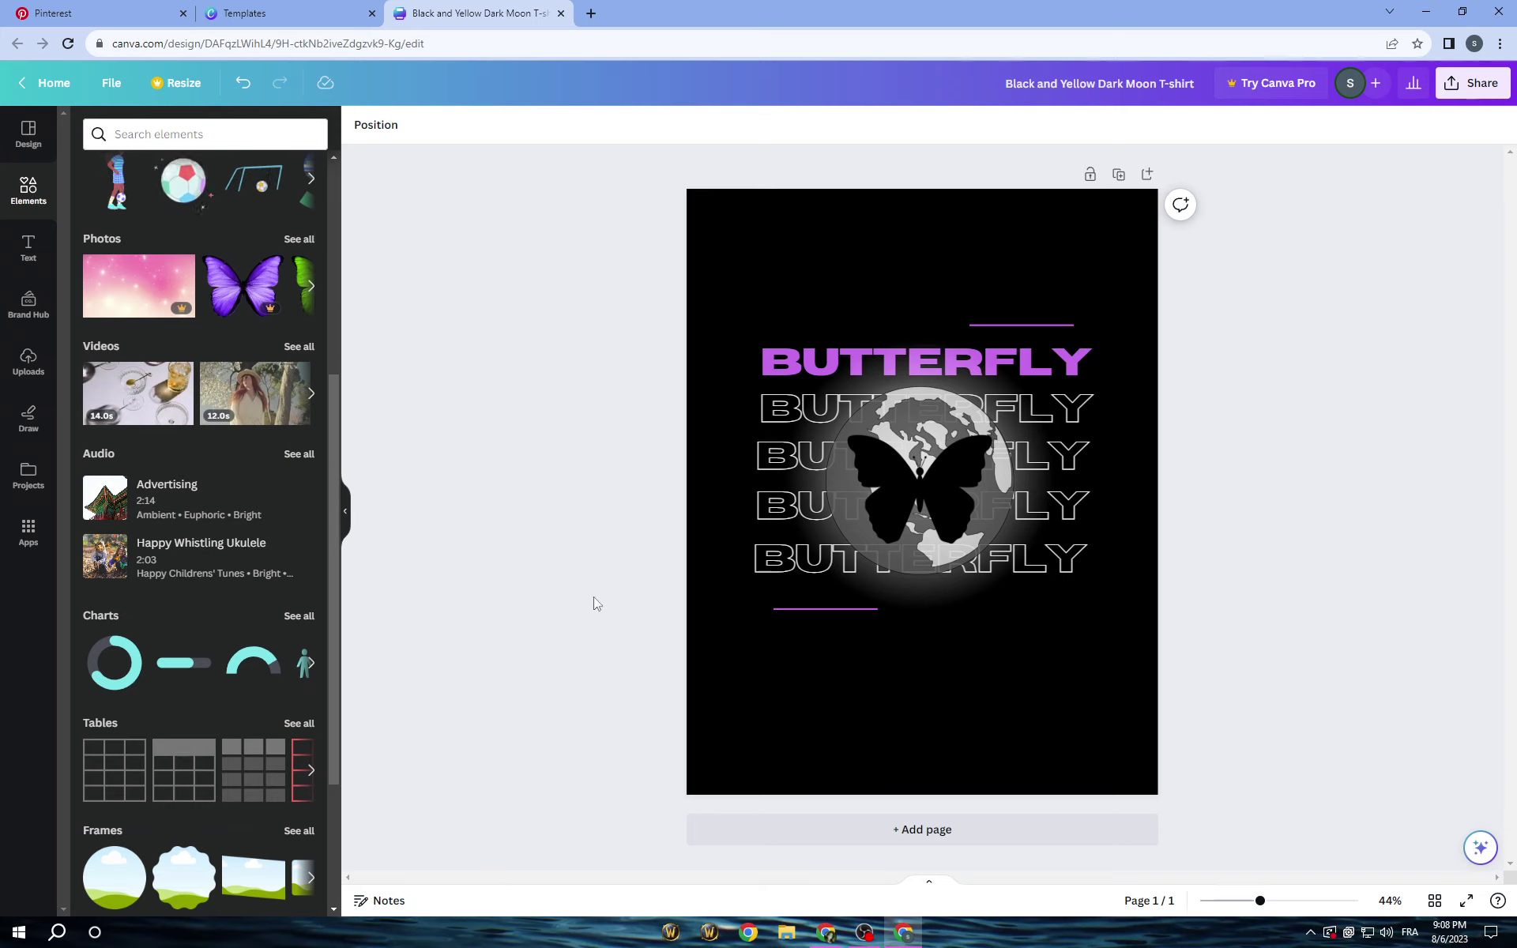
pyautogui.click(111, 84)
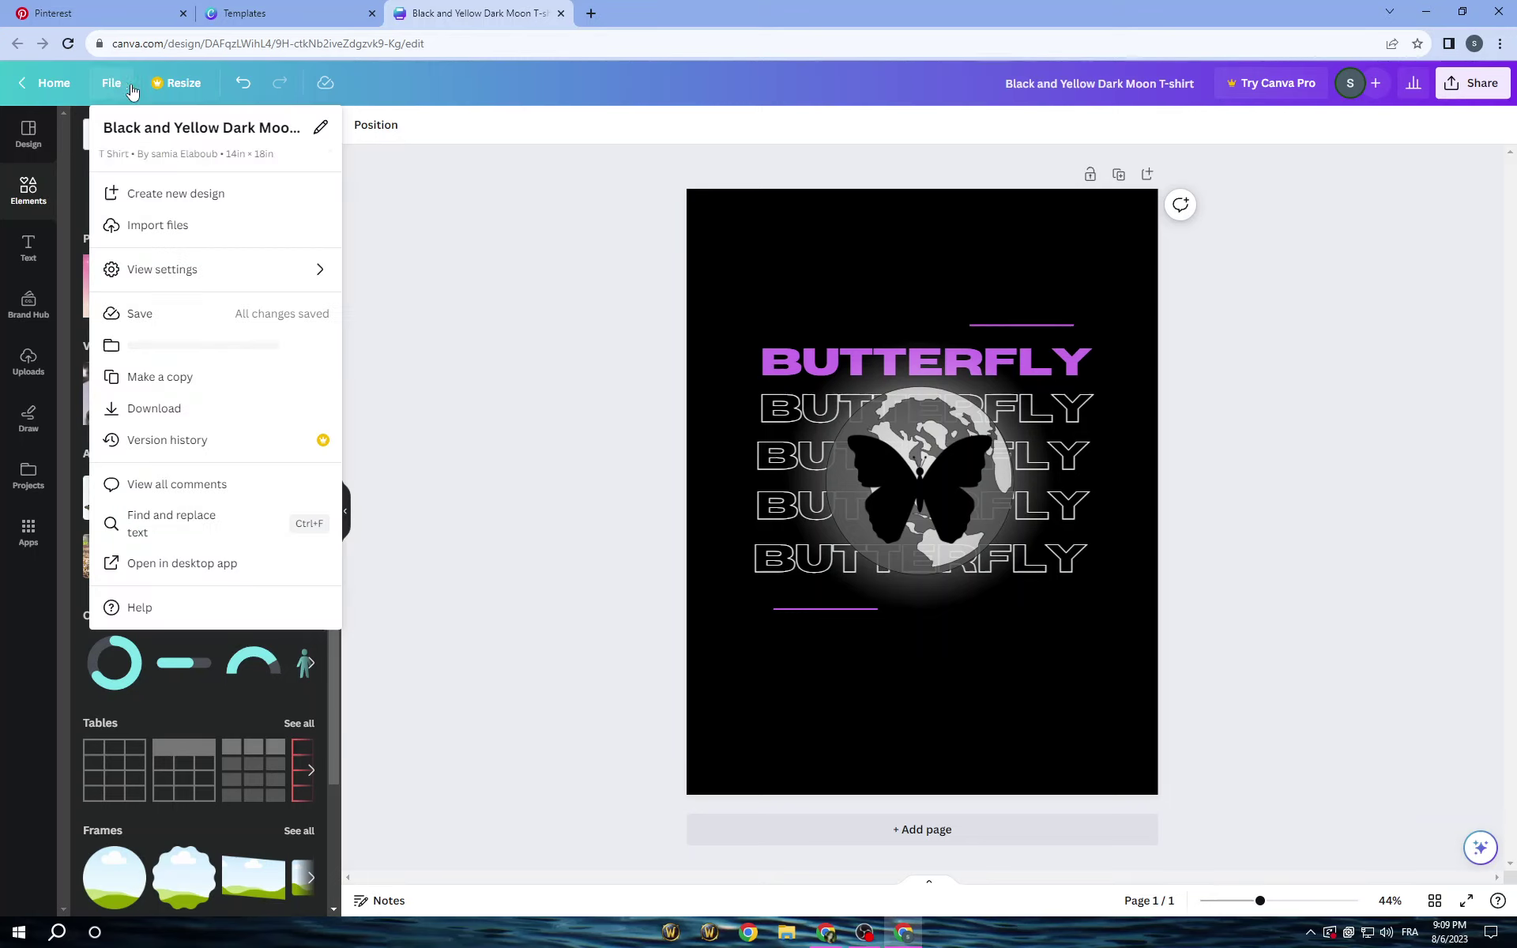
pyautogui.click(182, 315)
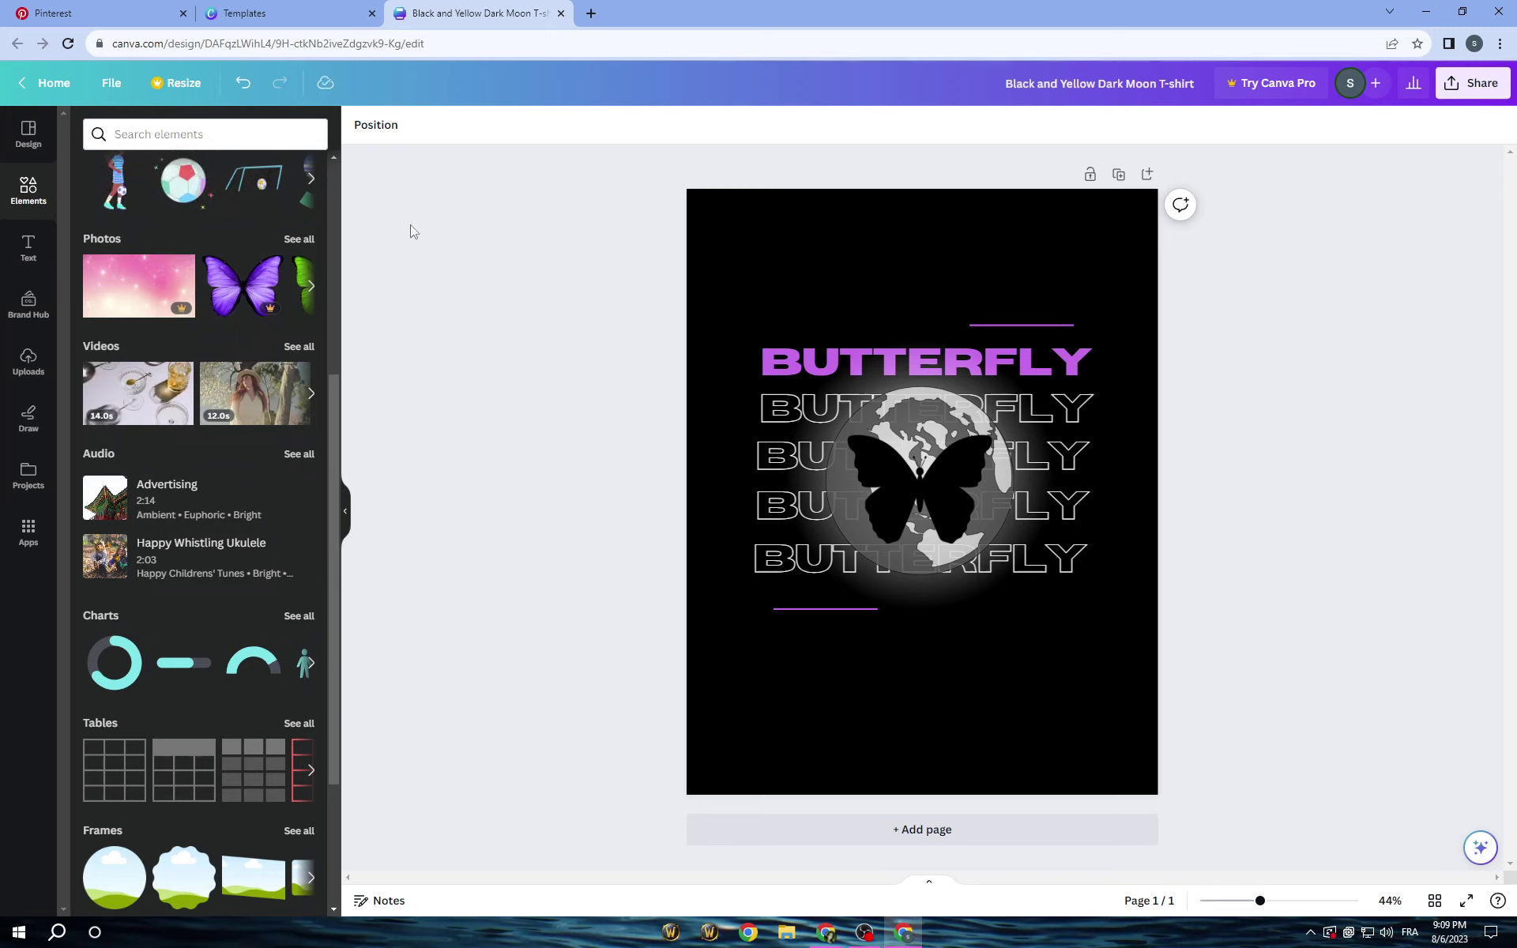
pyautogui.click(1456, 86)
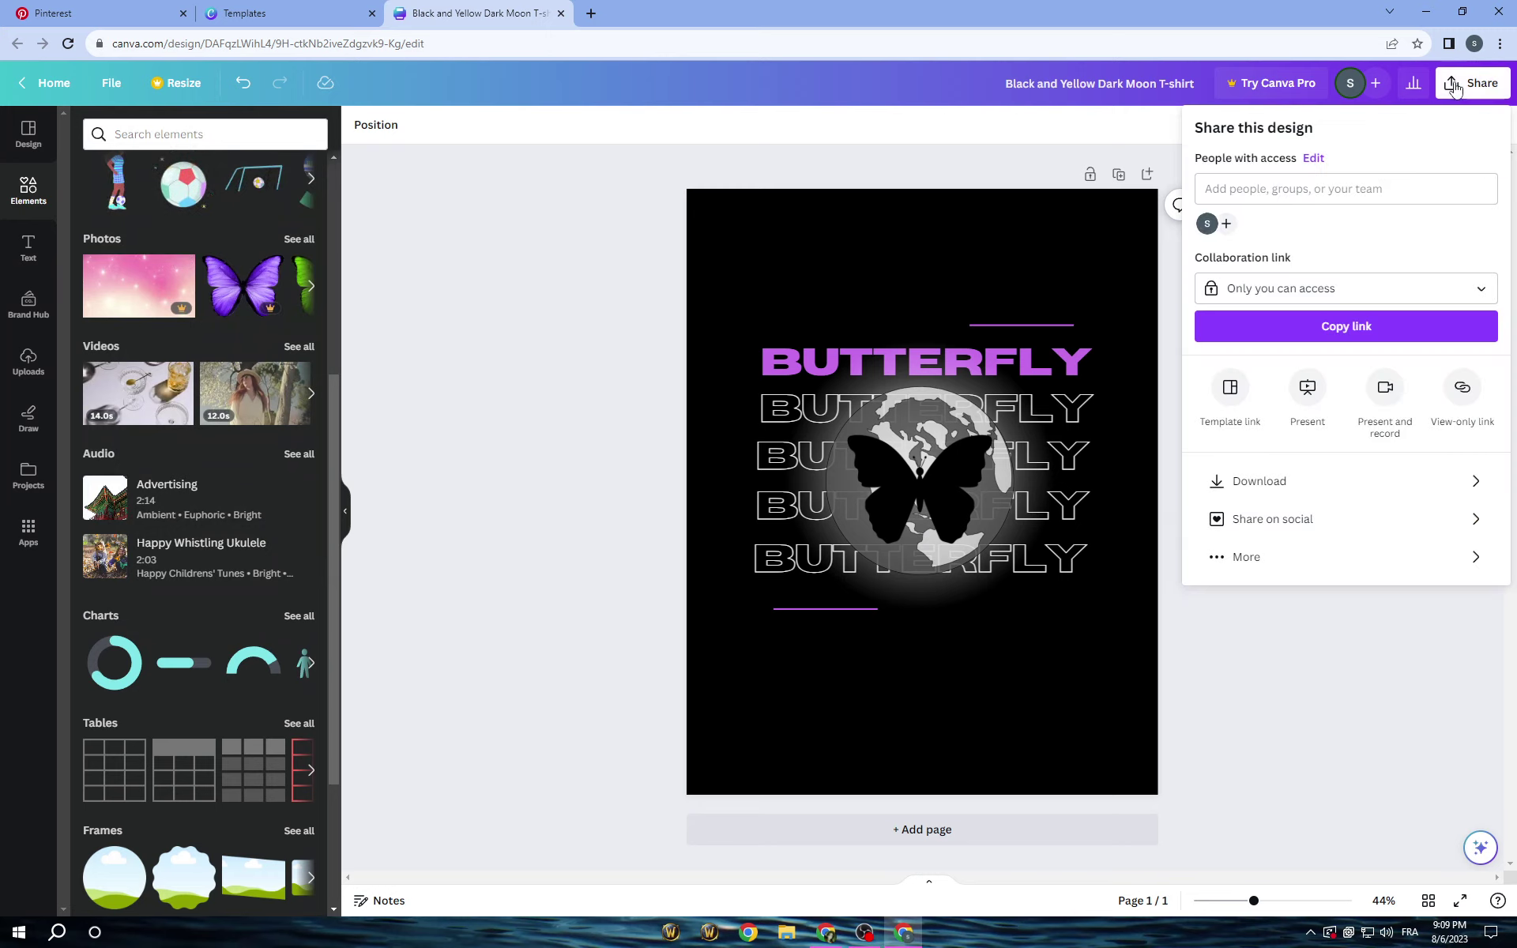
pyautogui.click(1326, 484)
pyautogui.click(1320, 199)
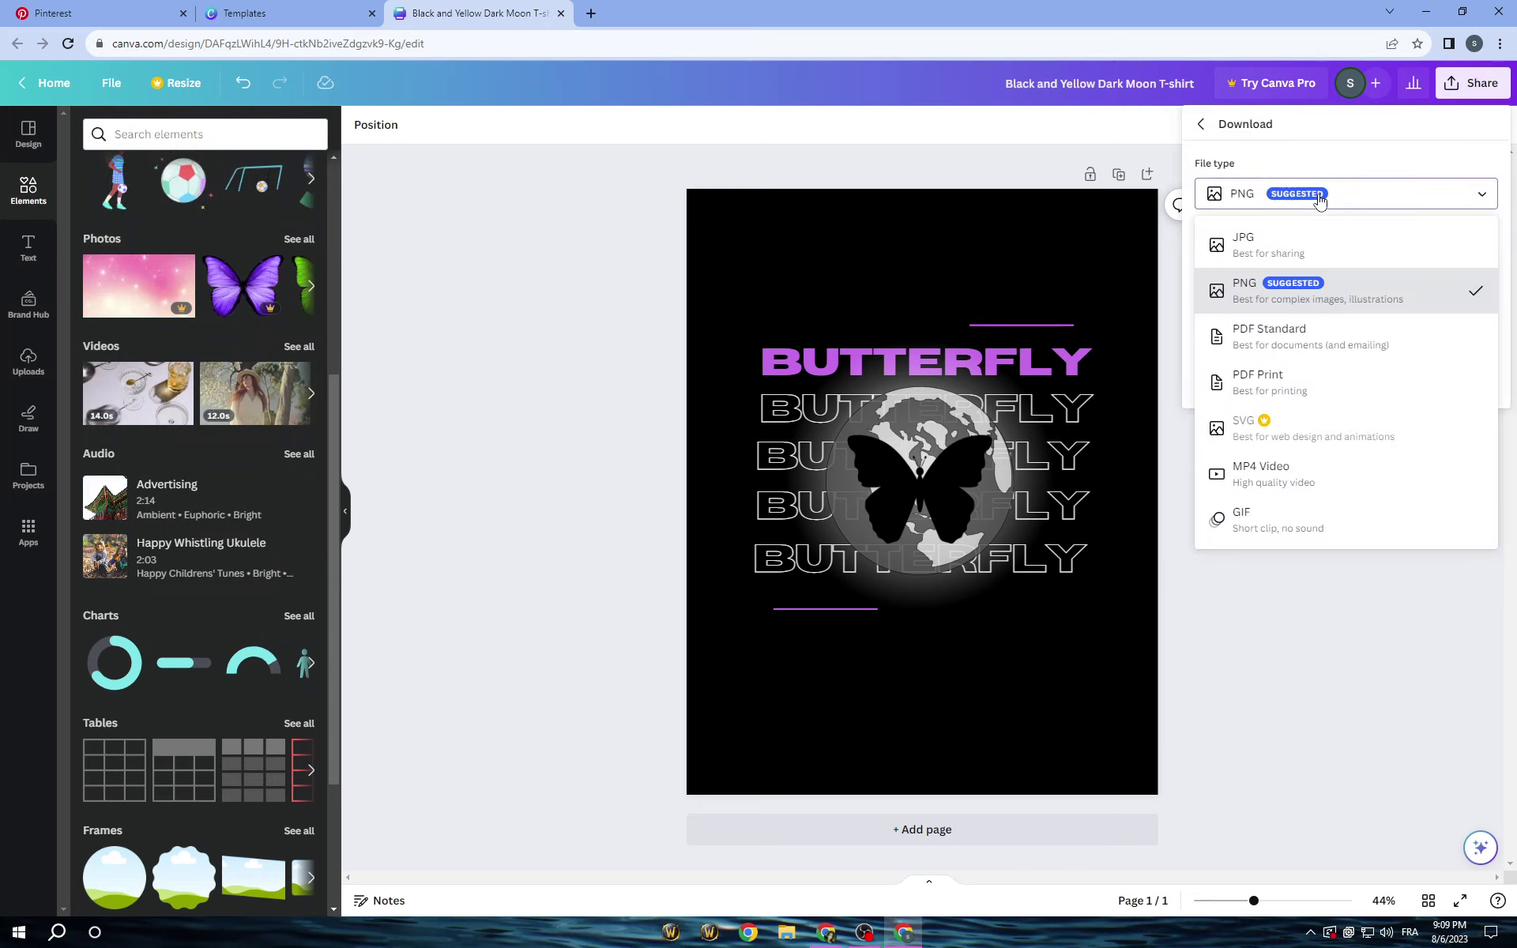
pyautogui.click(1312, 291)
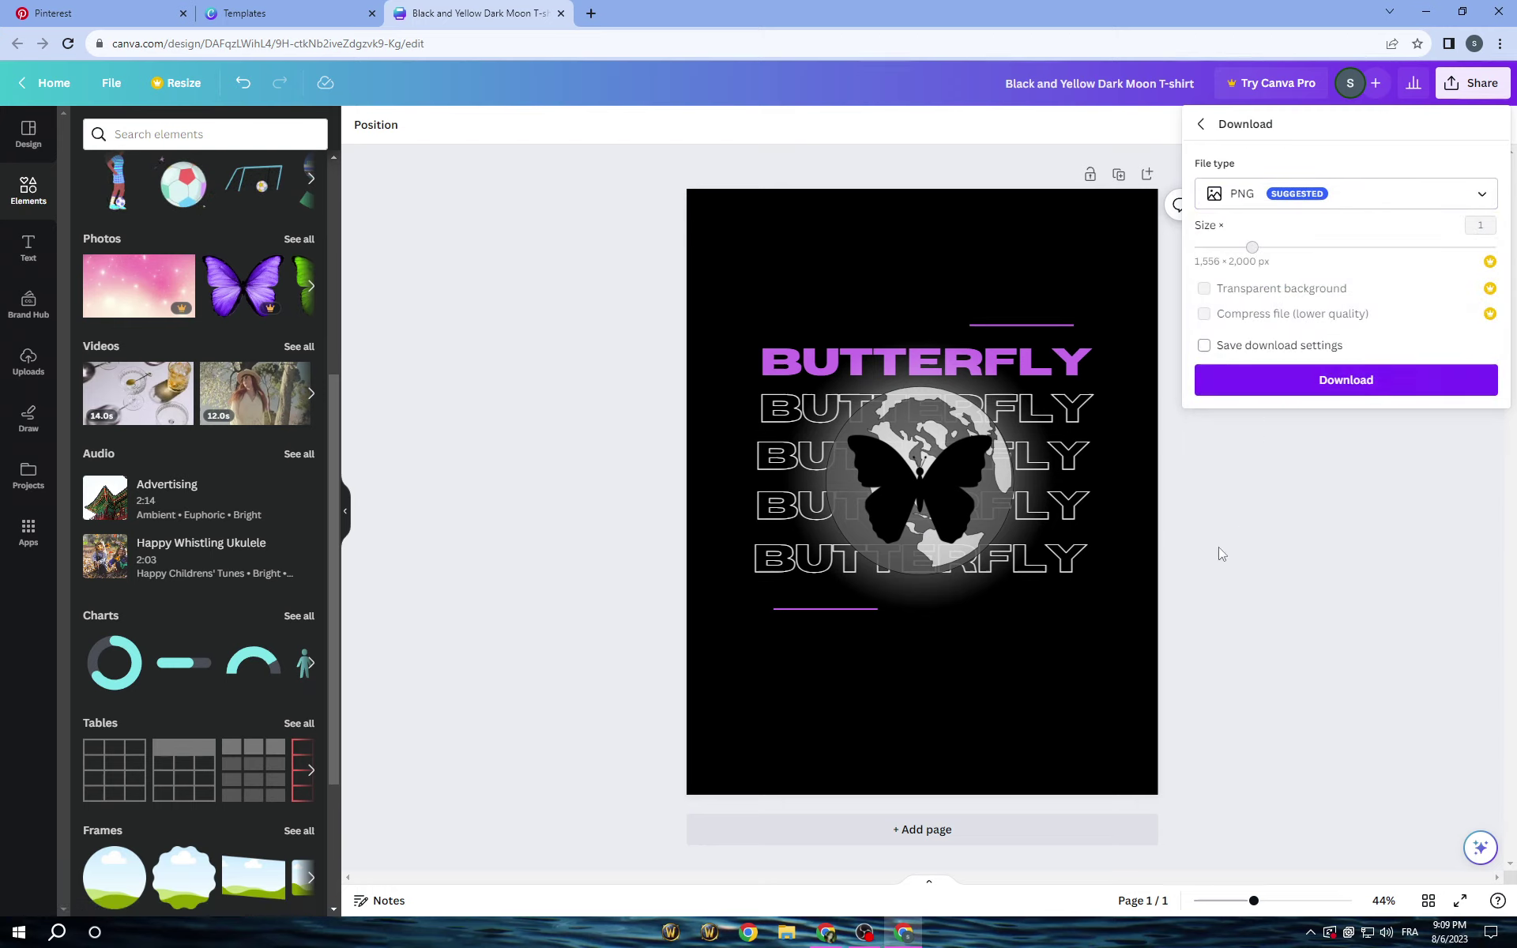
pyautogui.click(1233, 626)
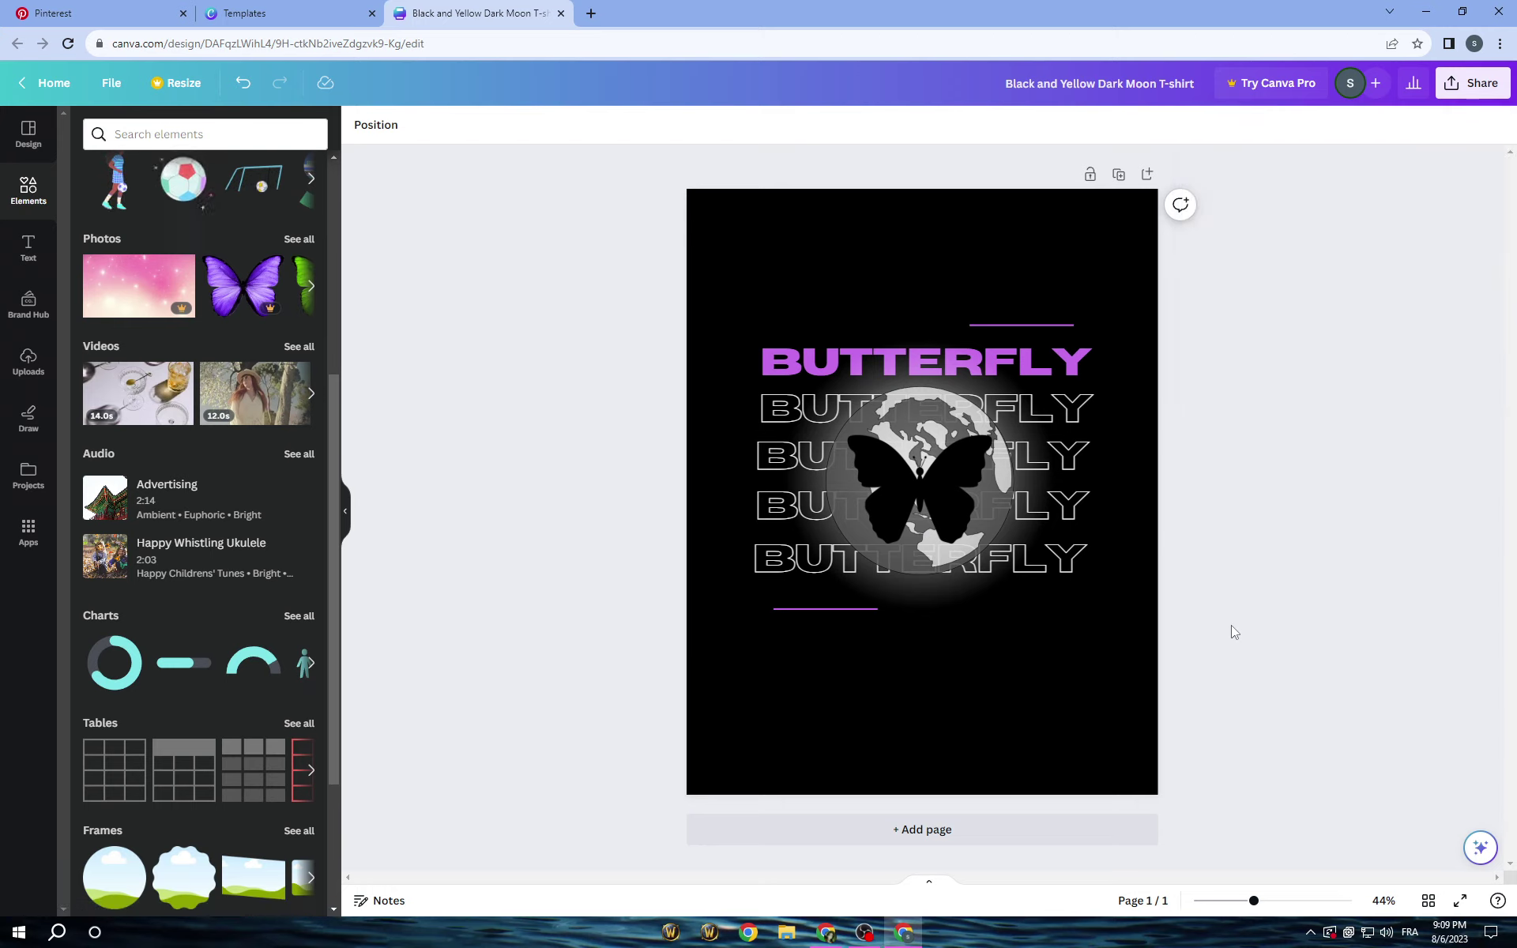